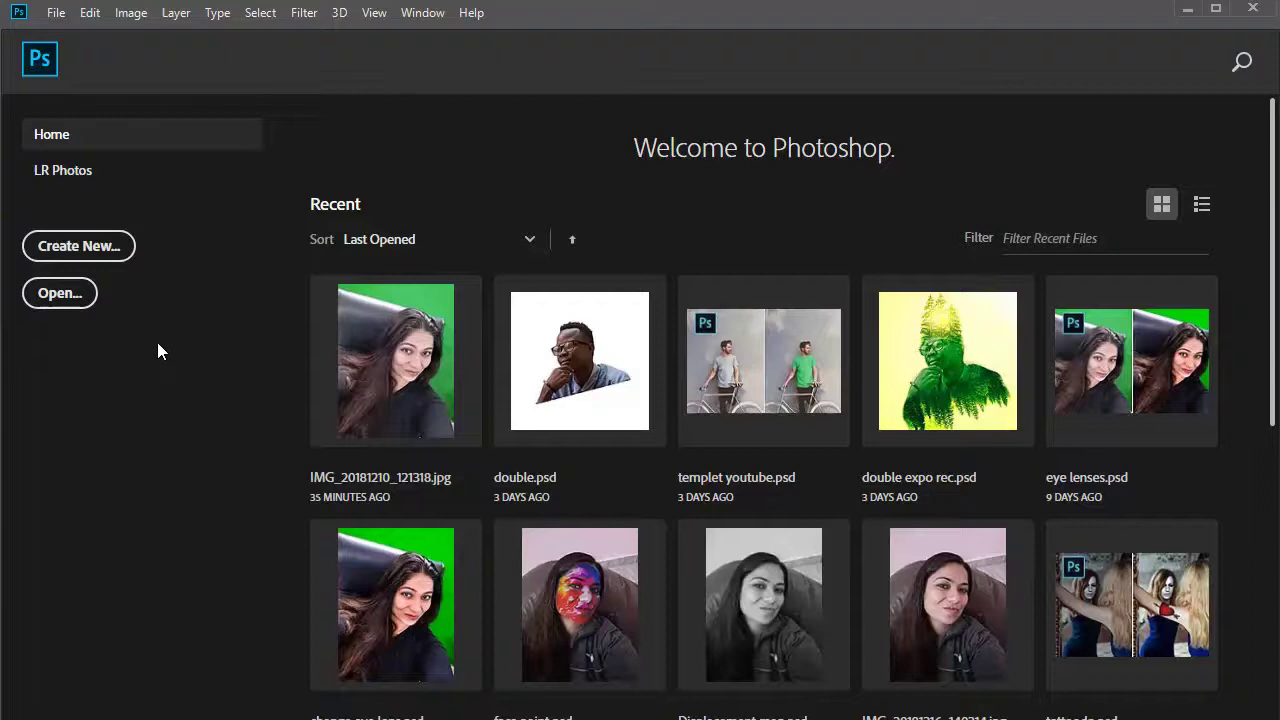
- Start a new document at 1000 × 1000 px and 72 pixels per inch
left_click(79, 246)
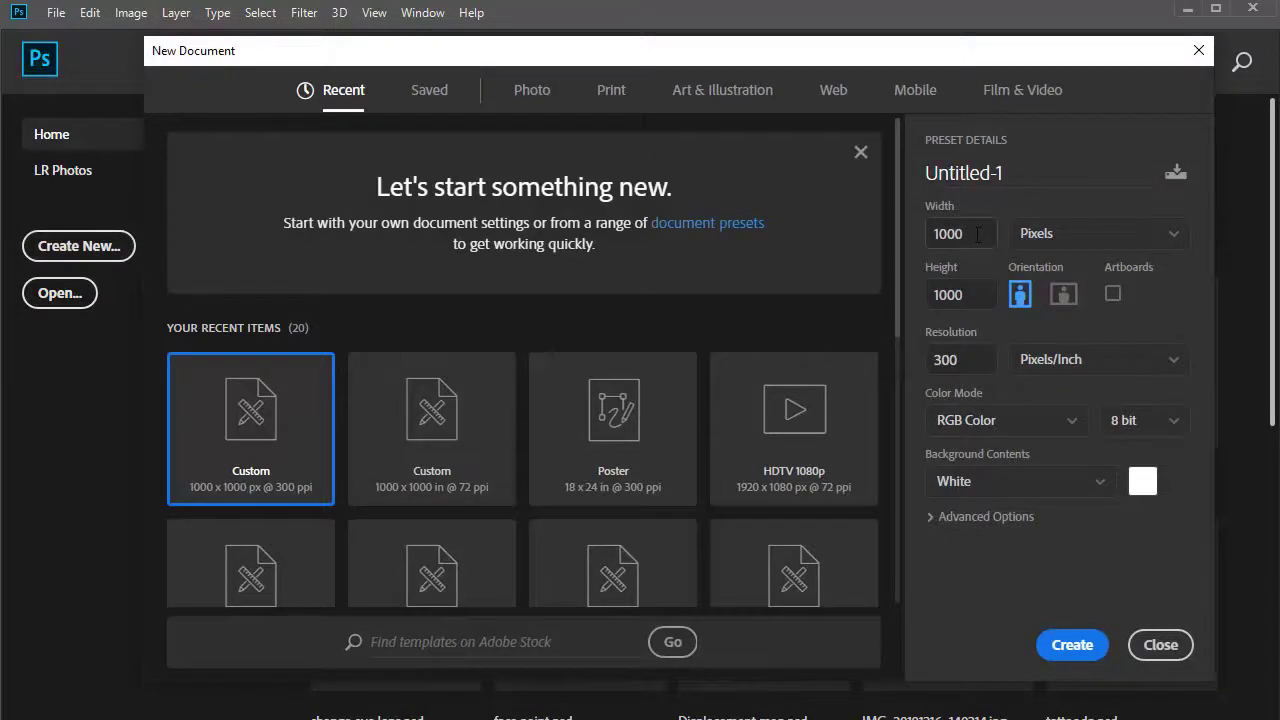
left_click(979, 241)
left_click(946, 294)
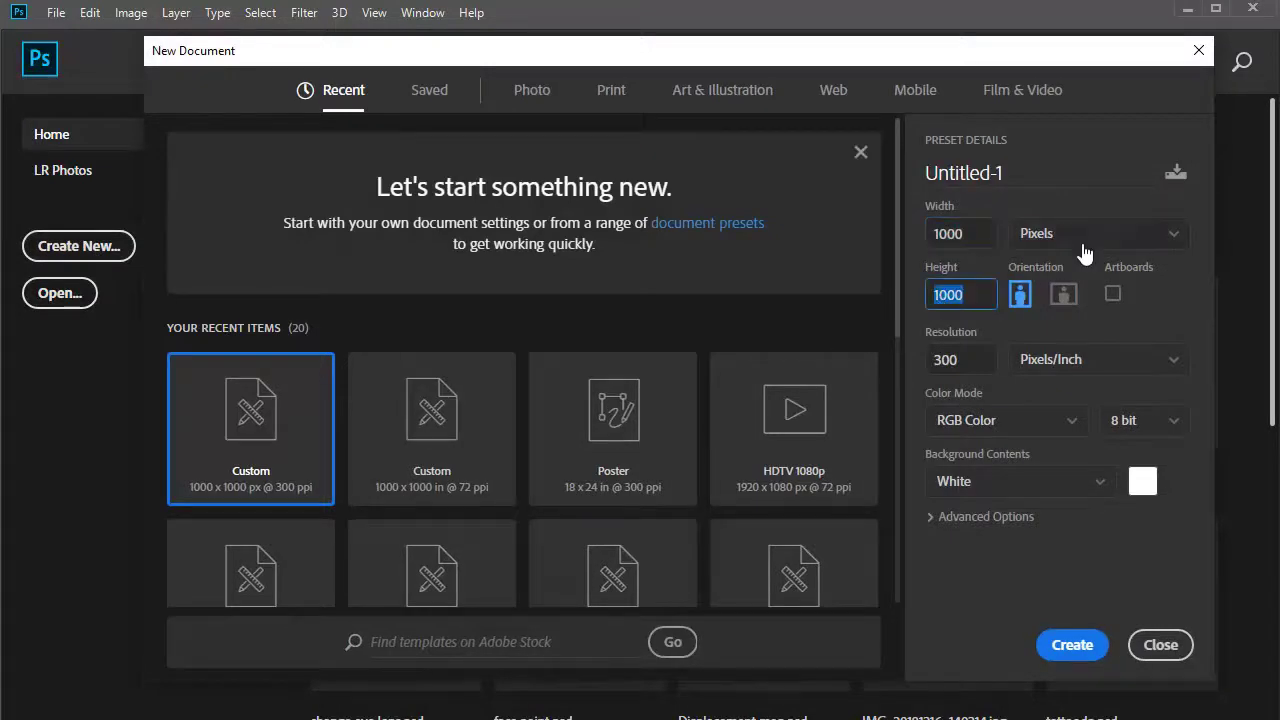
left_click(970, 362)
type("72")
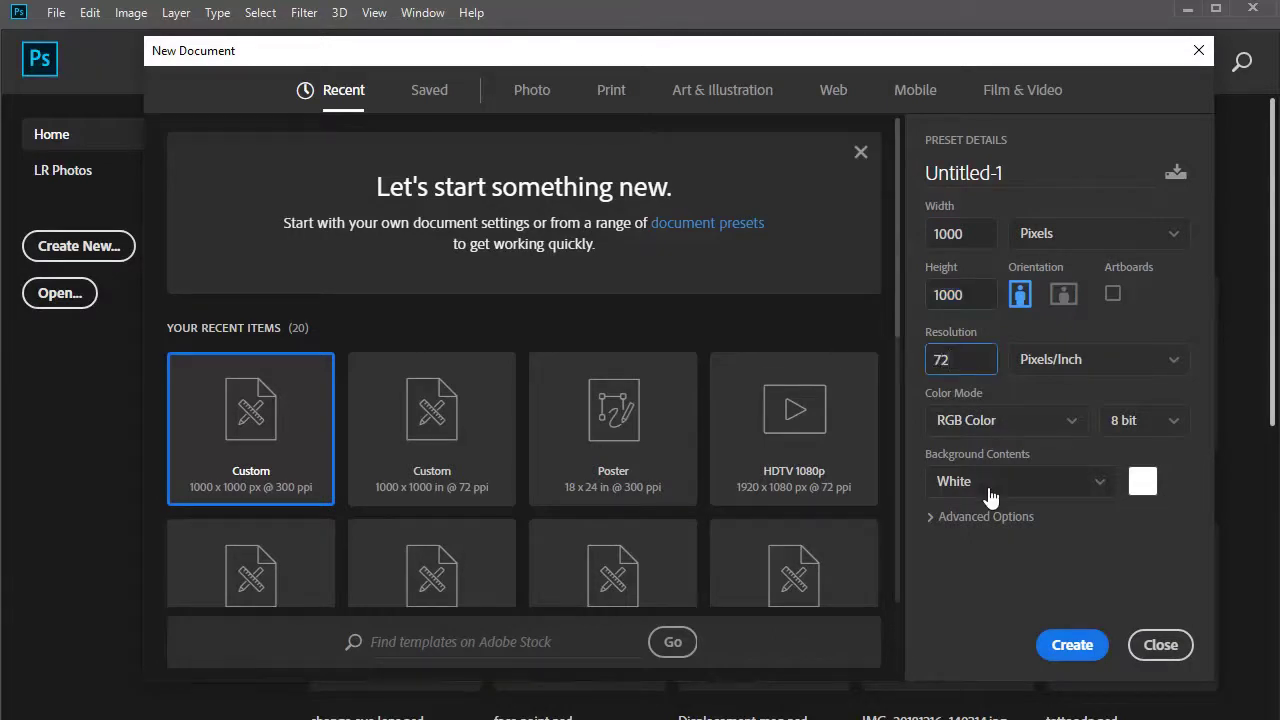
left_click(1074, 652)
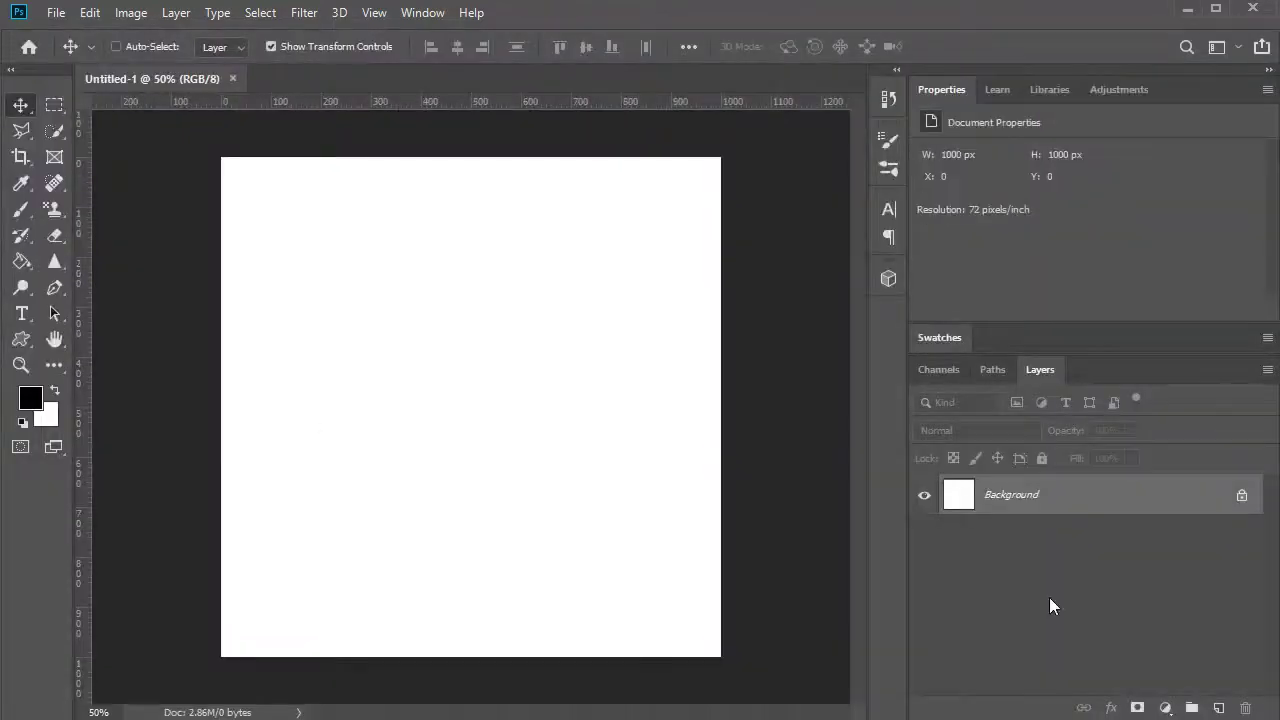
- Place fashion-3080644_1920 from the images folder as an embedded layer
left_click(50, 14)
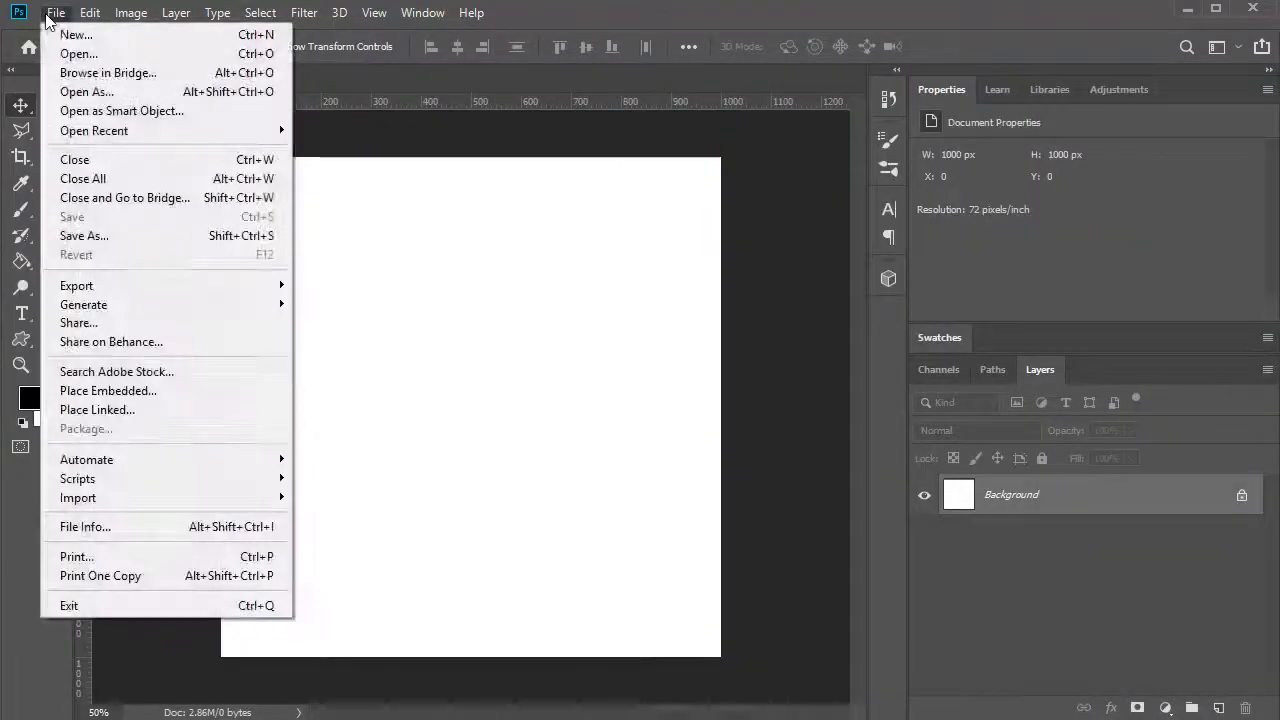
left_click(150, 391)
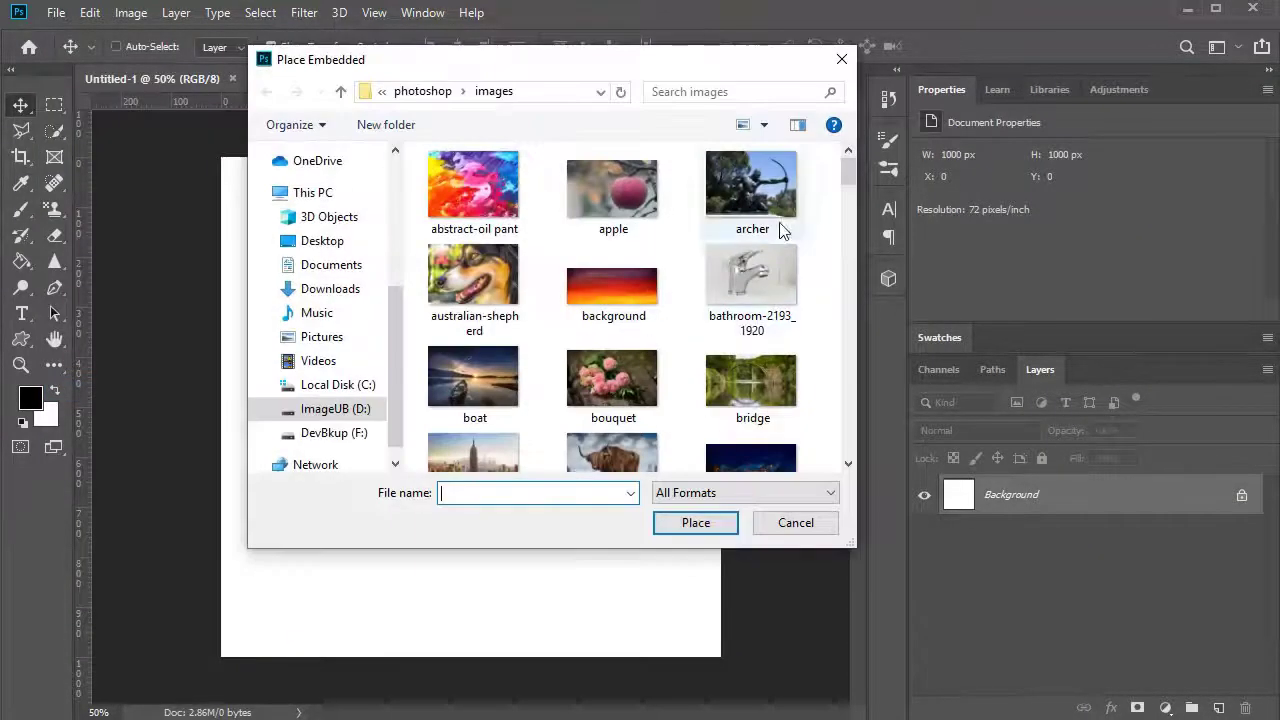
mouse_move(846, 171)
left_mouse_down()
mouse_move(853, 352)
mouse_move(841, 166)
mouse_move(854, 245)
left_mouse_up()
left_click(612, 355)
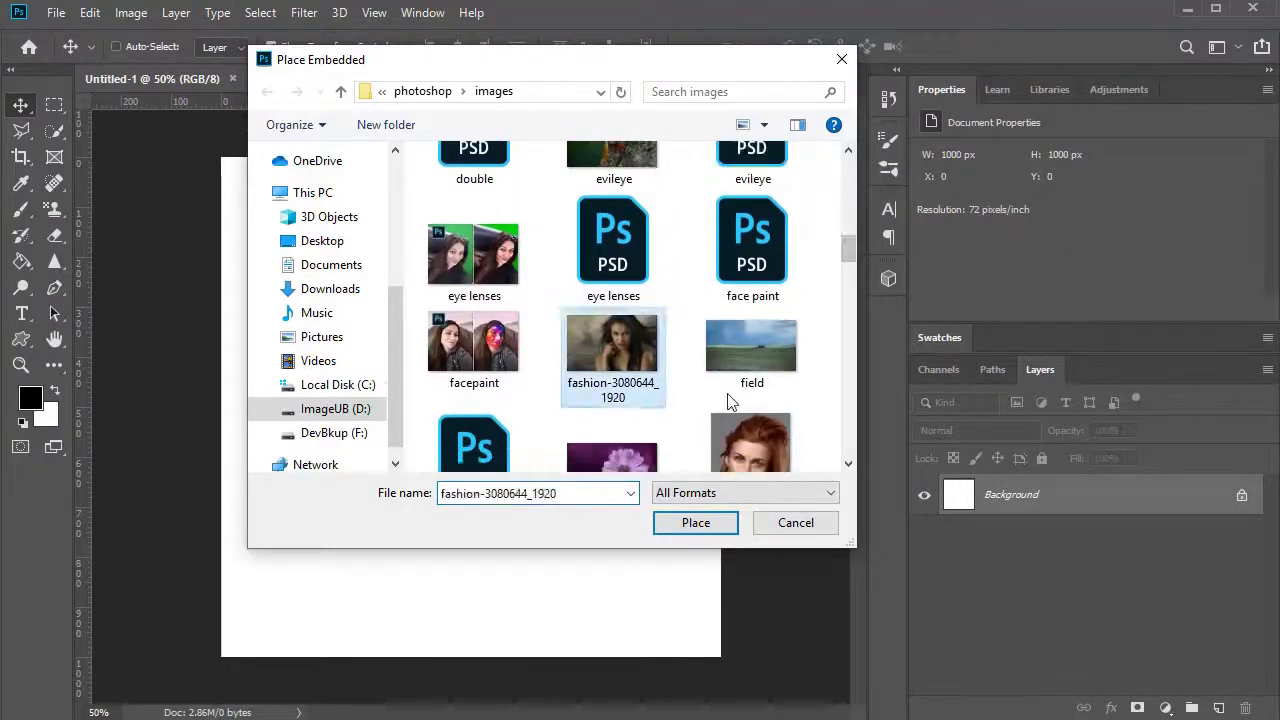
left_click(729, 522)
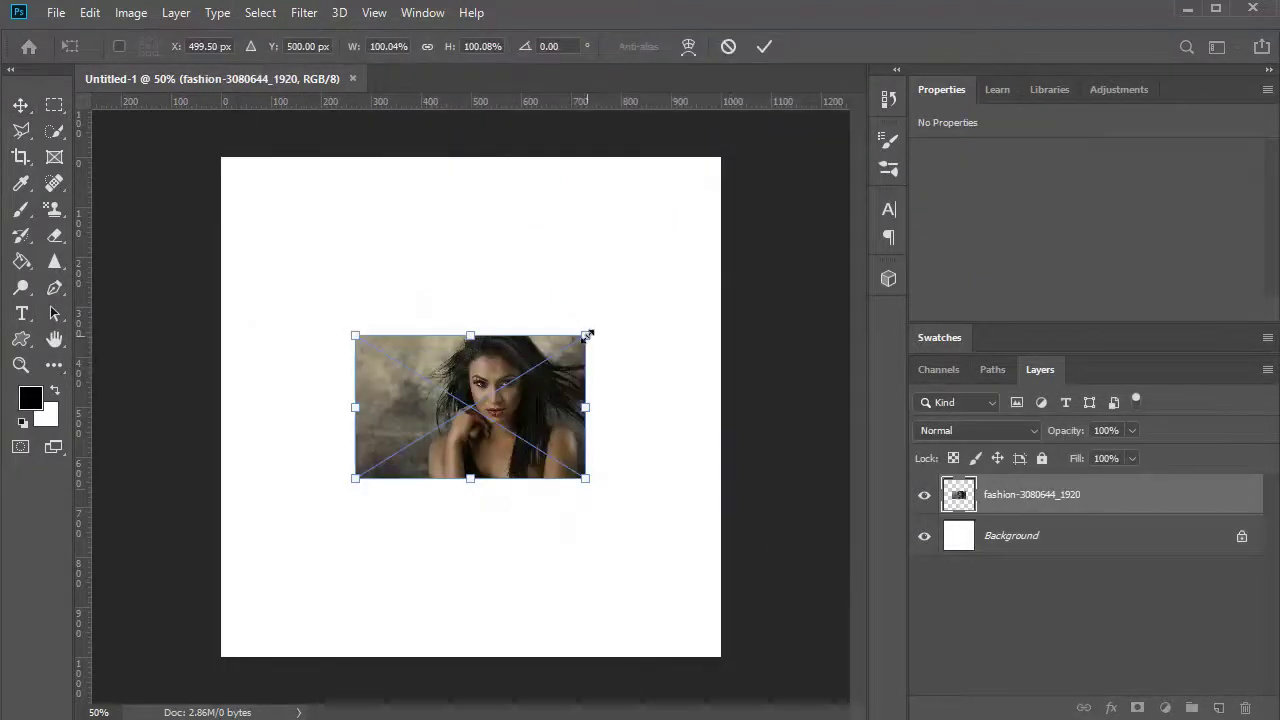
- Scale the placed photo to about 293% and center it across the canvas width
left_click_drag(587, 335, 855, 157)
left_click_drag(612, 172, 522, 180)
left_click_drag(785, 156, 731, 182)
left_click_drag(440, 315, 432, 306)
left_click_drag(731, 182, 705, 207)
left_click_drag(525, 262, 543, 262)
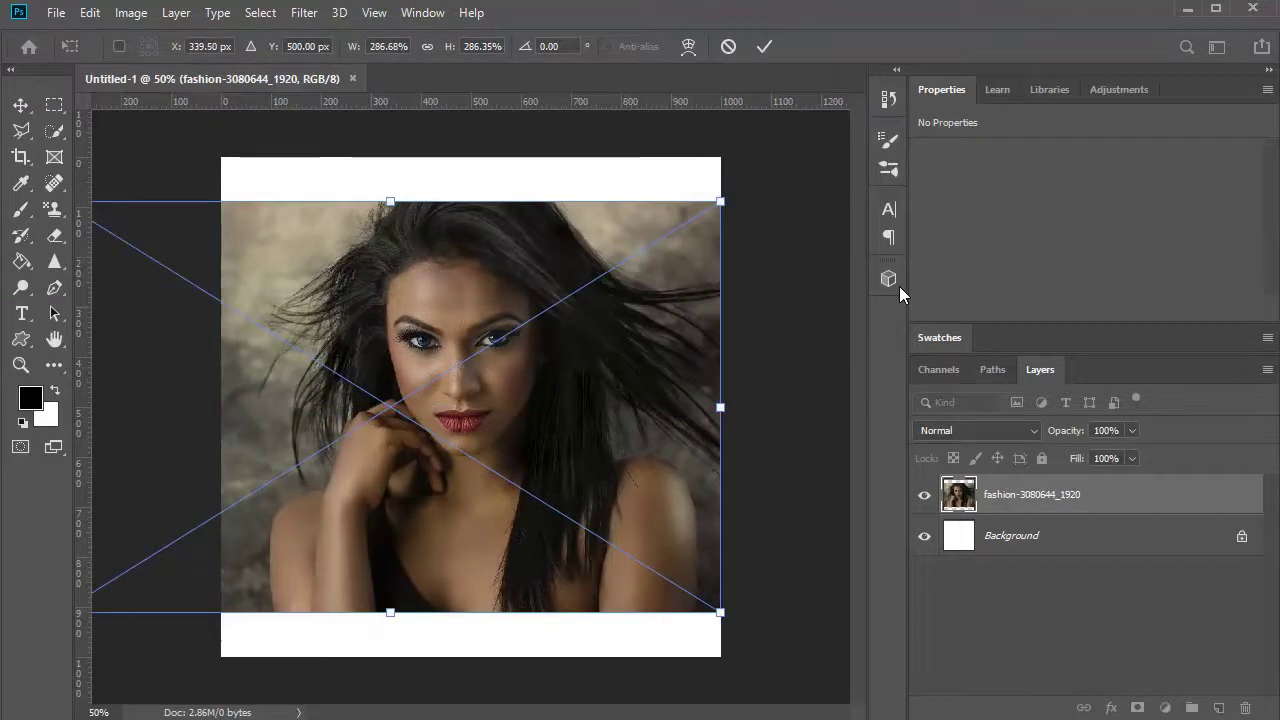
- Crop the canvas to remove the white bands above and below the photo
left_click(21, 157)
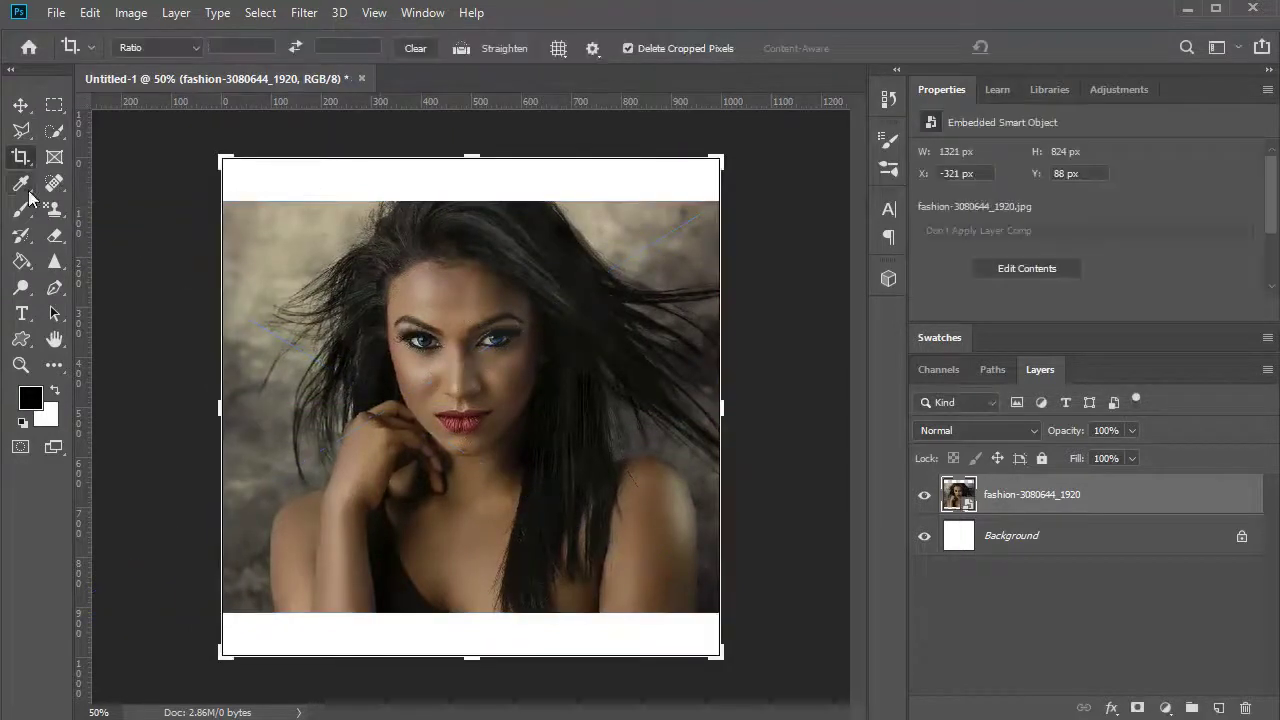
left_click_drag(473, 158, 471, 172)
left_click_drag(466, 628, 471, 614)
key("Return")
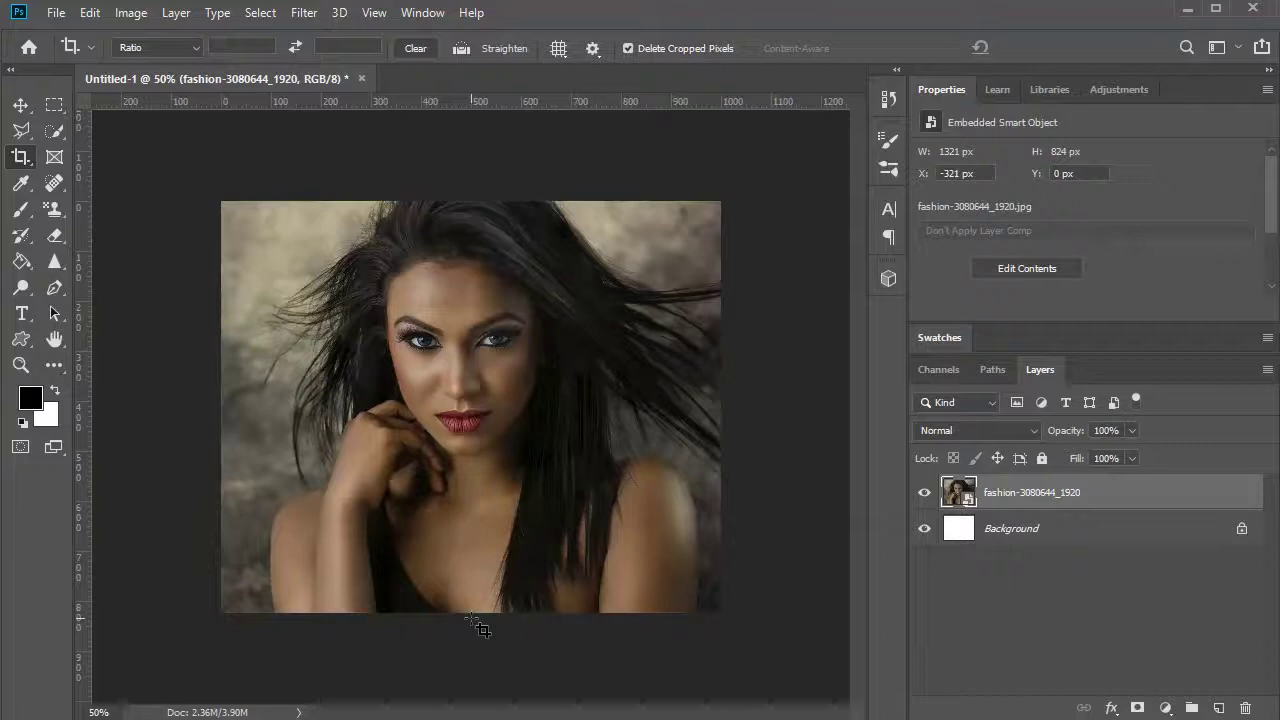
- Rename the photo layer to pic
double_click(1030, 500)
type("c")
key("Return")
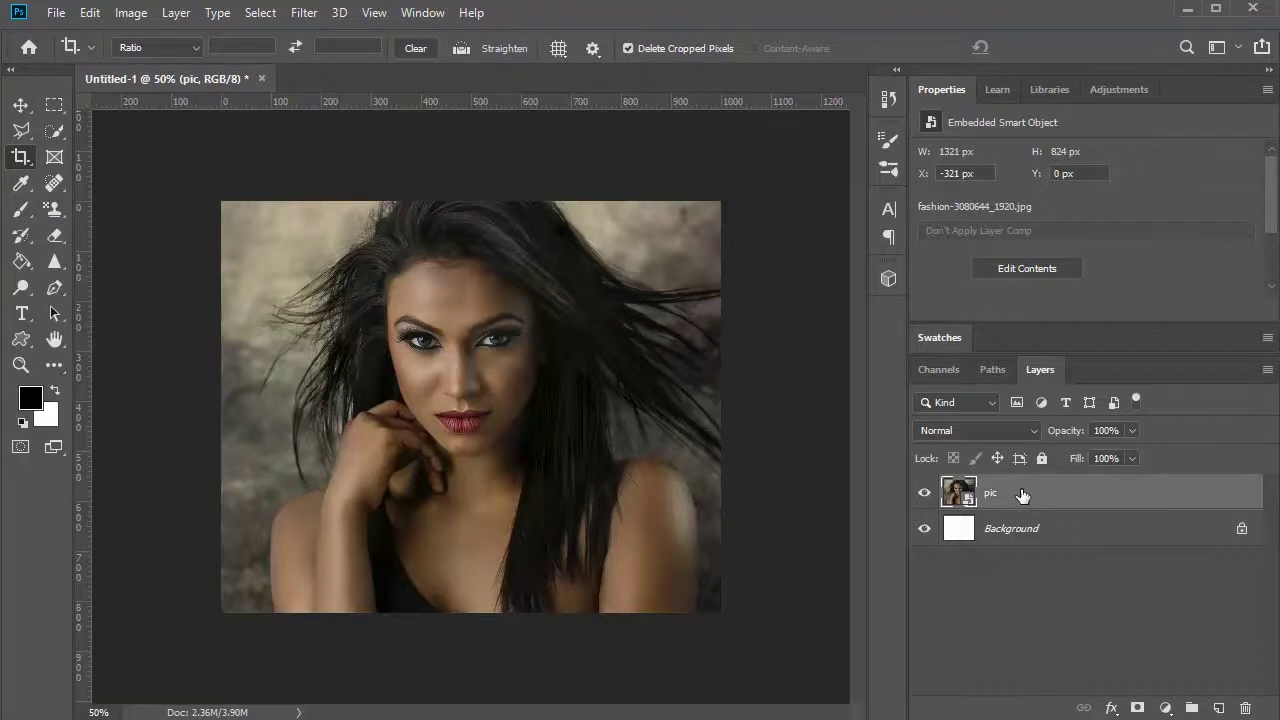
- Copy a thin marquee strip across the upper hair onto a new layer with Layer Via Copy
left_click(48, 108)
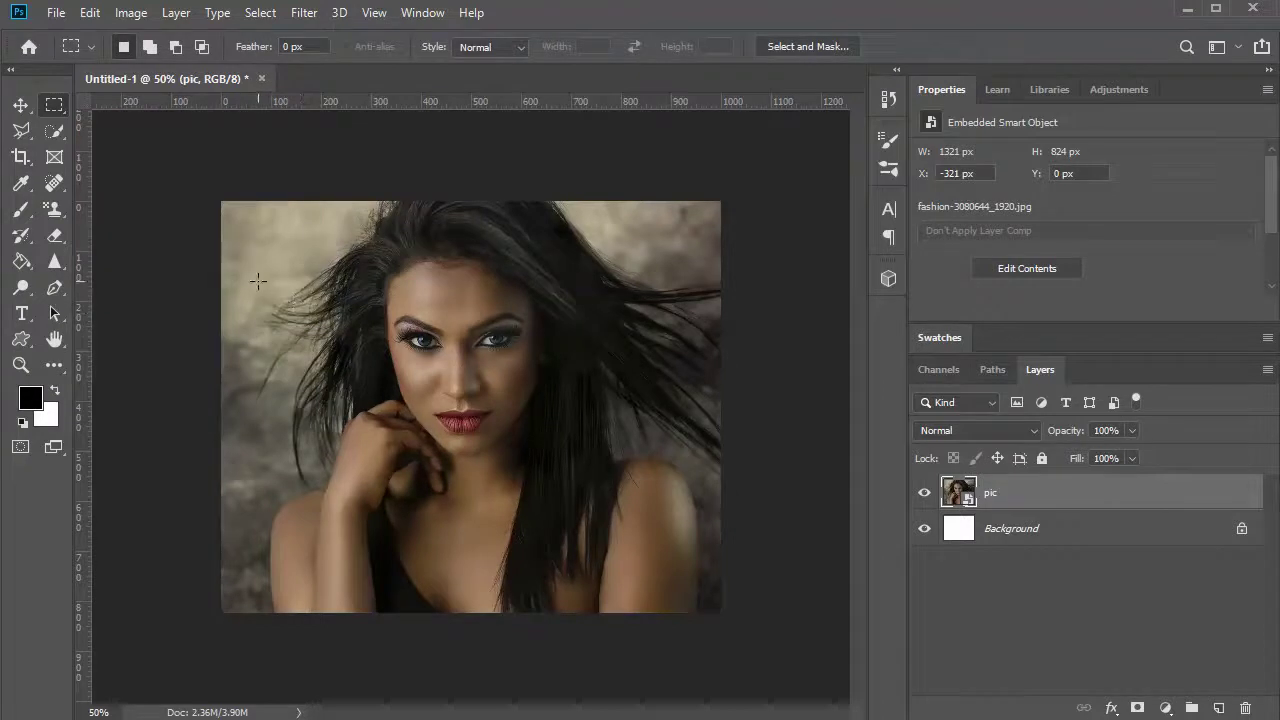
left_click_drag(258, 256, 439, 281)
right_click(405, 272)
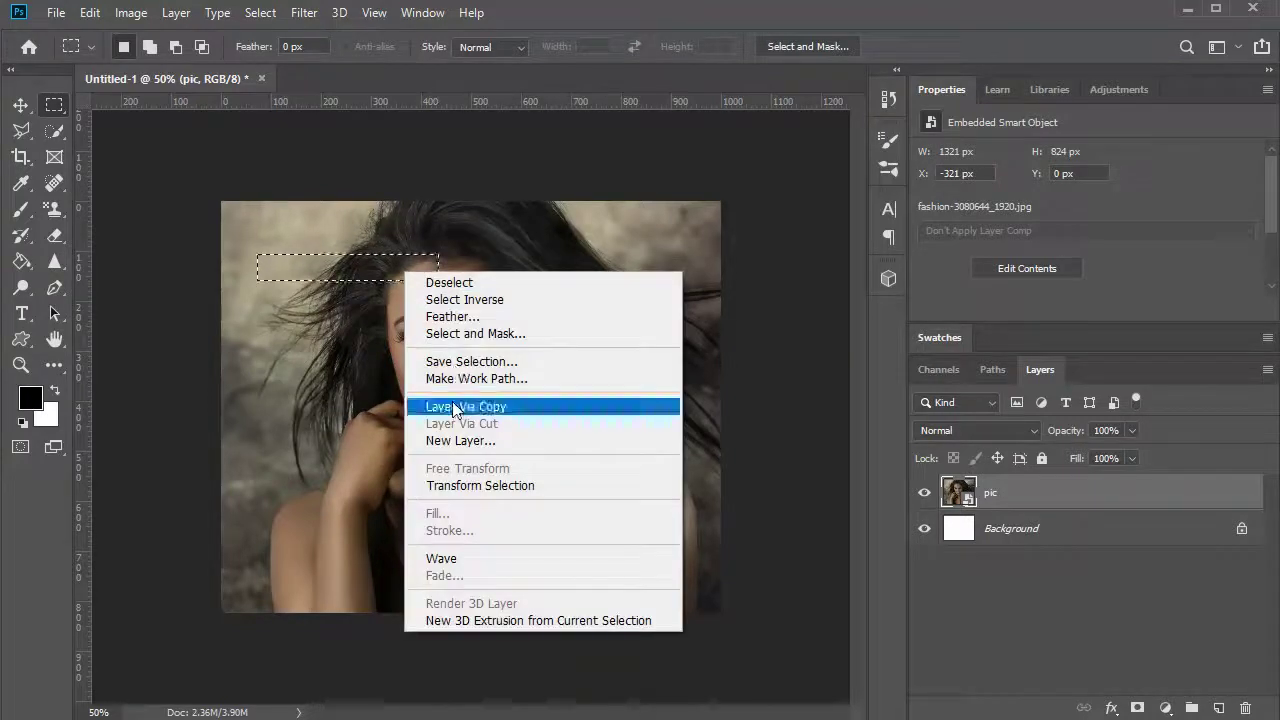
left_click(455, 408)
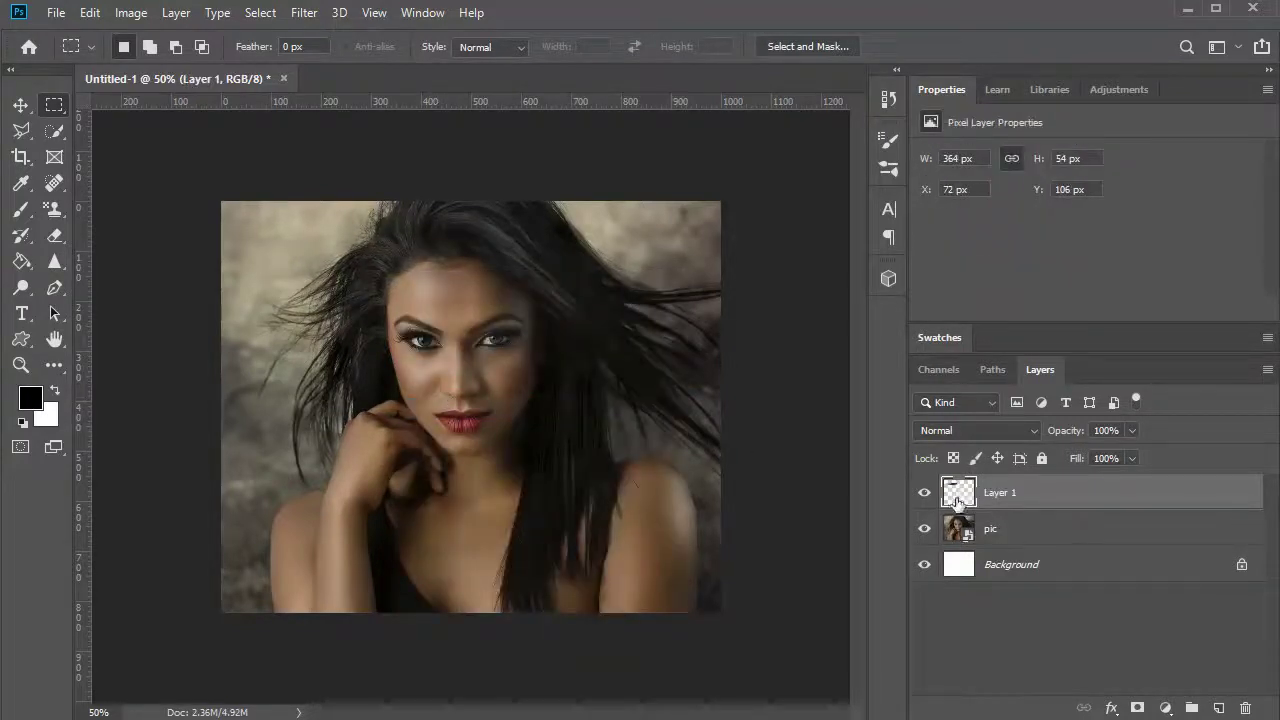
- Toggle the pic layer's visibility to check the copied strip
left_click(925, 530)
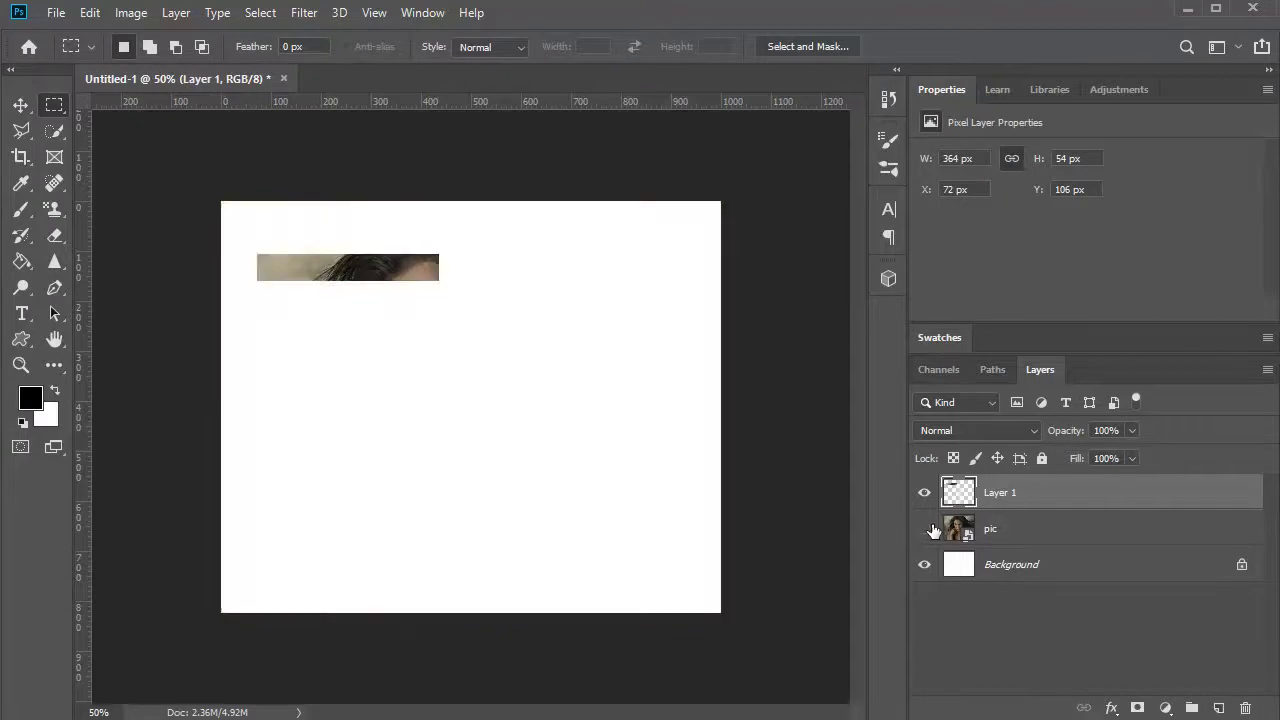
left_click(925, 530)
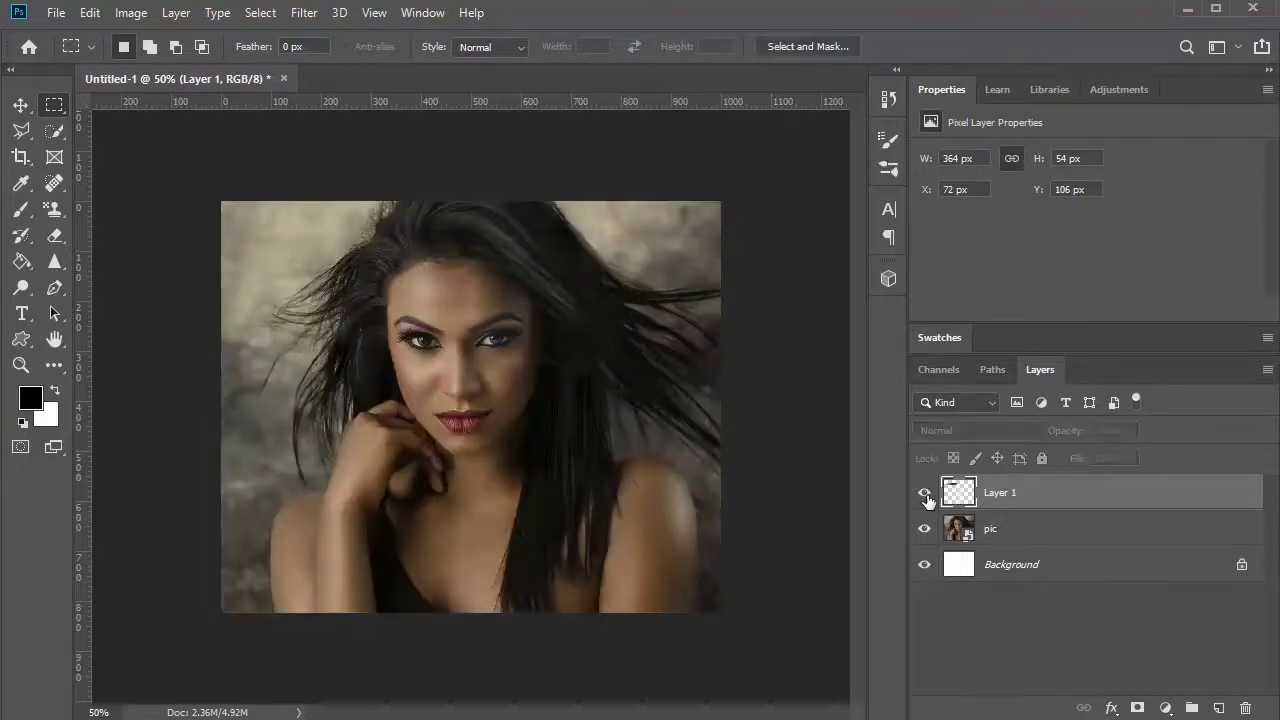
left_click(925, 536)
left_click(925, 530)
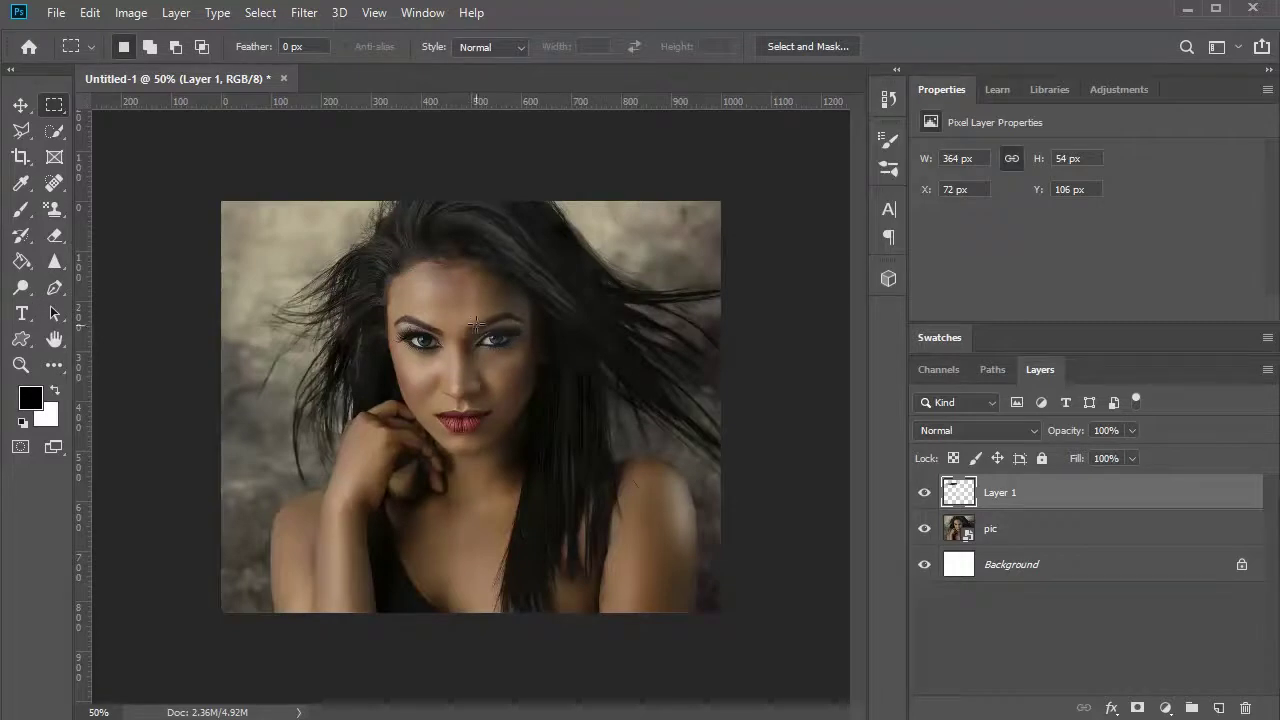
left_click(303, 12)
- Apply a Square Wave filter to Layer 1 with more generators and shorter wavelengths
mouse_move(335, 280)
left_click(582, 407)
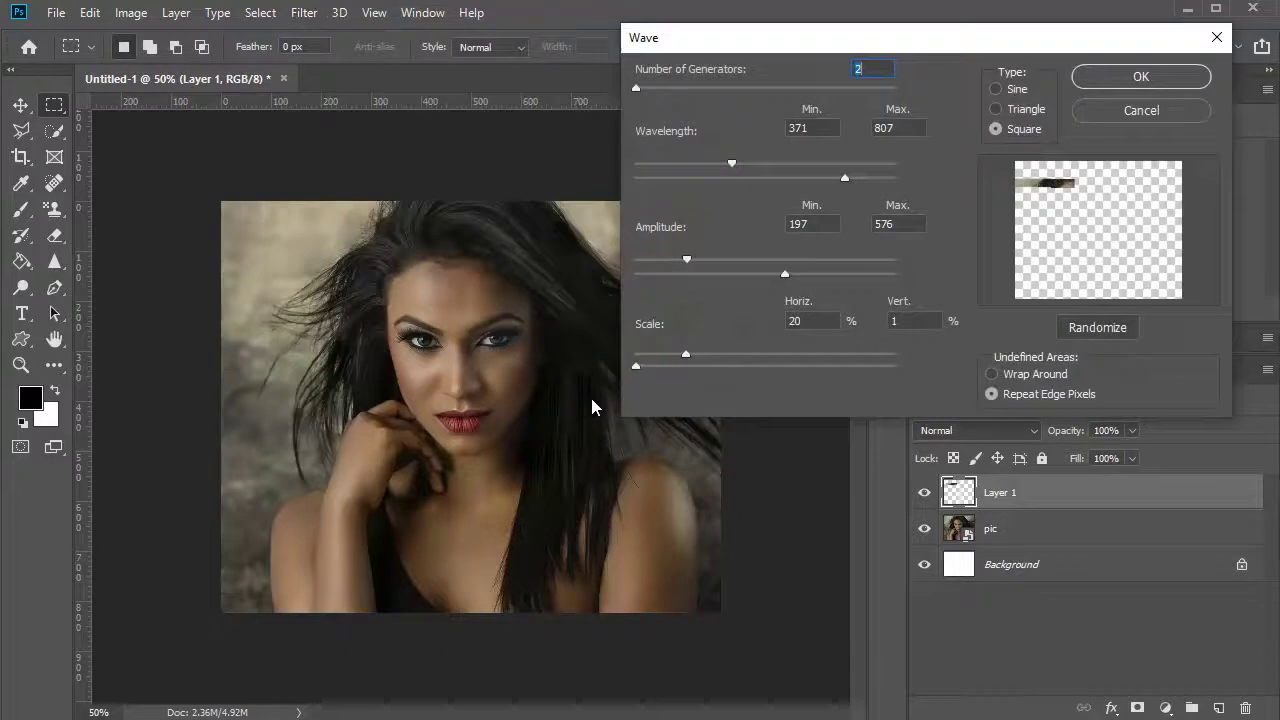
left_click_drag(636, 88, 634, 88)
left_click_drag(731, 166, 712, 166)
left_click_drag(817, 181, 702, 162)
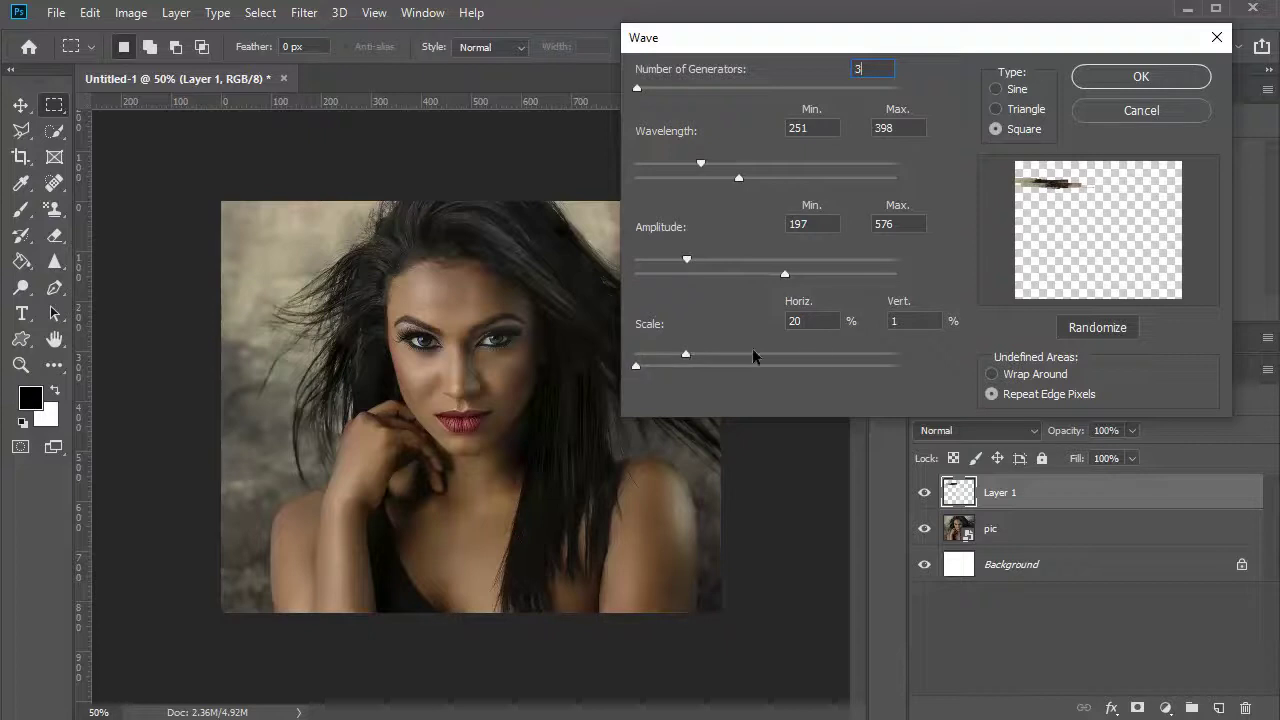
left_click(995, 90)
left_click(997, 112)
left_click(997, 127)
left_click(1166, 77)
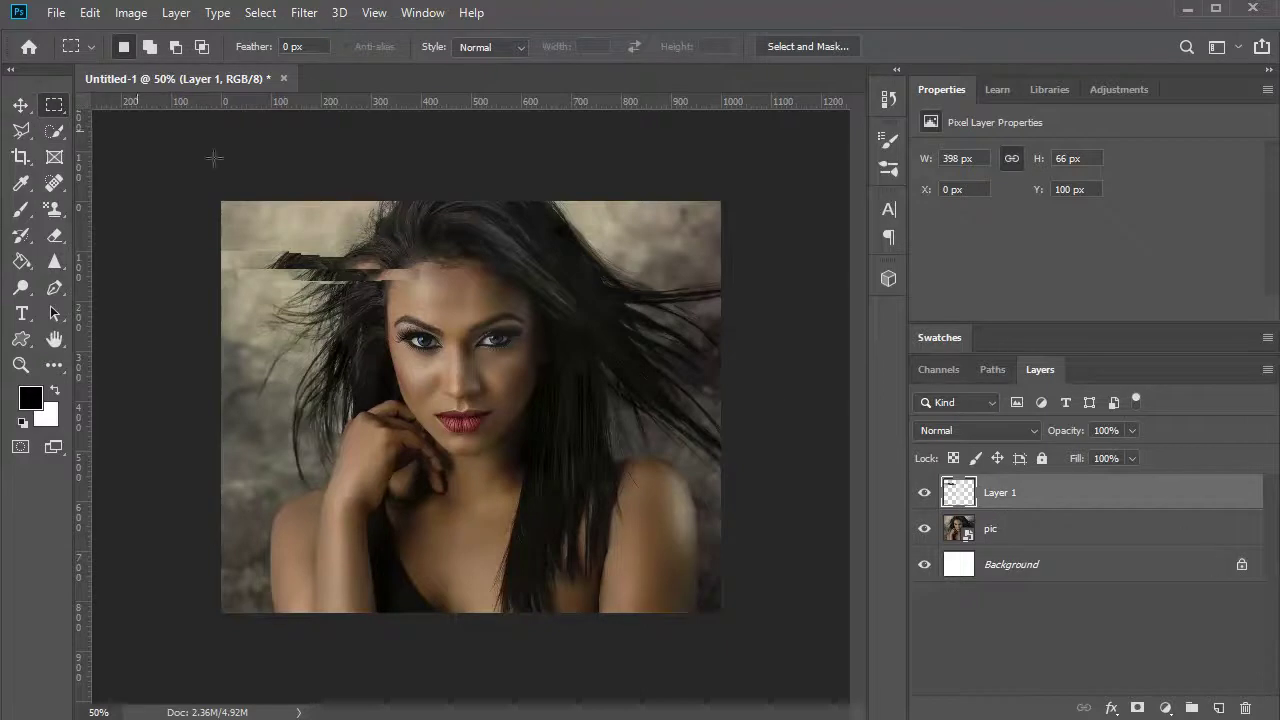
- Copy a forehead strip from the pic layer onto new Layer 2
left_click_drag(458, 290, 719, 312)
right_click(514, 312)
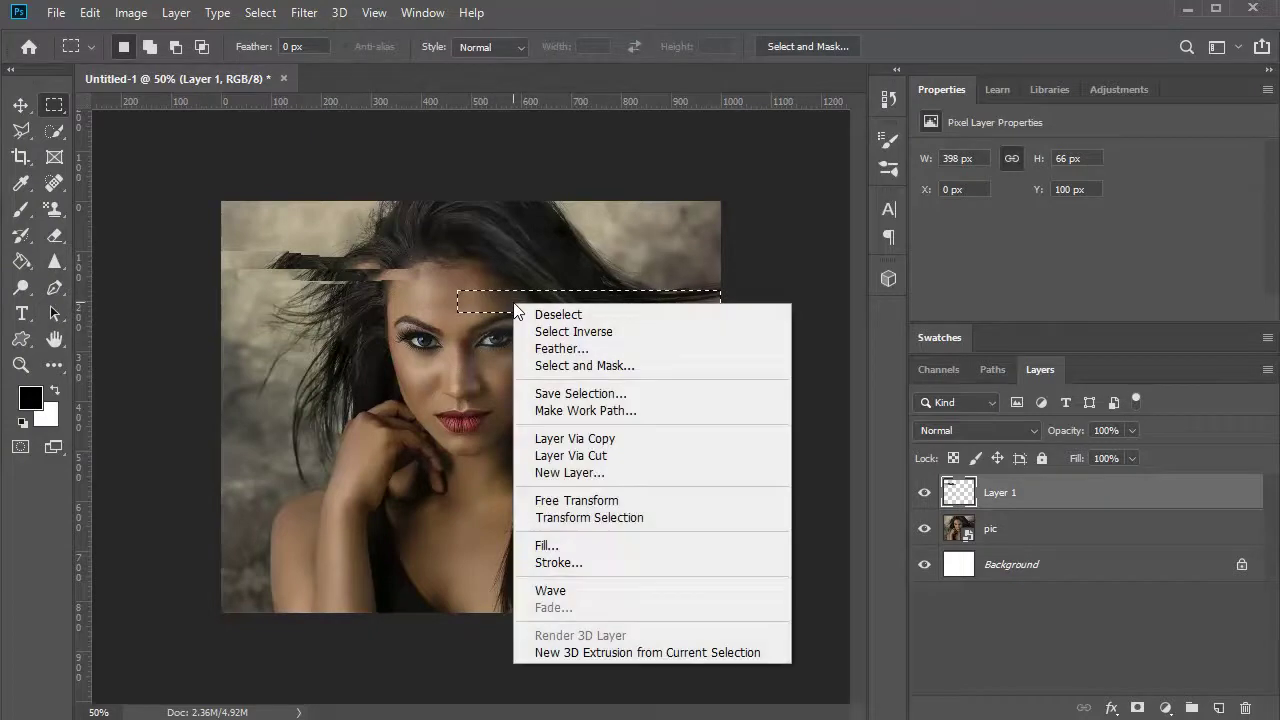
left_click(576, 446)
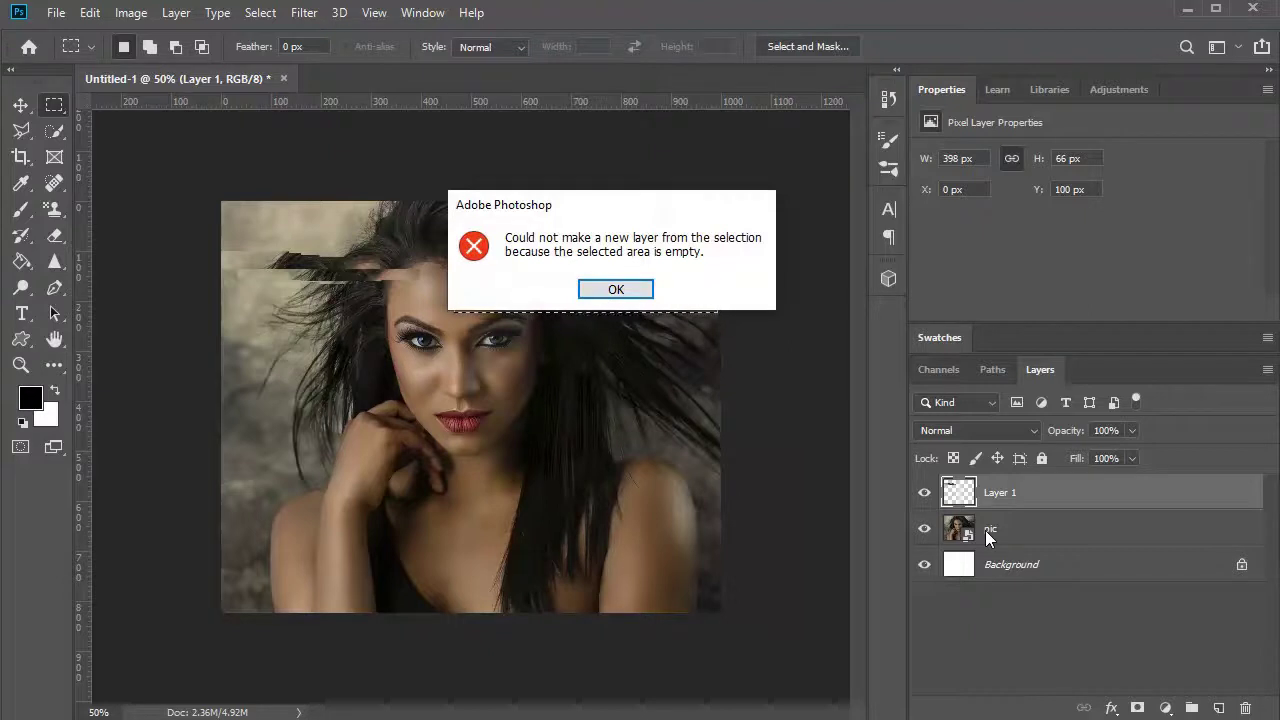
left_click(620, 290)
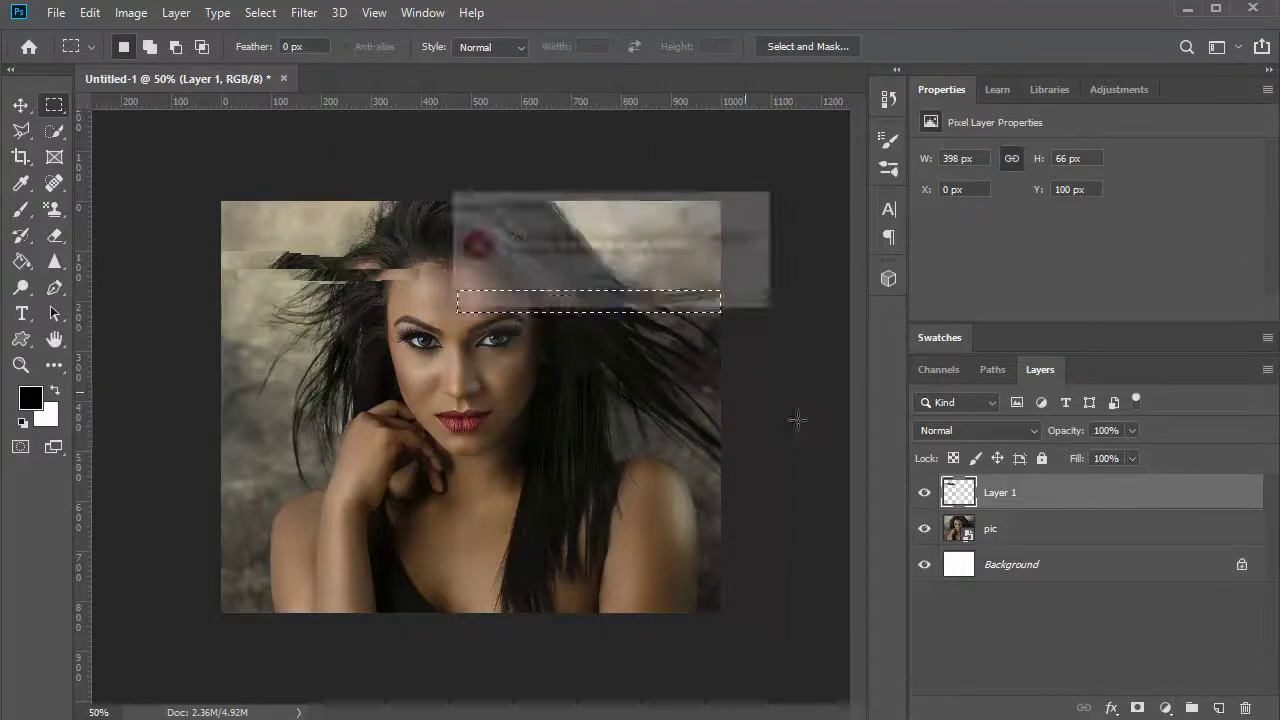
left_click(1003, 530)
right_click(535, 307)
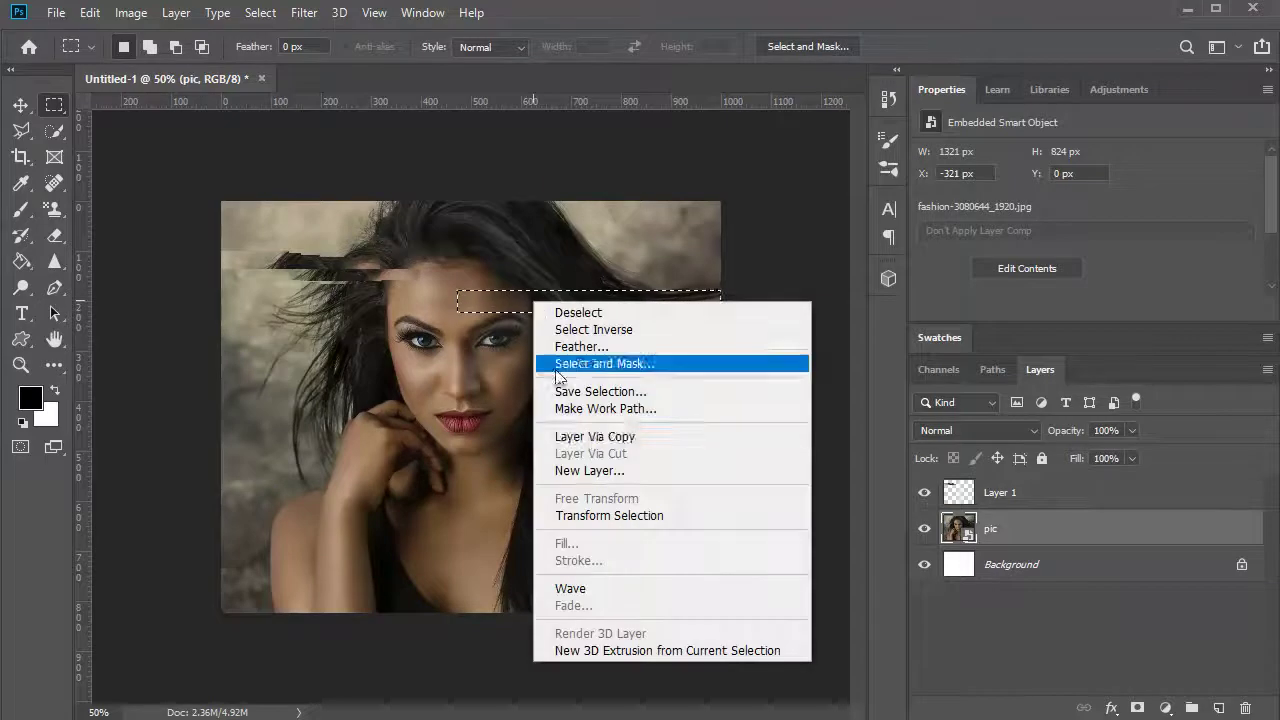
left_click(586, 437)
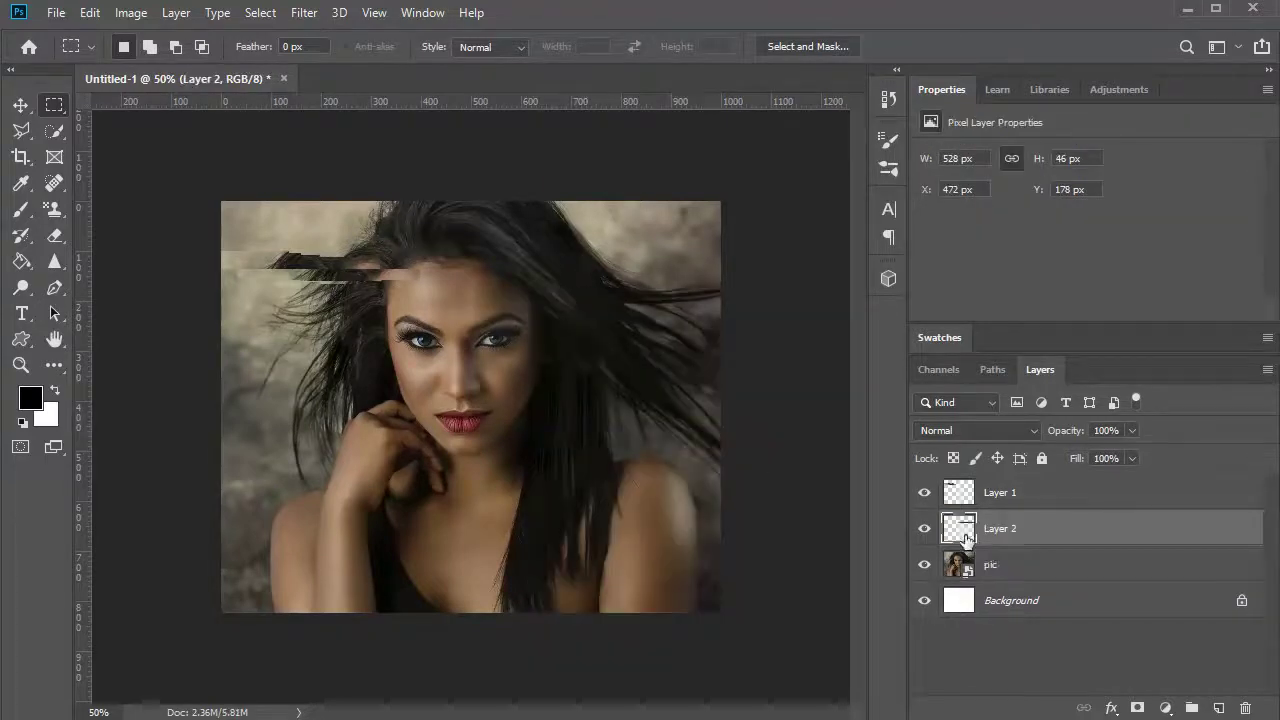
- Apply the Wave filter to Layer 2 with a slightly higher maximum wavelength
left_click(302, 13)
mouse_move(370, 288)
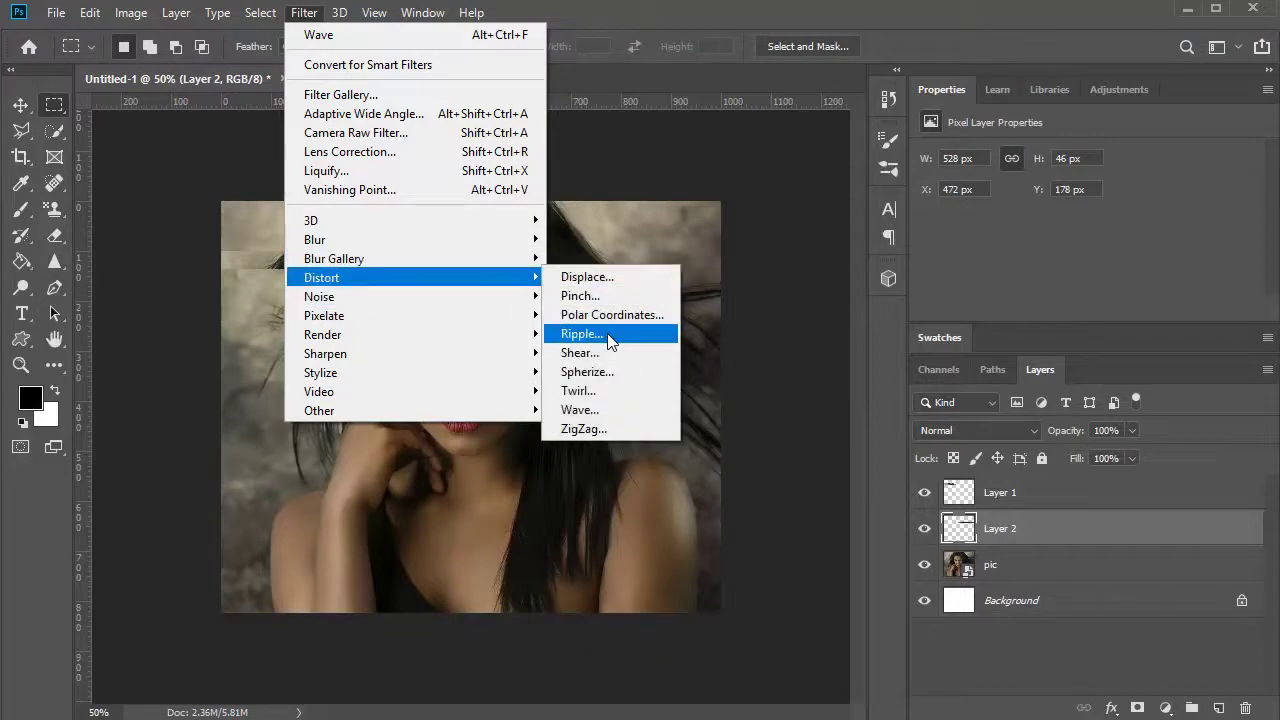
left_click(598, 410)
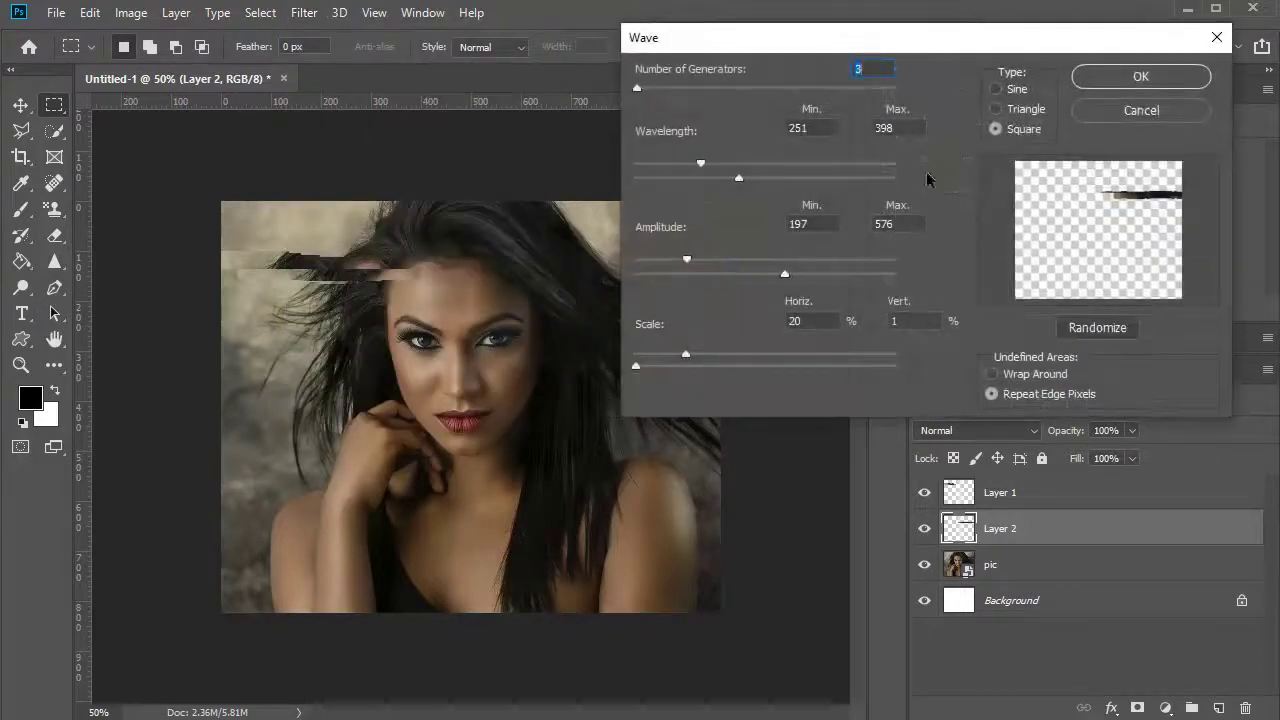
left_click_drag(737, 177, 681, 162)
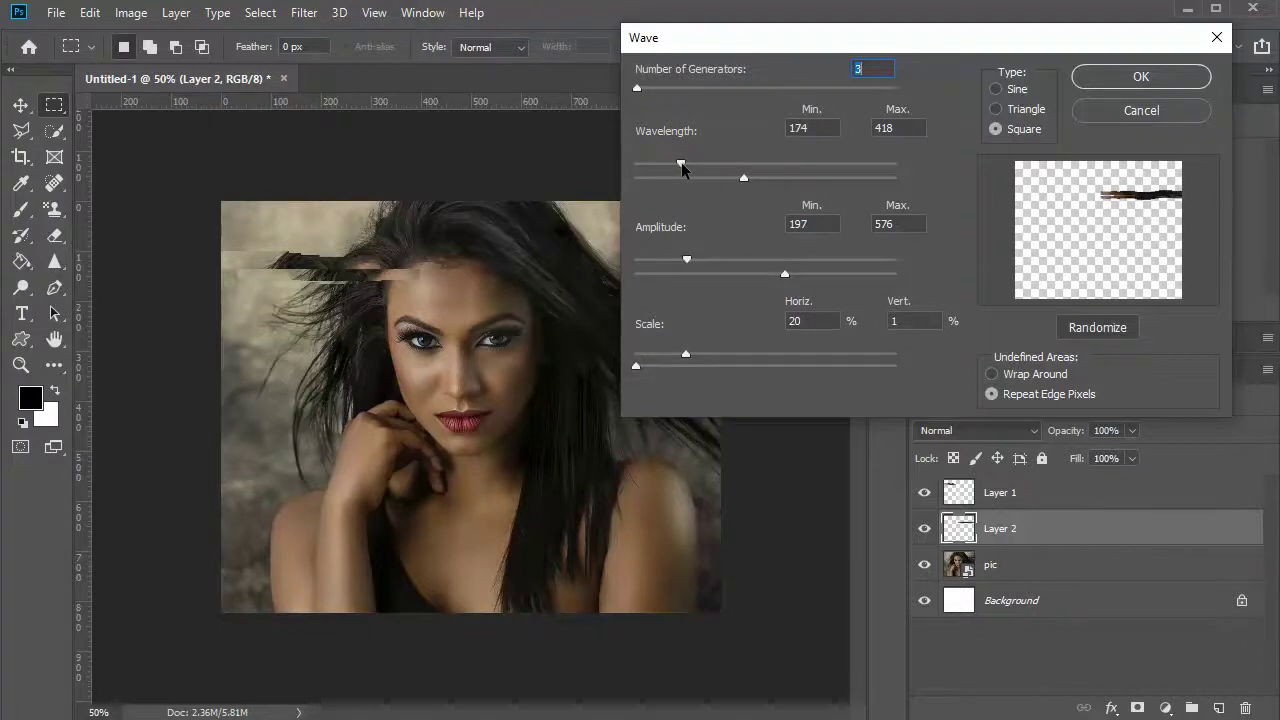
left_click(1141, 77)
left_click(997, 161)
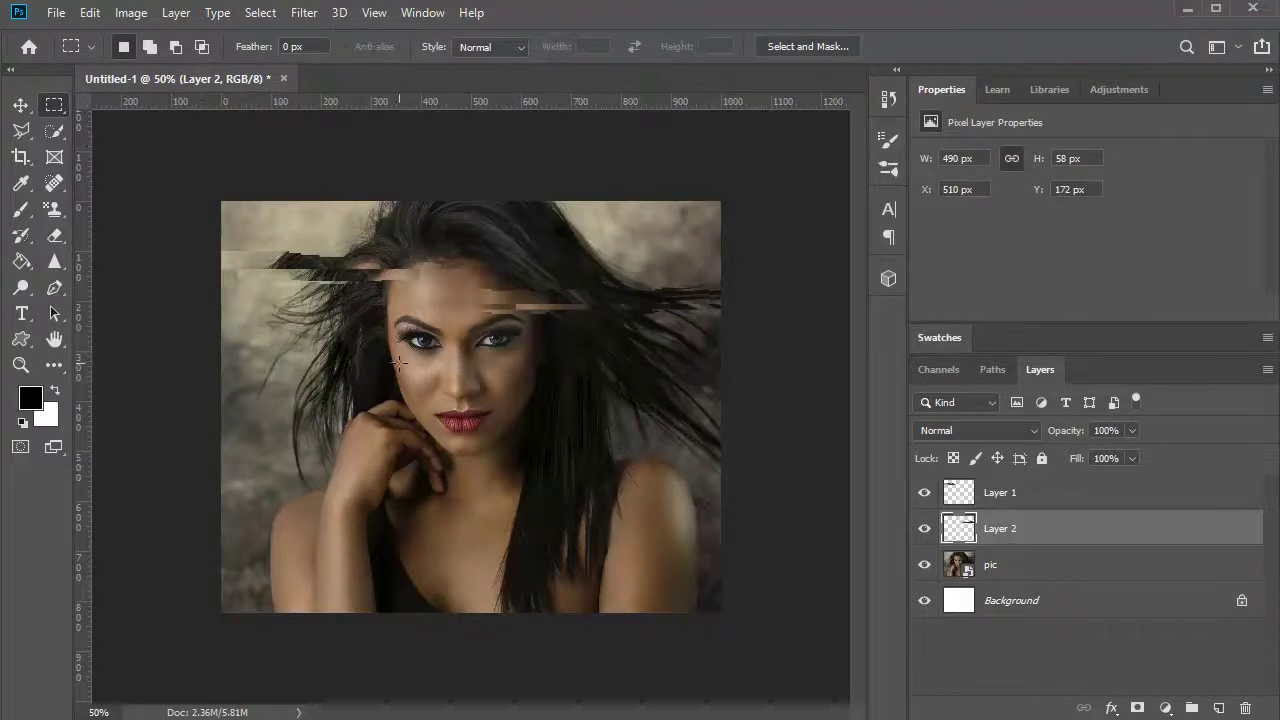
- Copy a thin band across the eyes from pic onto new Layer 3
left_click_drag(434, 318, 221, 341)
left_click(995, 565)
right_click(372, 331)
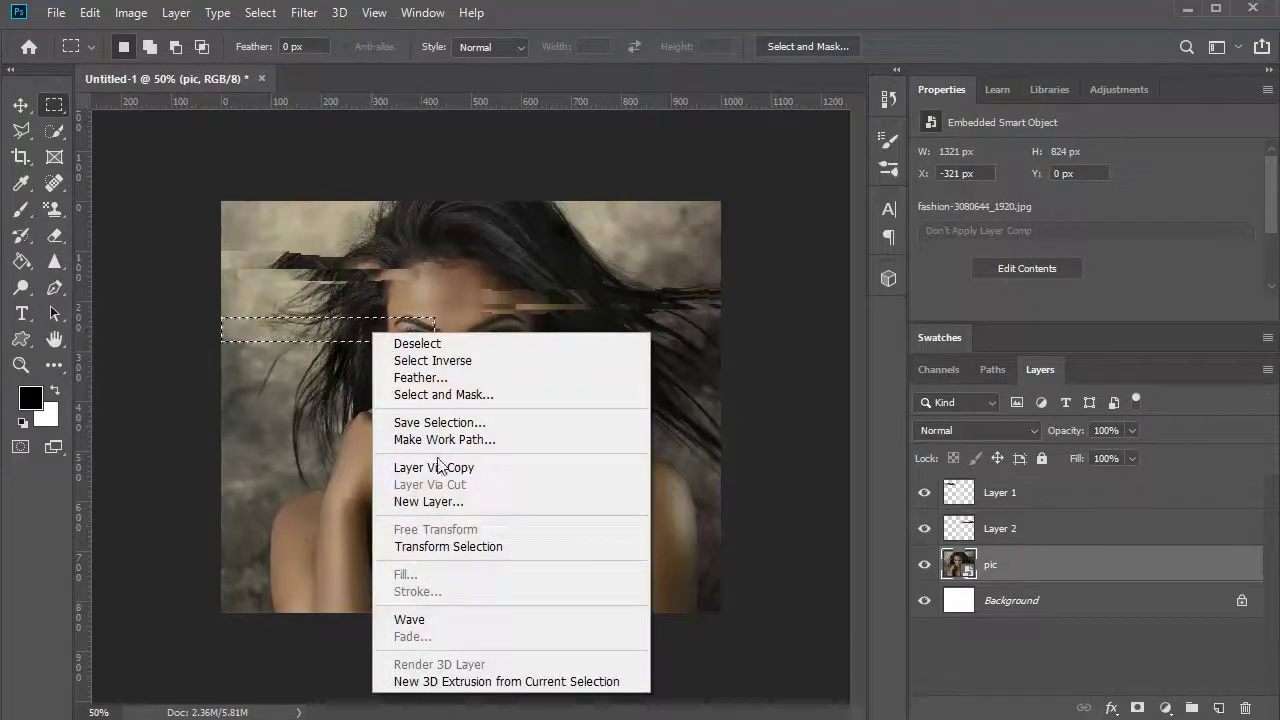
left_click(432, 467)
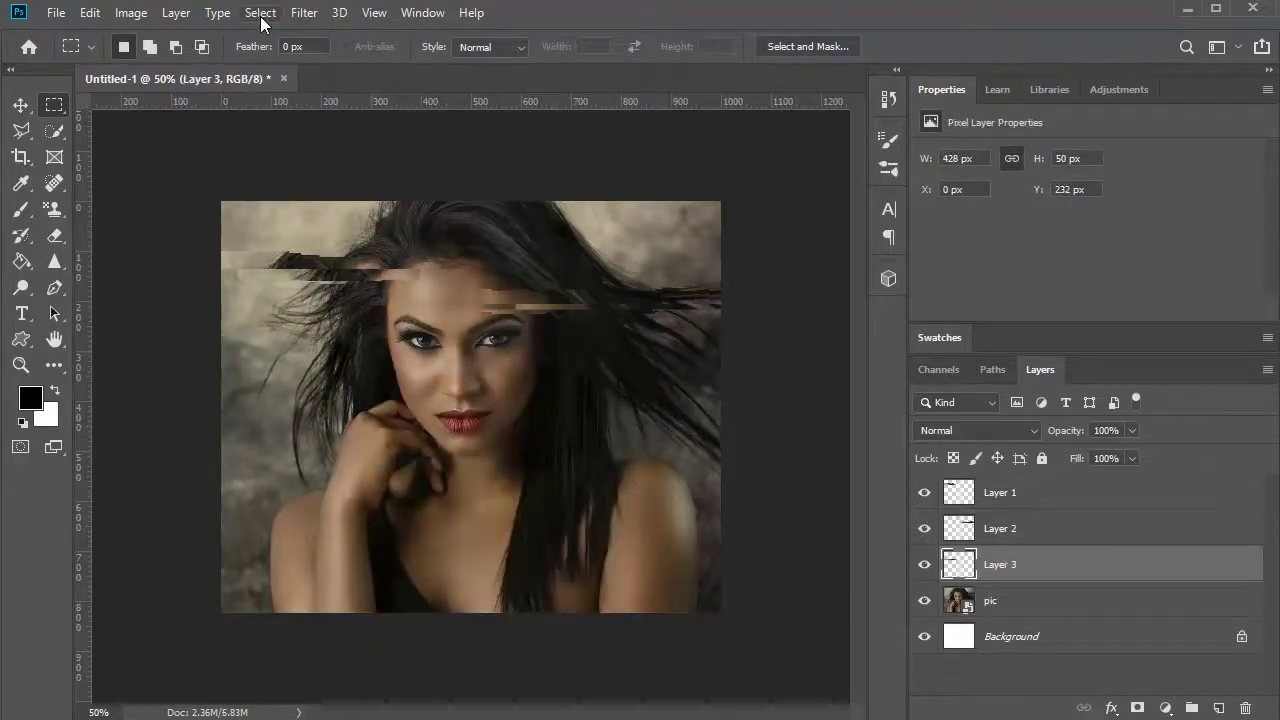
- Wave-distort Layer 3 with maximum wavelength 545 and minimum 232
left_click(302, 13)
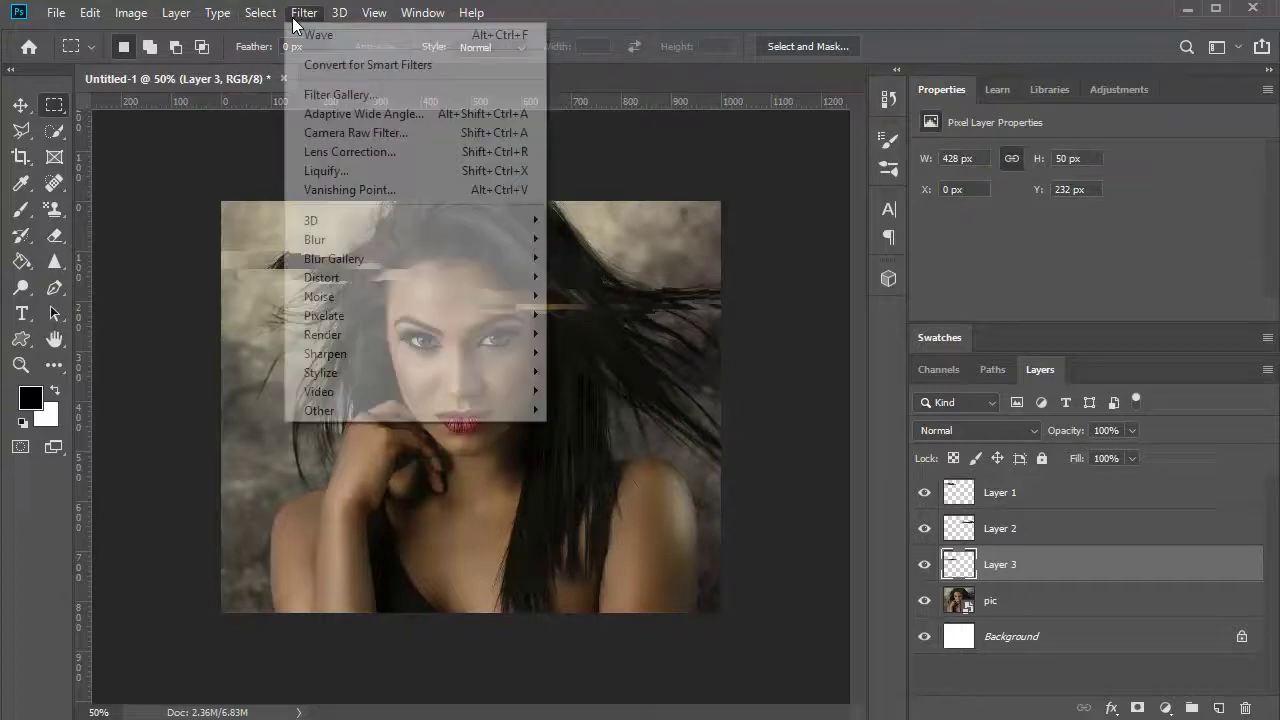
mouse_move(300, 277)
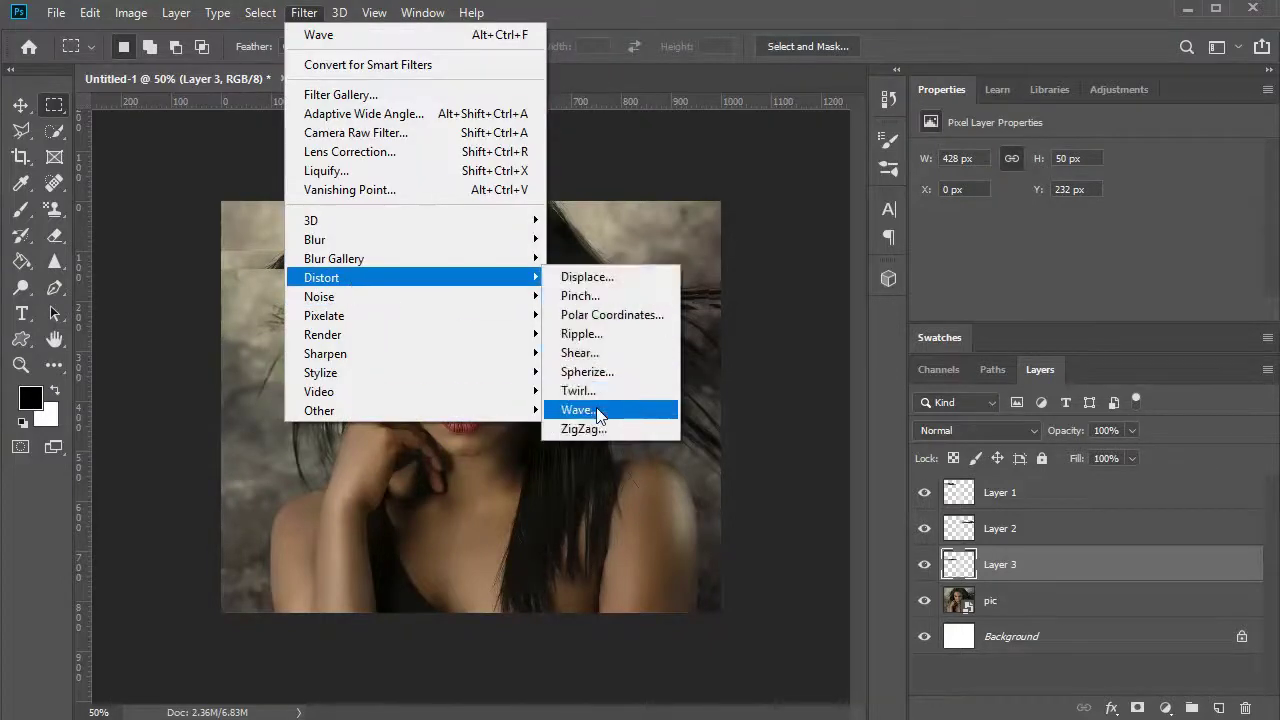
left_click(580, 409)
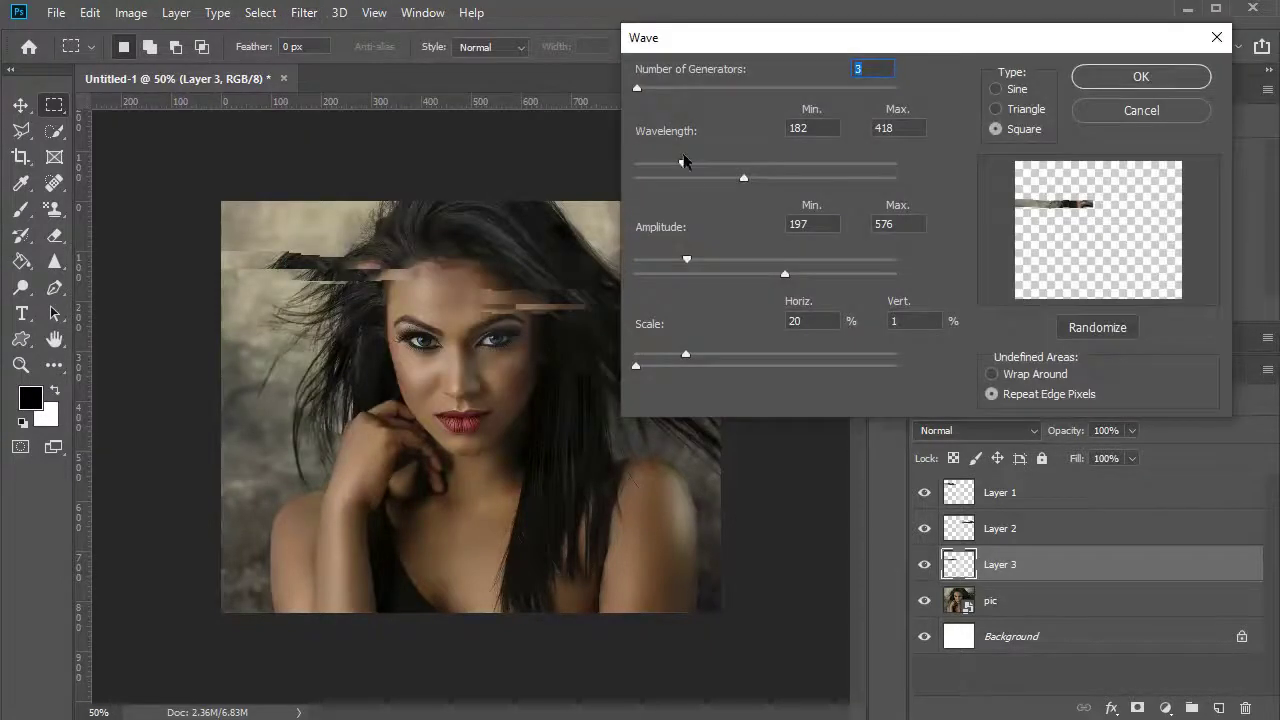
left_click_drag(742, 178, 775, 178)
left_click_drag(683, 163, 698, 163)
left_click(1141, 77)
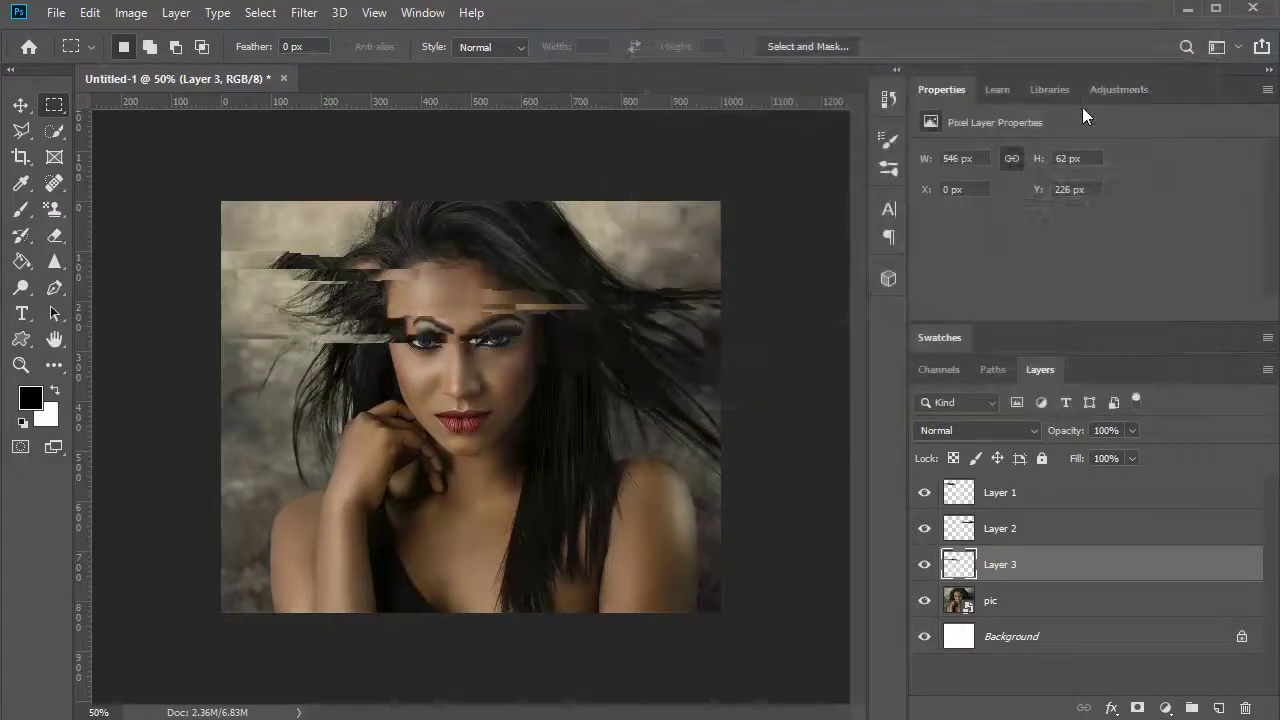
- Copy a nose-level band reaching the right edge from pic onto new Layer 4
left_click_drag(470, 381, 771, 401)
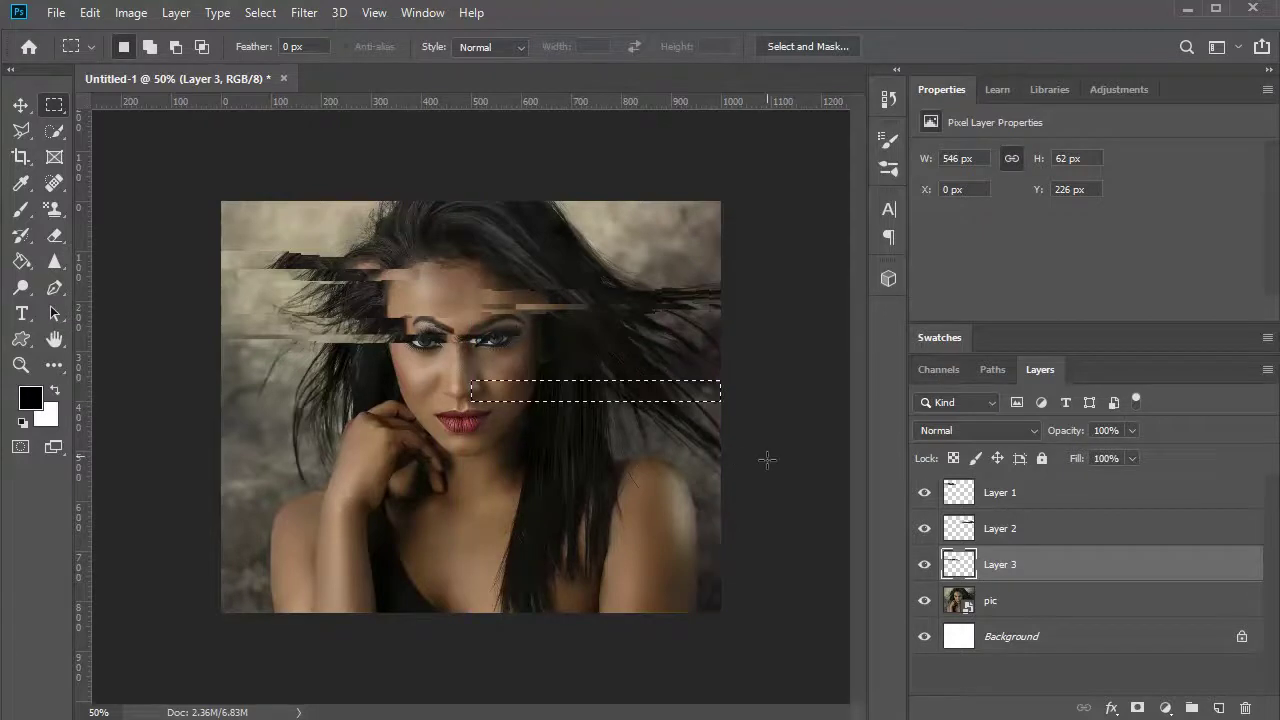
left_click(990, 605)
right_click(585, 401)
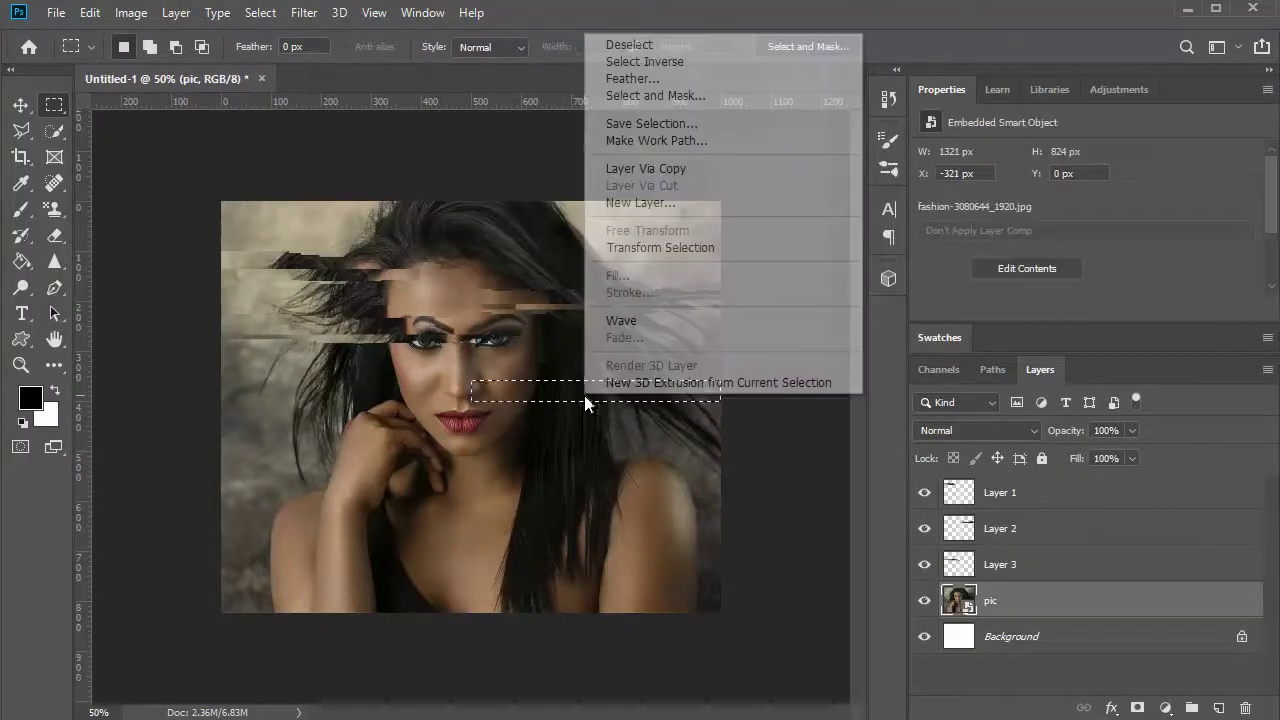
left_click(625, 166)
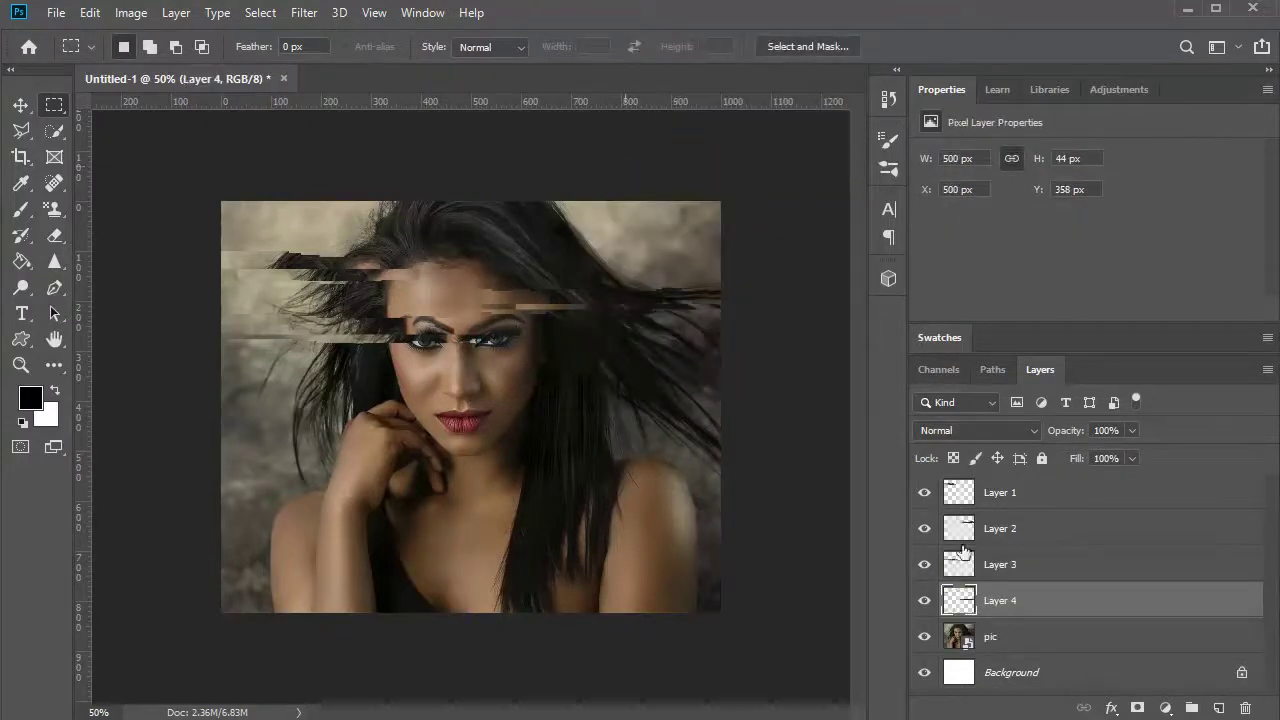
- Wave-distort Layer 4 with maximum wavelength 560 and minimum 217
left_click(304, 12)
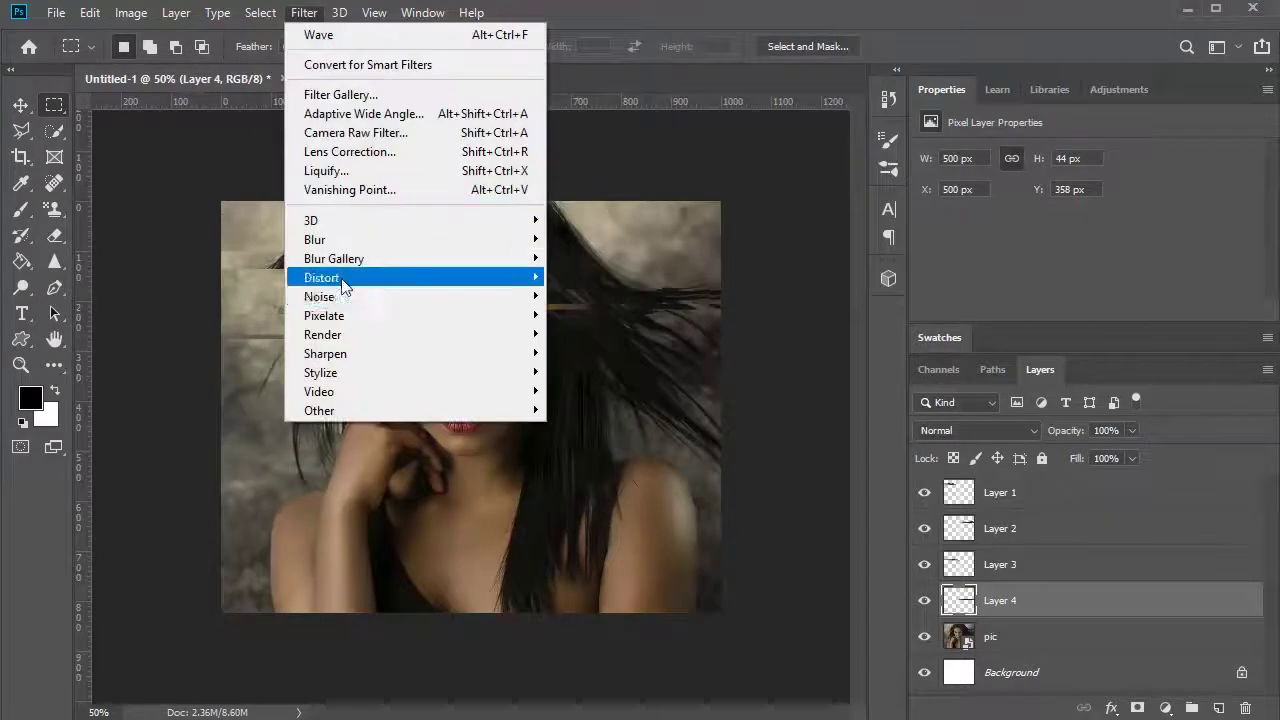
mouse_move(437, 282)
left_click(610, 411)
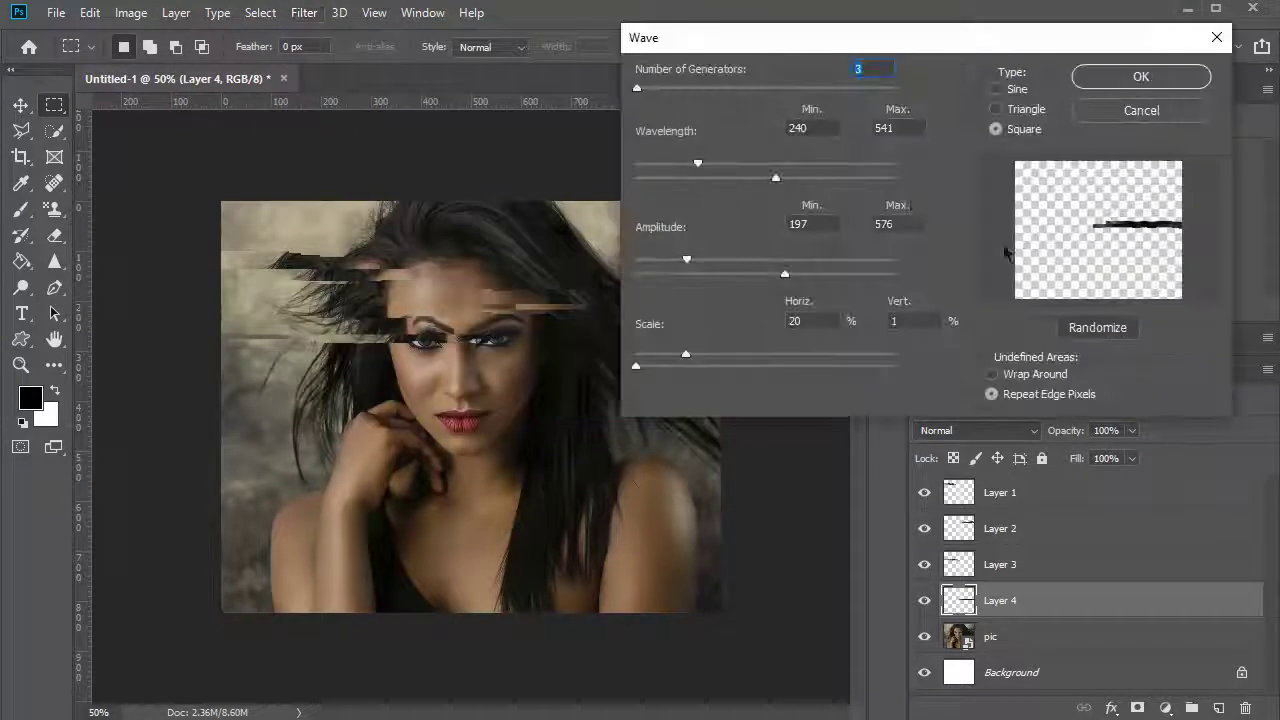
left_click_drag(774, 179, 777, 180)
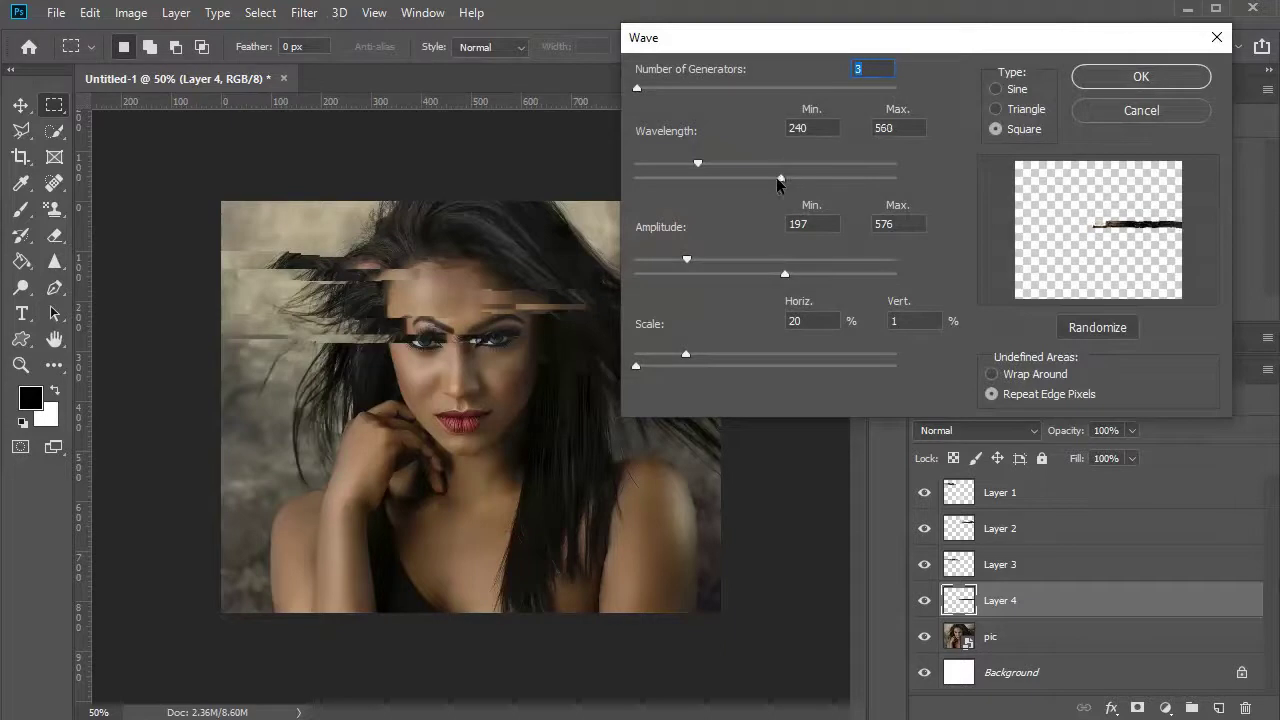
left_click_drag(698, 165, 692, 168)
left_click(1140, 77)
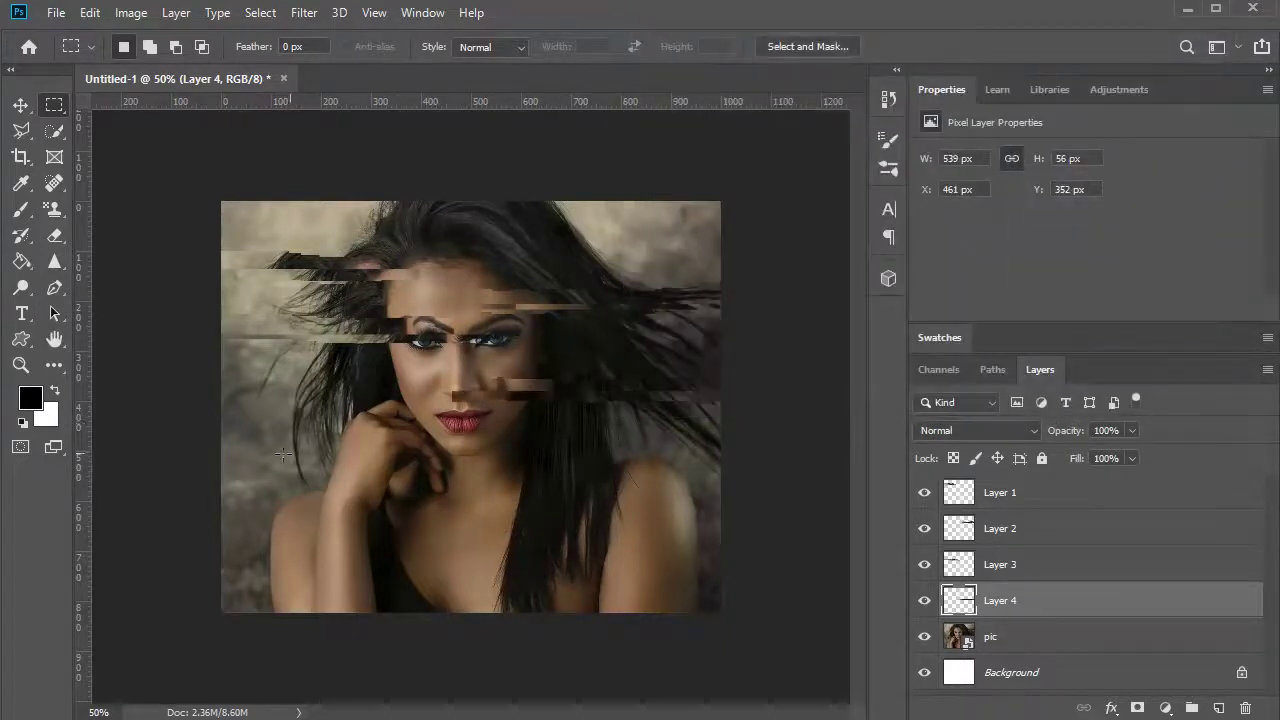
left_click_drag(228, 405, 442, 431)
left_click(437, 447)
- Copy a thin band across the lips from pic onto new Layer 5
left_click_drag(225, 432, 476, 446)
left_click(1029, 638)
right_click(421, 438)
left_click(486, 213)
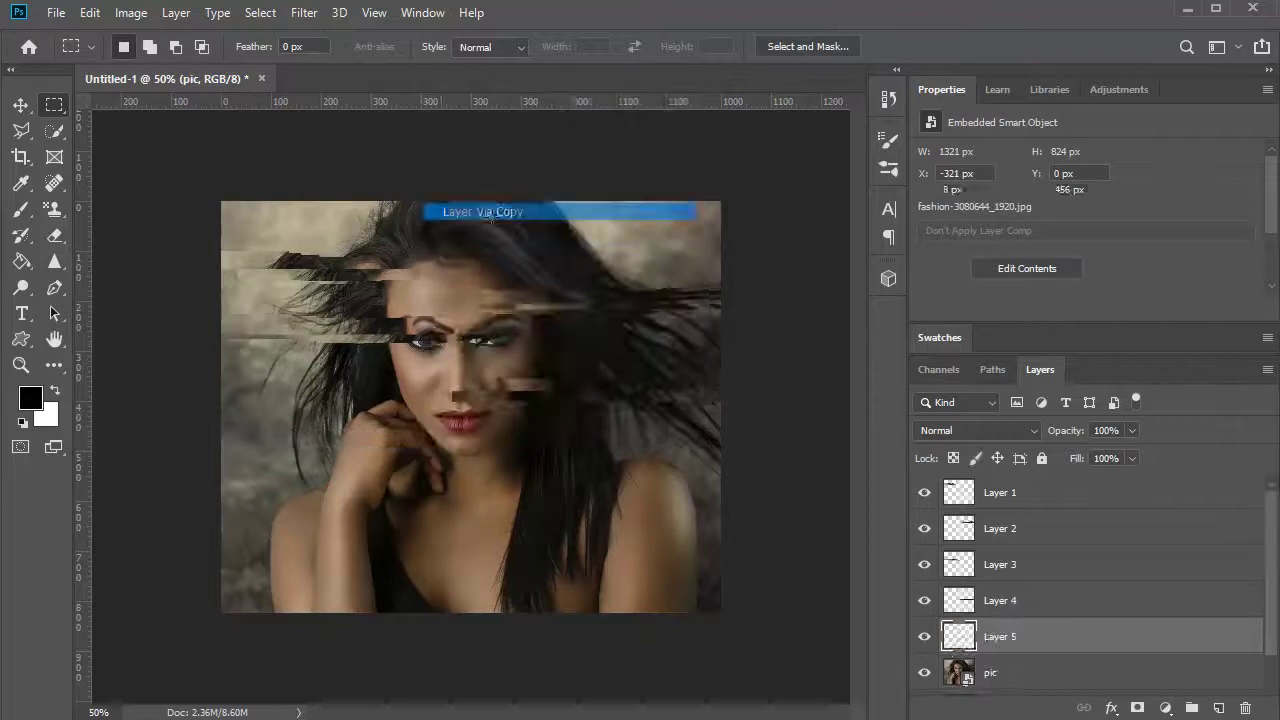
- Wave-distort Layer 5 with the minimum wavelength raised to 274
left_click(304, 12)
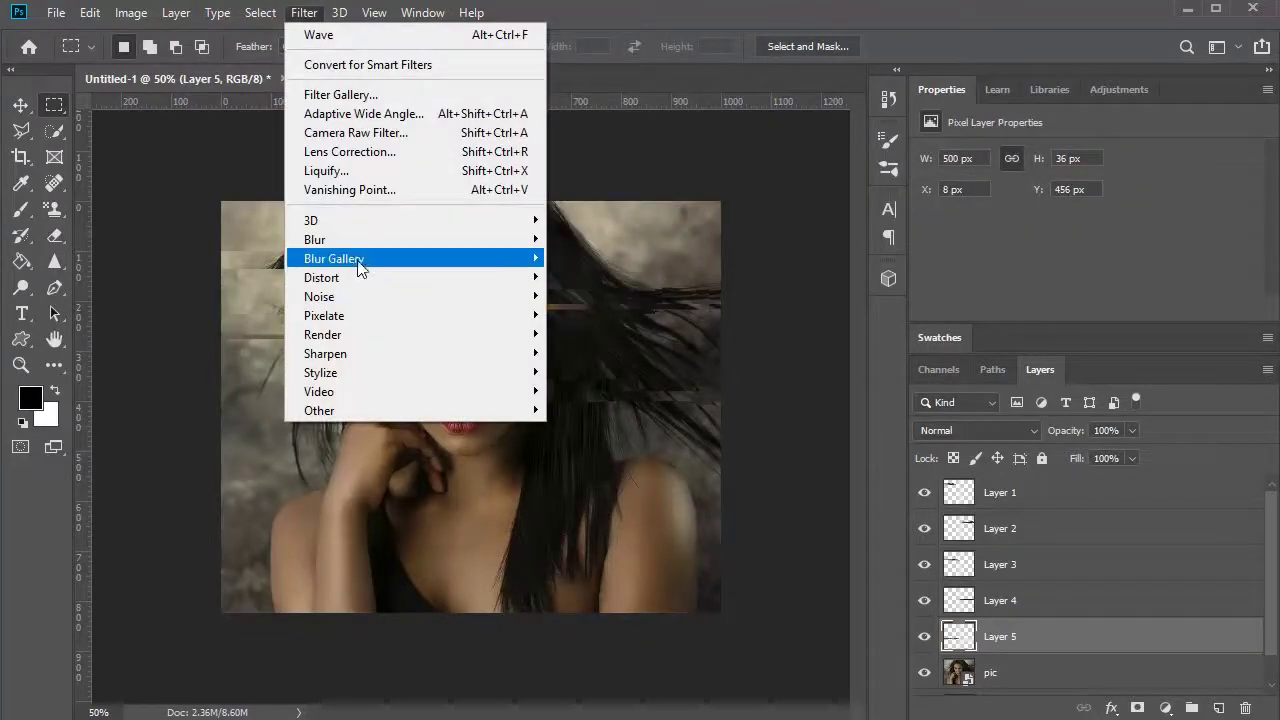
mouse_move(362, 278)
left_click(565, 409)
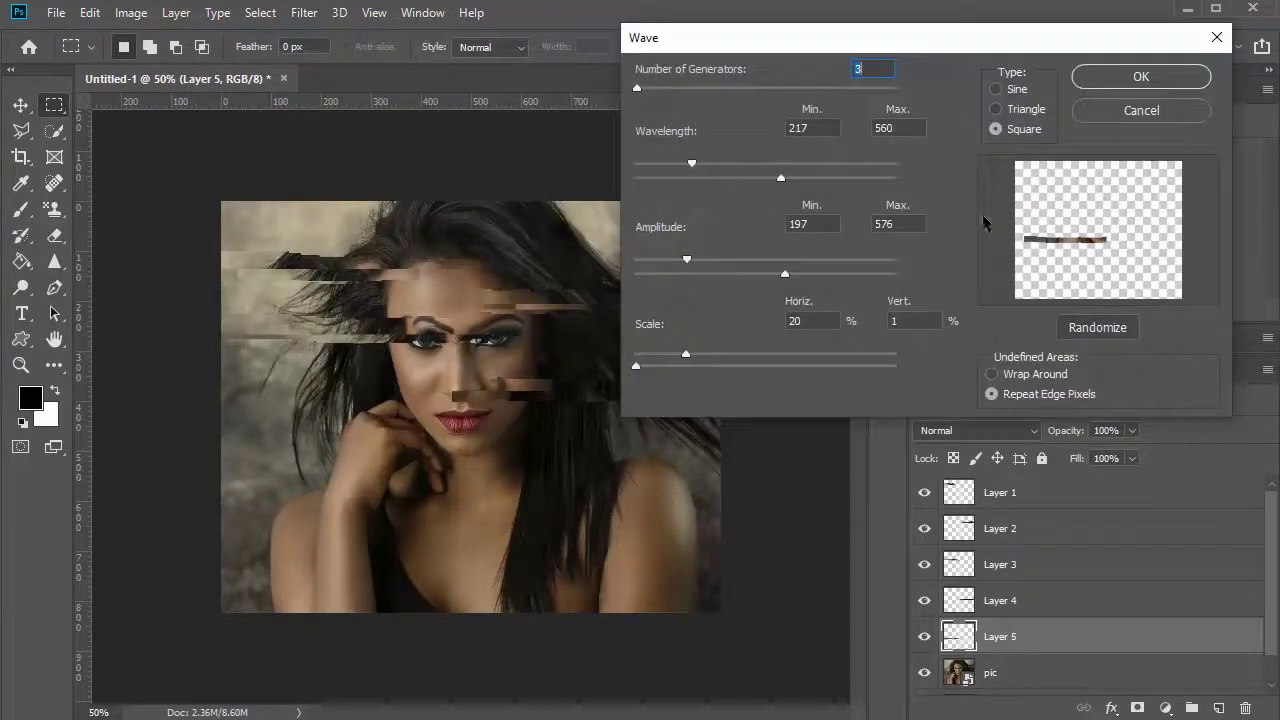
left_click_drag(690, 168, 707, 168)
left_click(1141, 77)
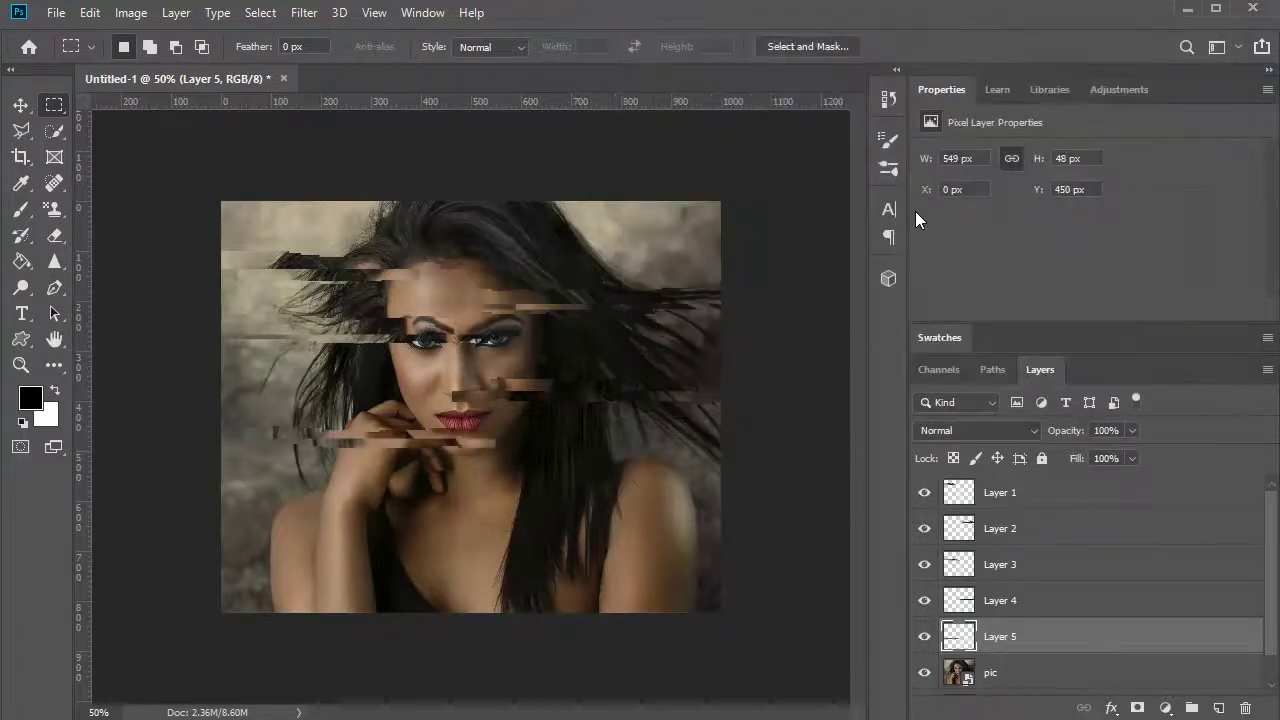
- Copy a band at the image's lower right from pic onto new Layer 6
left_click_drag(485, 498, 737, 524)
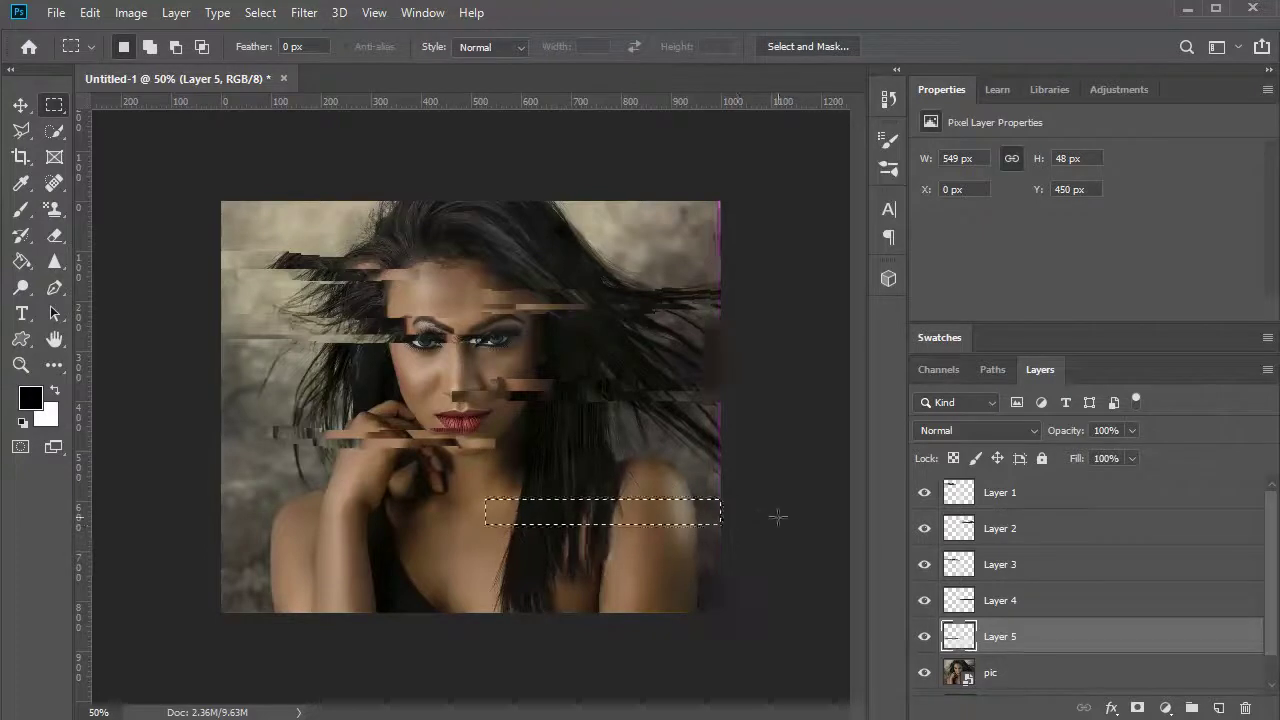
left_click(1045, 687)
right_click(628, 511)
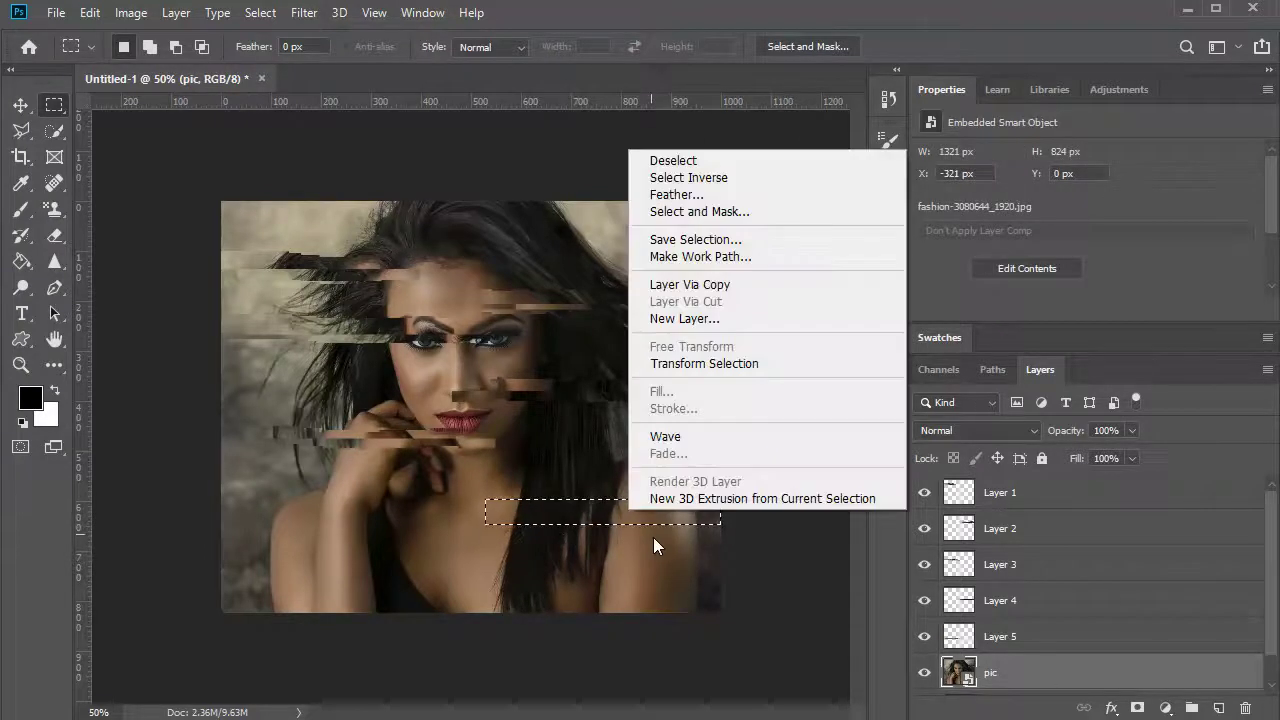
left_click(659, 285)
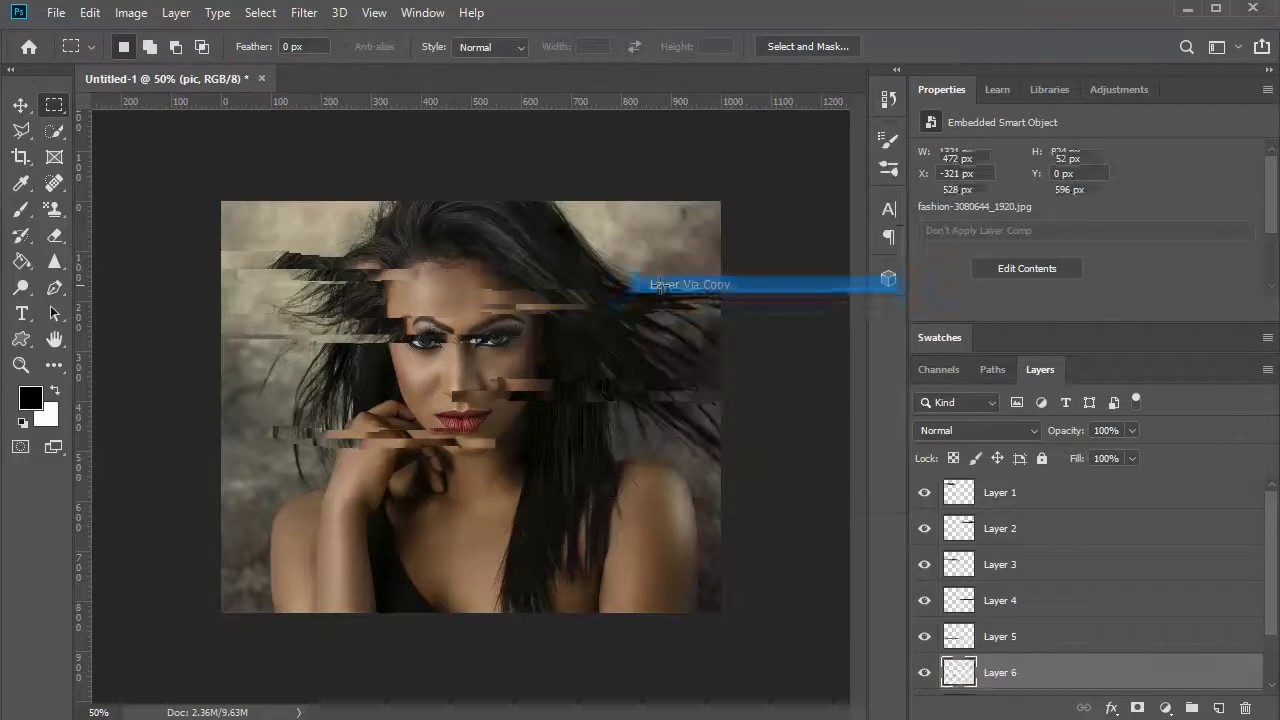
- Apply the Wave filter to Layer 6, then reselect the pic layer
left_click(304, 12)
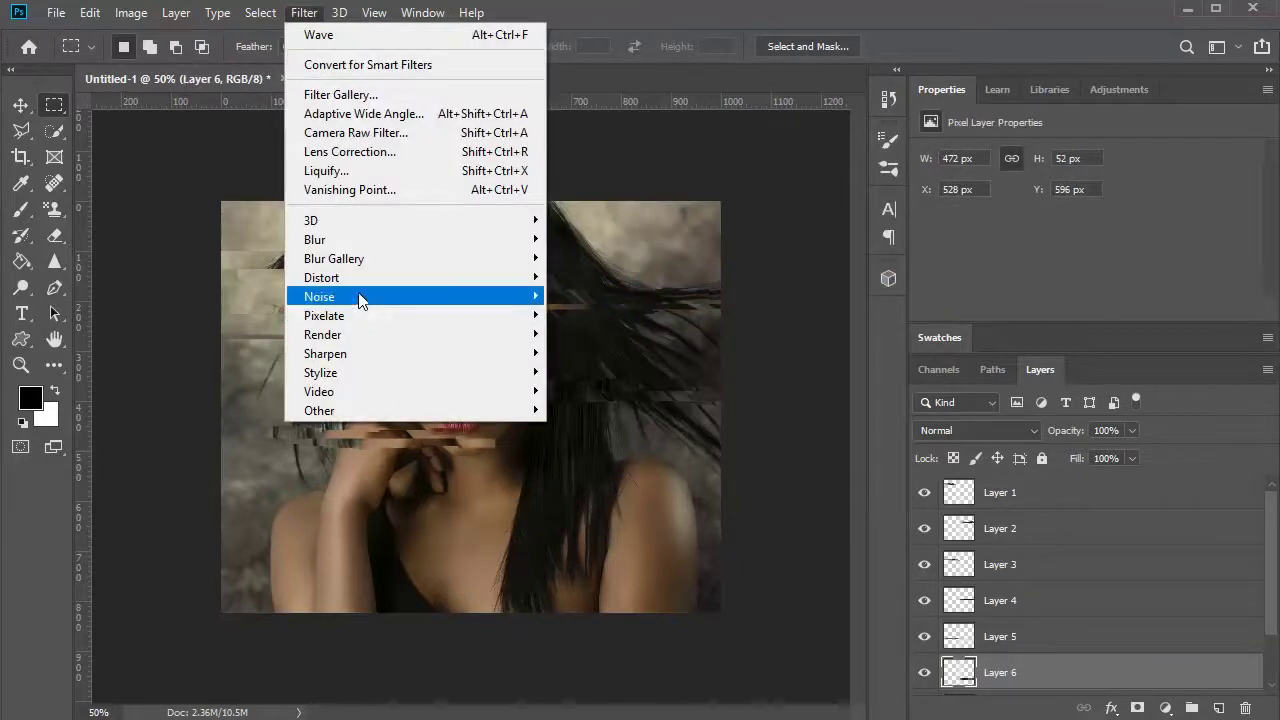
mouse_move(528, 278)
left_click(580, 410)
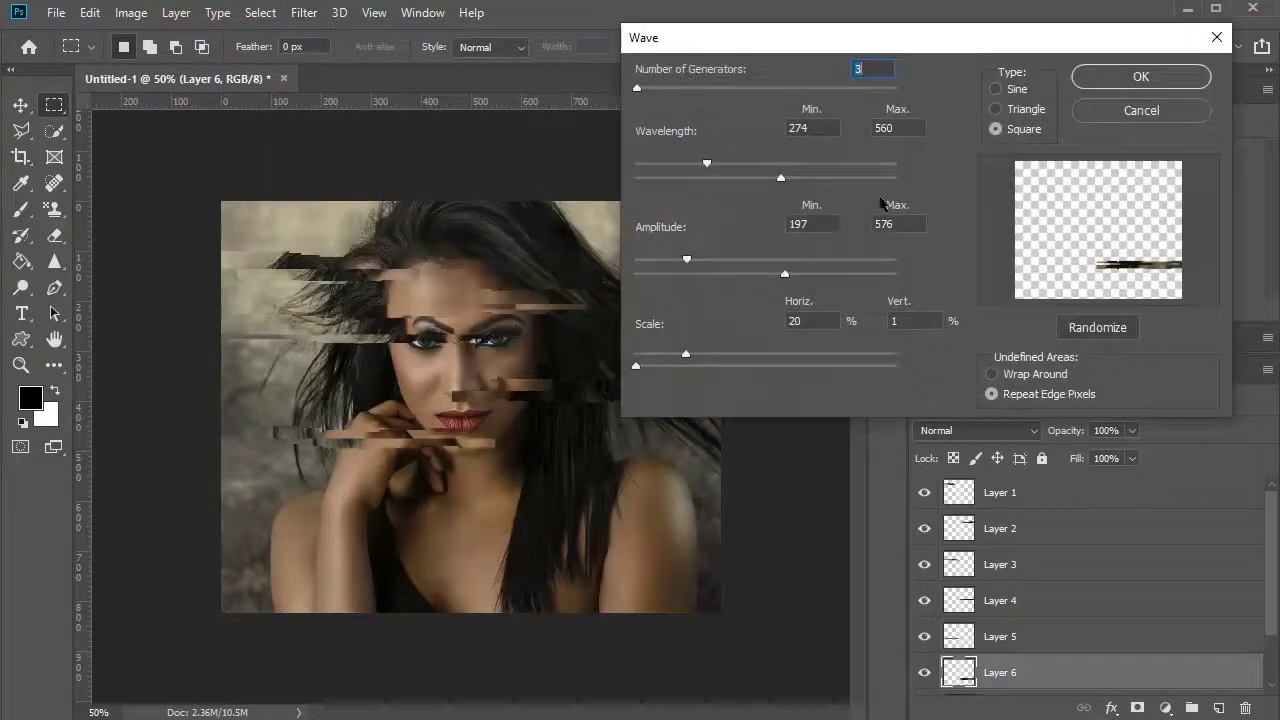
left_click(1112, 86)
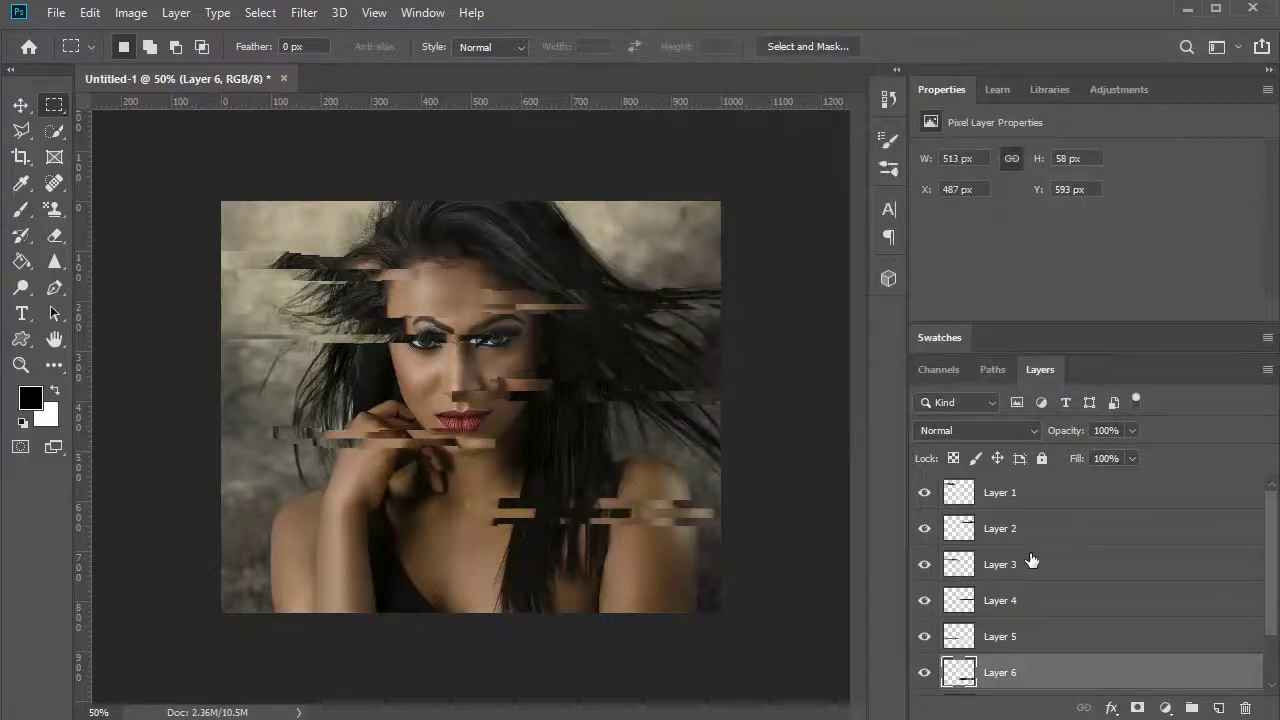
scroll(1010, 640, "down", 1)
left_click(1000, 674)
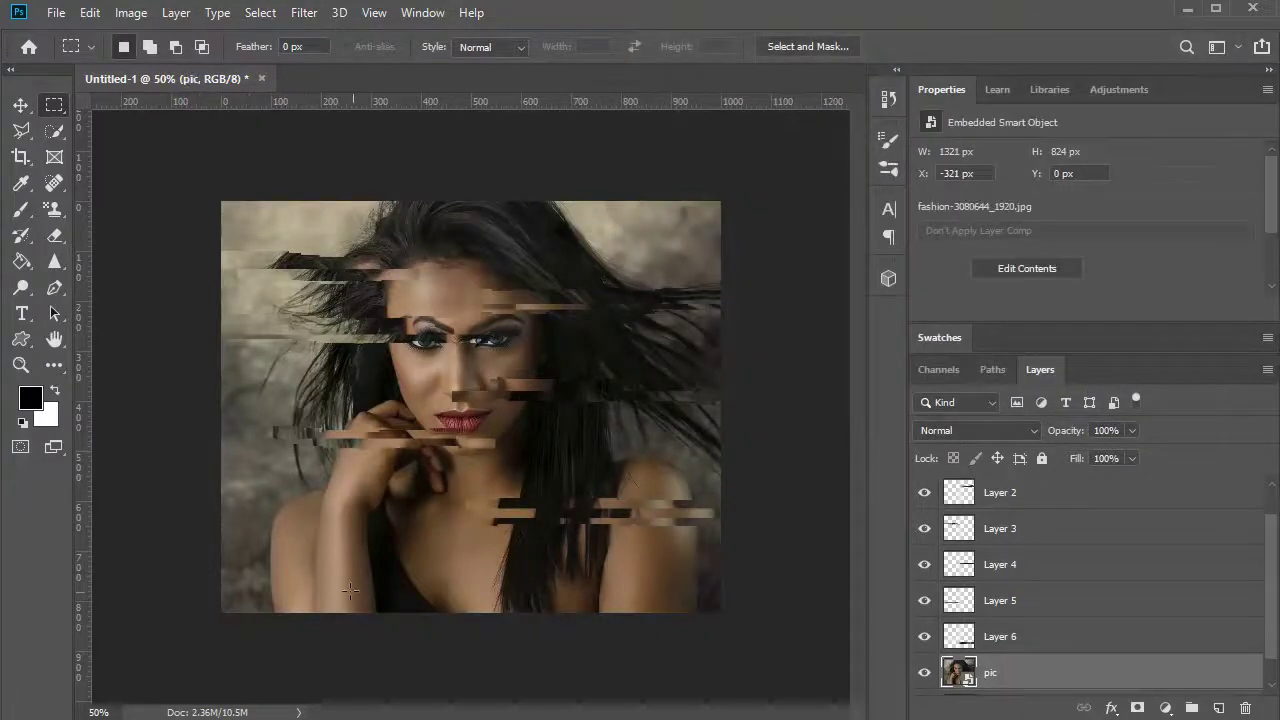
- Marquee a thin strip at the lower left and copy it from pic onto Layer 7
left_click_drag(219, 503, 452, 536)
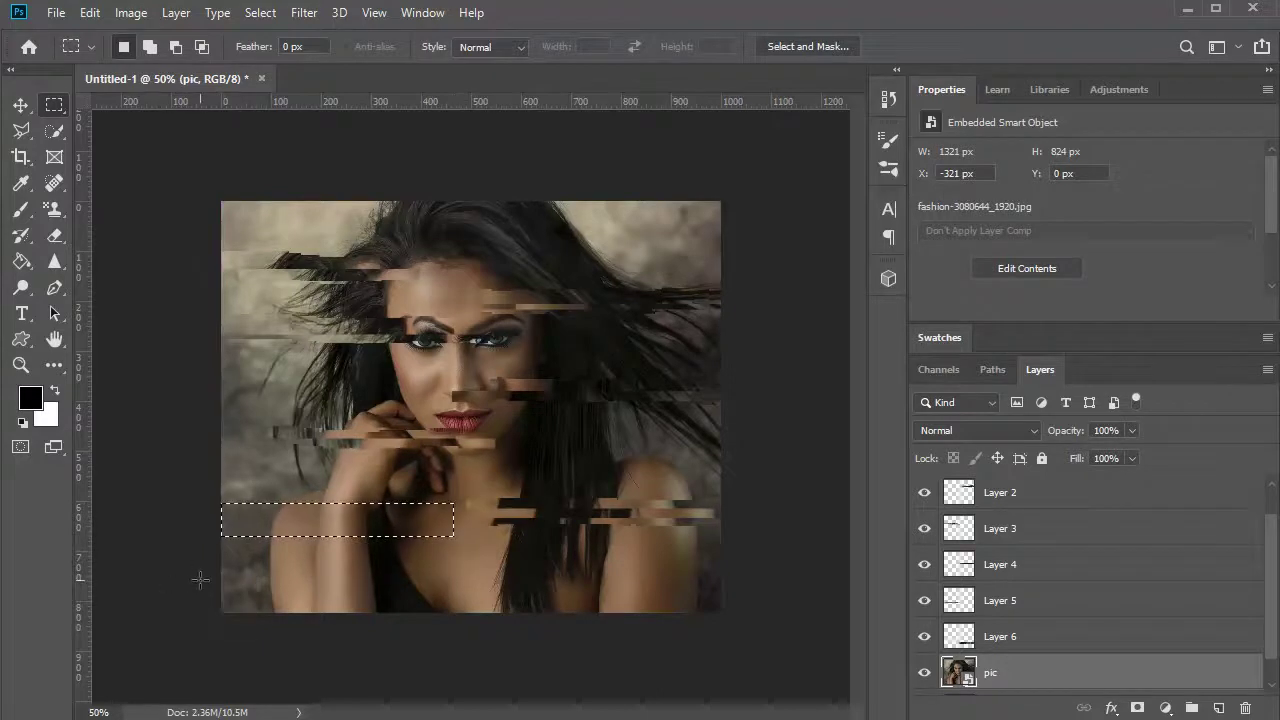
left_click(304, 12)
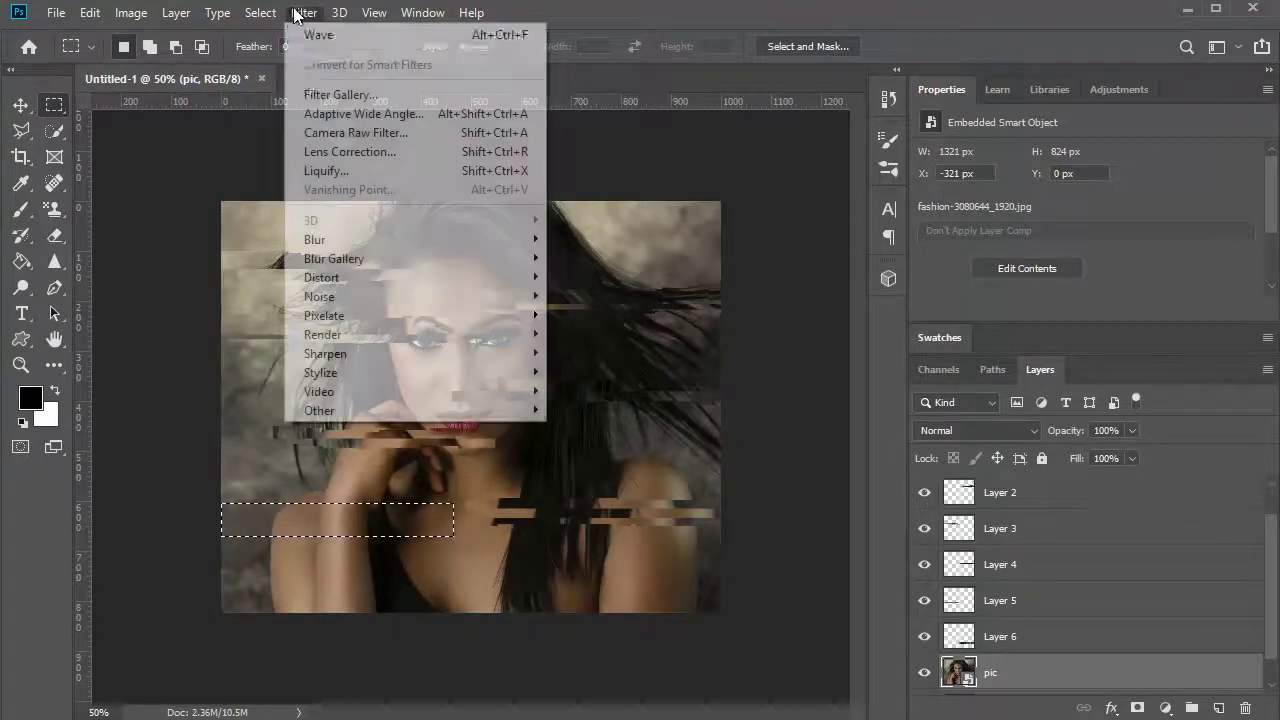
mouse_move(450, 289)
left_click(582, 409)
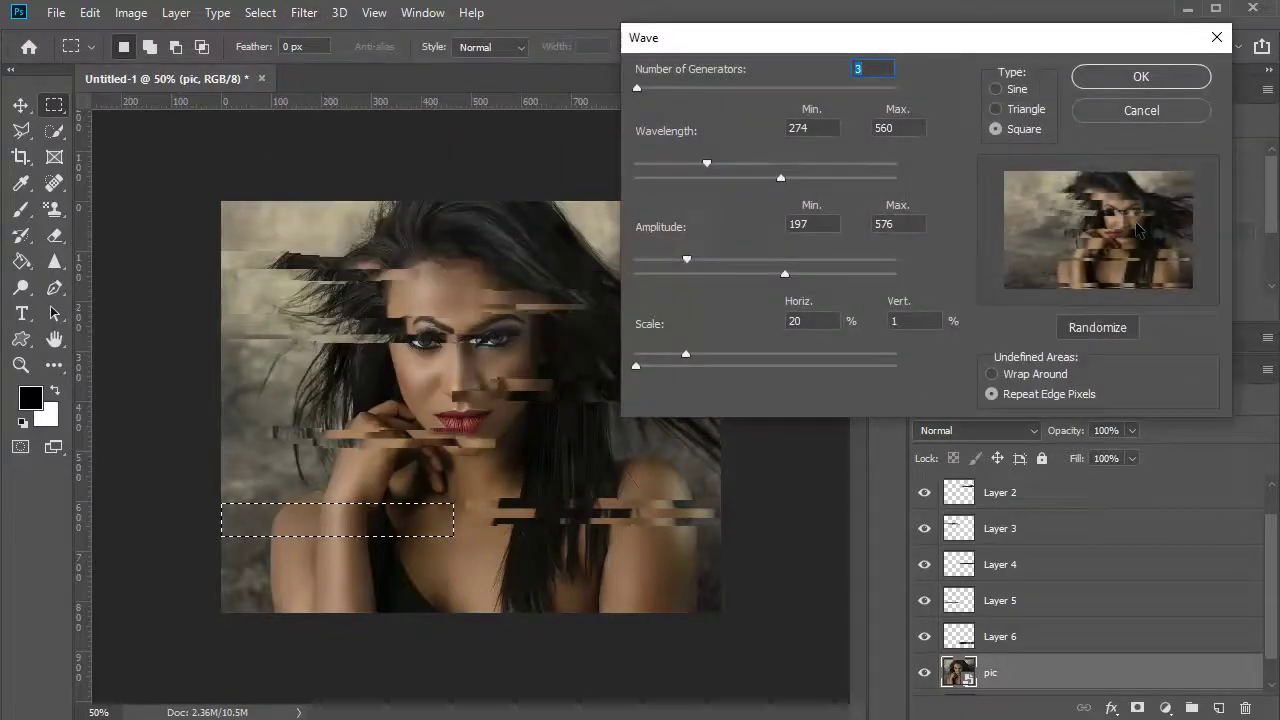
left_click(1166, 115)
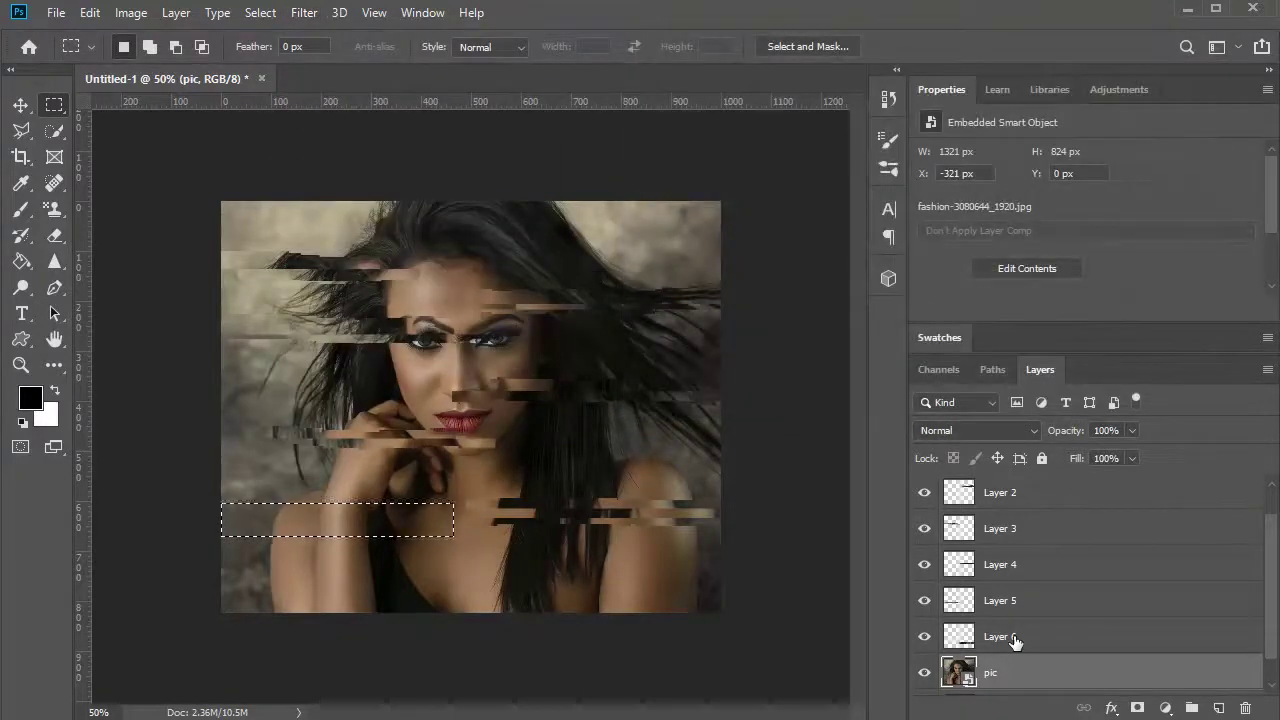
left_click(955, 640)
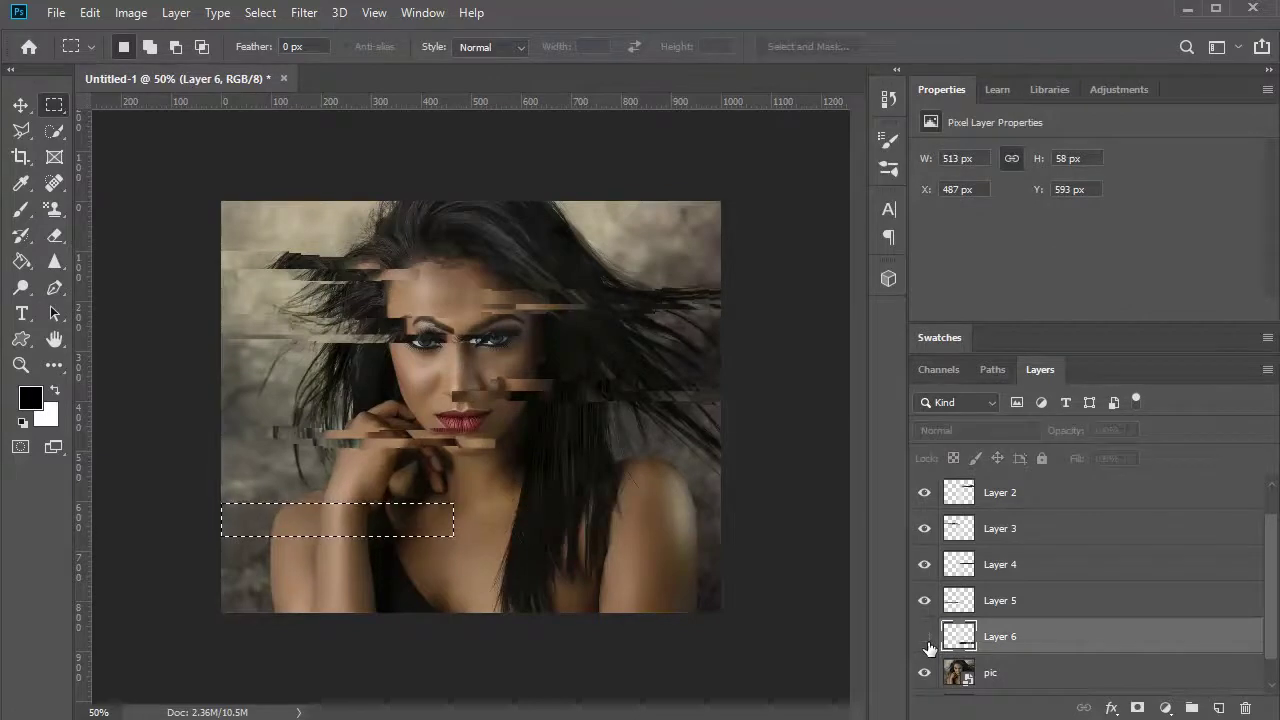
scroll(1032, 622, "up", 1)
scroll(1032, 622, "down", 3)
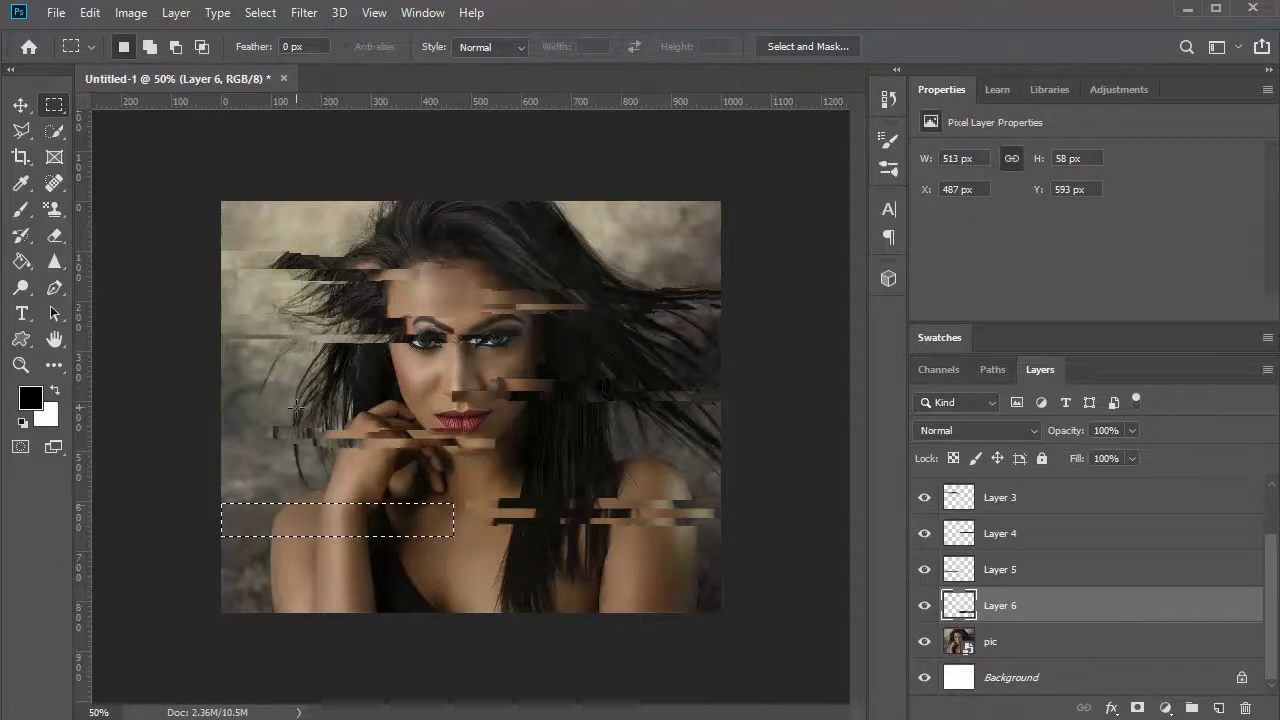
left_click(985, 645)
right_click(325, 523)
left_click(377, 296)
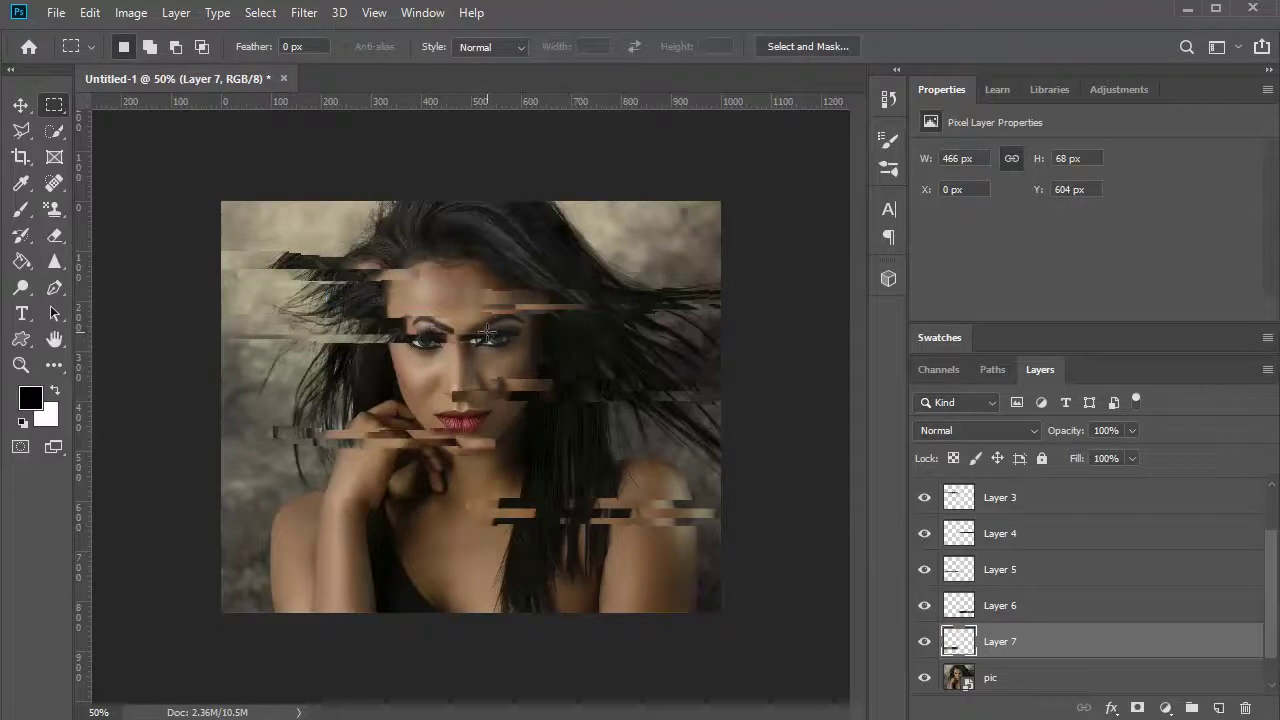
- Wave-distort Layer 7 with a slightly adjusted wavelength range
left_click(302, 14)
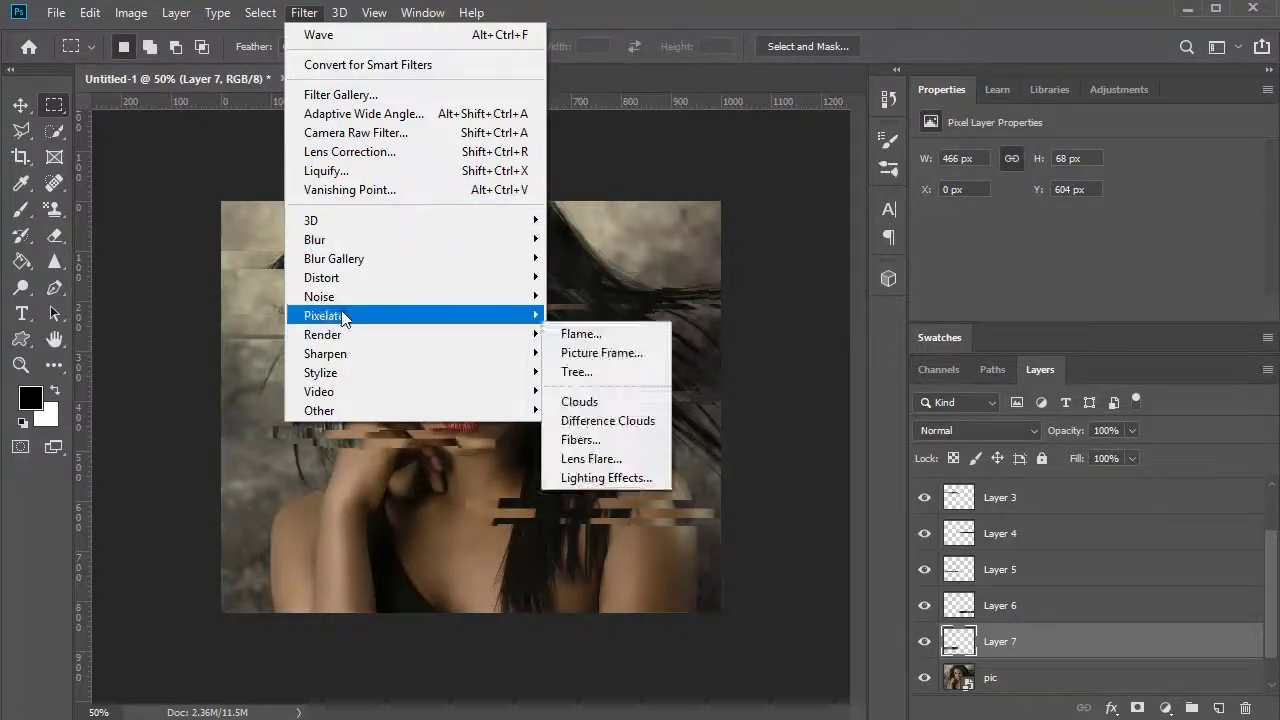
mouse_move(341, 285)
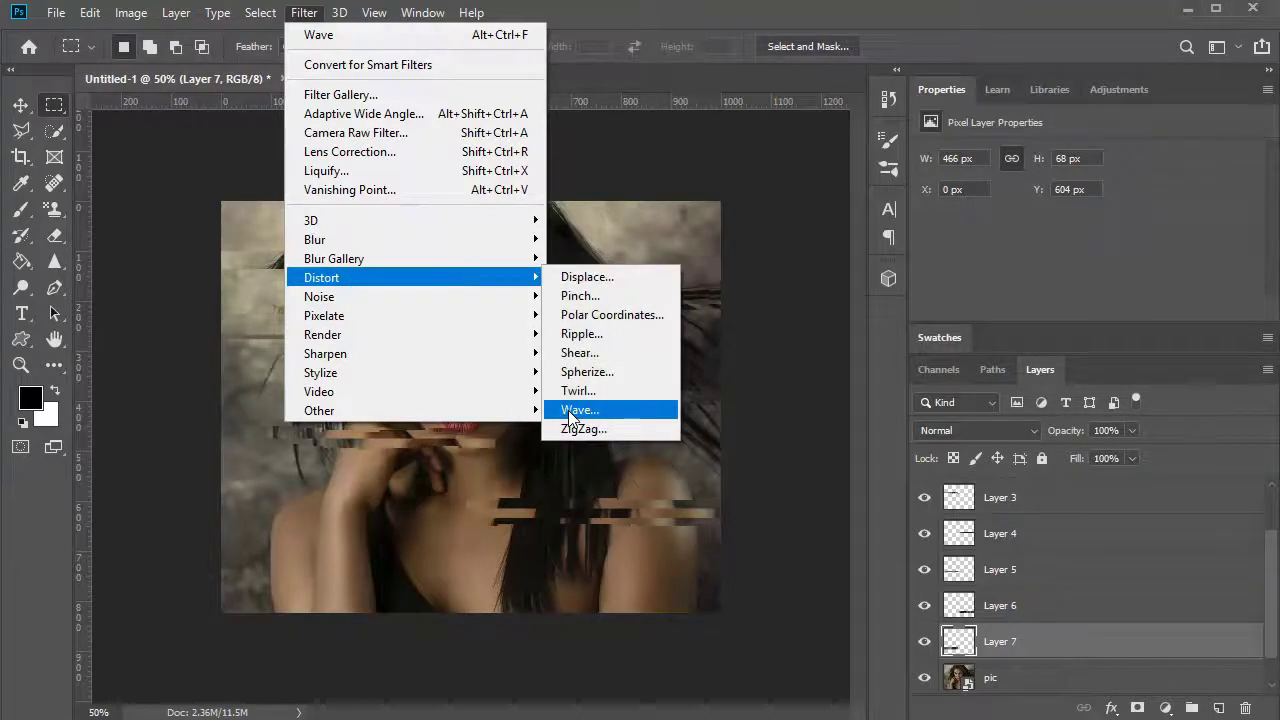
left_click(602, 405)
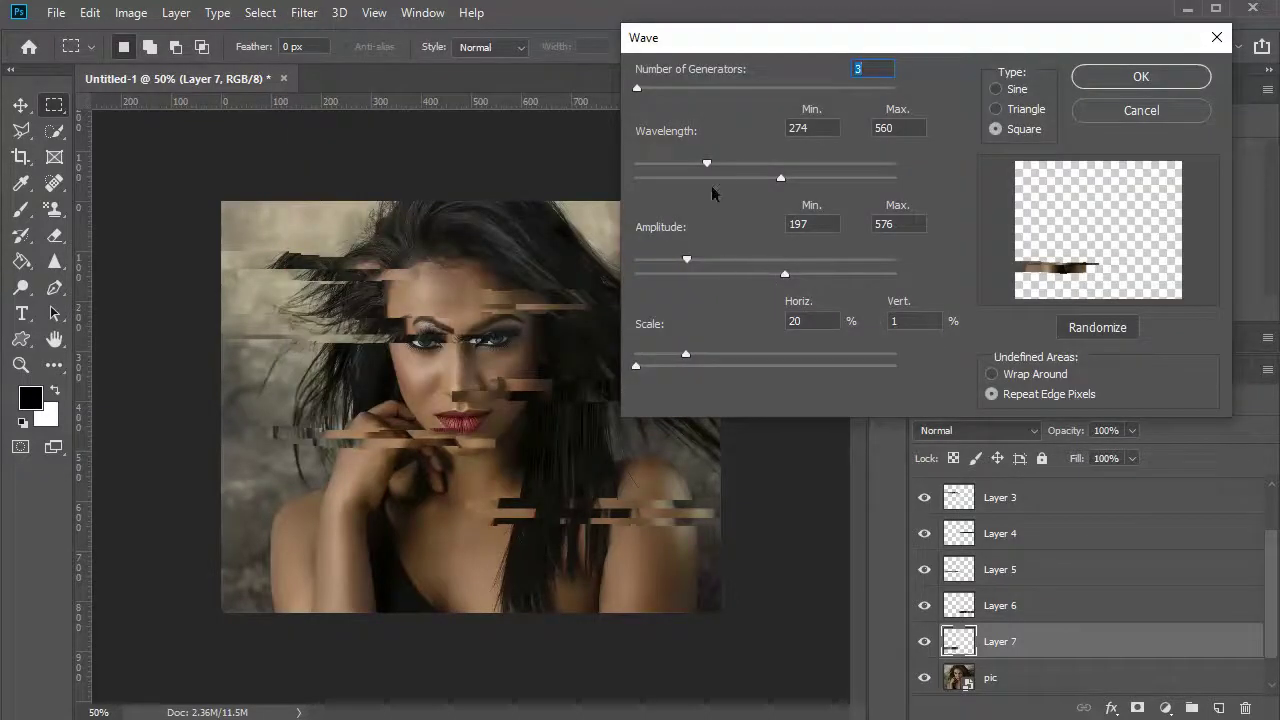
mouse_move(779, 181)
left_mouse_down()
mouse_move(759, 181)
mouse_move(786, 176)
left_mouse_up()
left_click_drag(708, 164, 711, 166)
left_click(1117, 71)
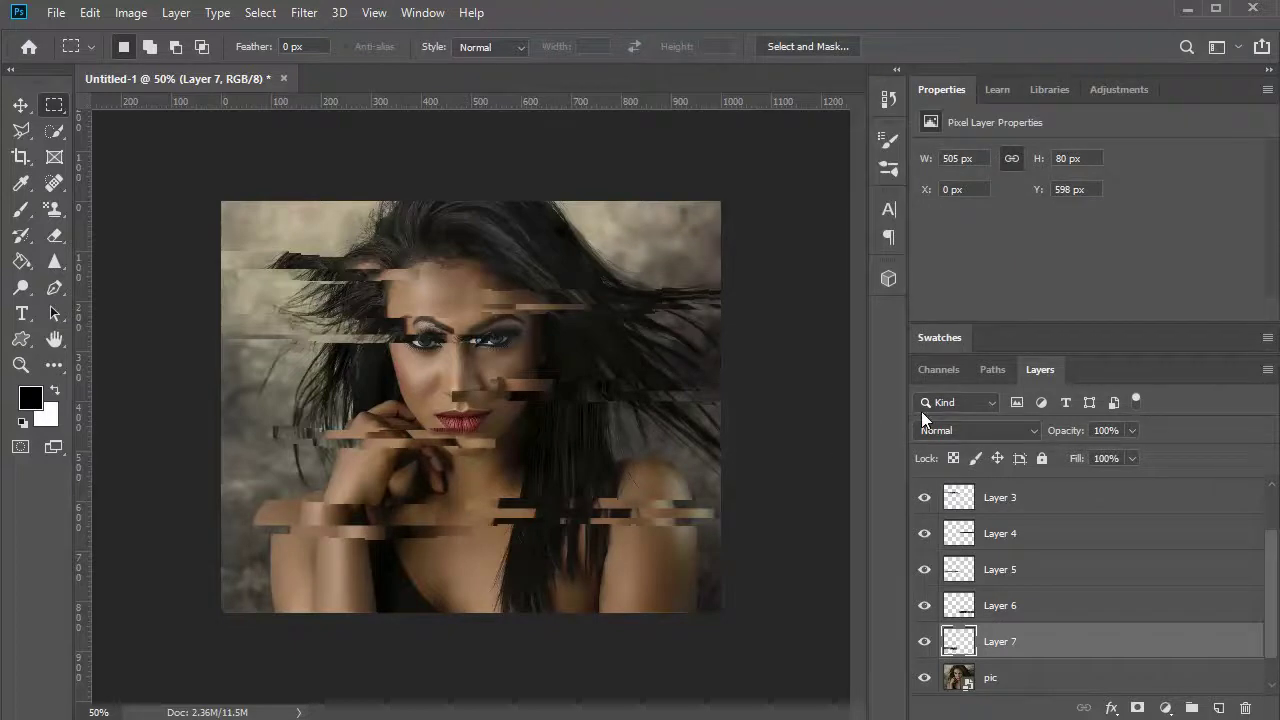
- Select Layer 1 through Layer 7 and merge them into a single Layer 1
scroll(1030, 527, "down", 2)
scroll(1030, 527, "up", 3)
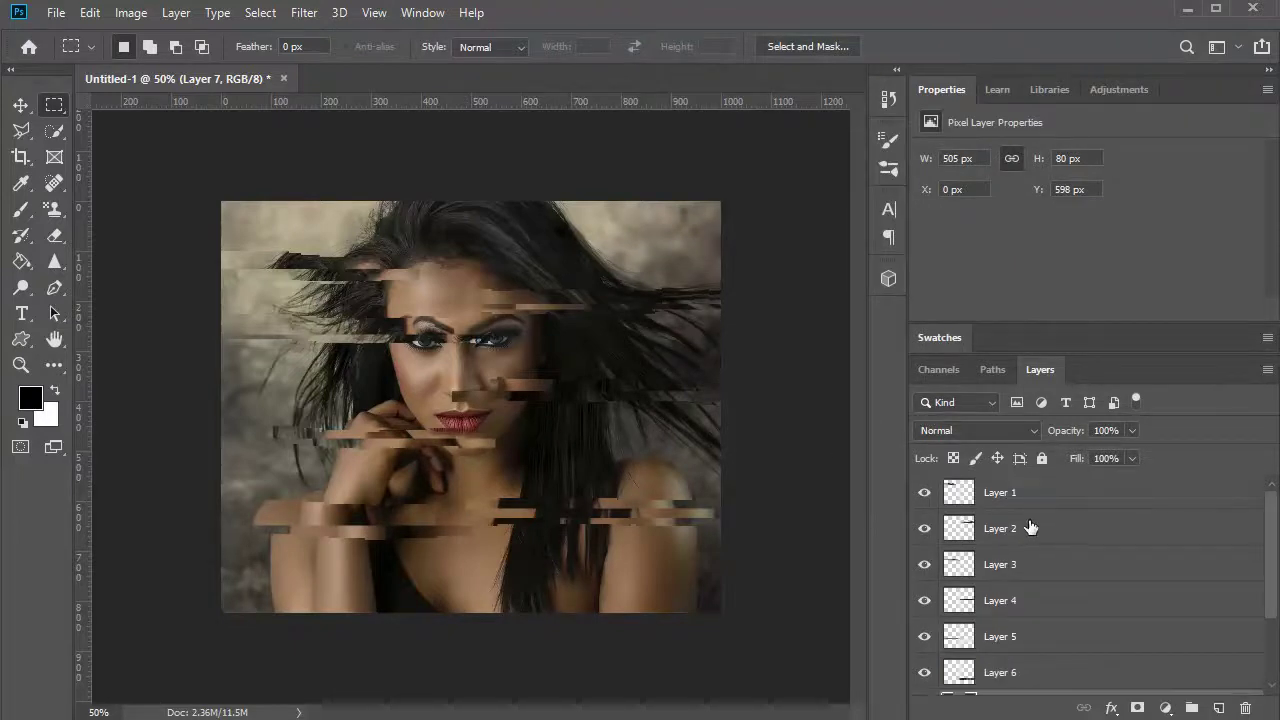
scroll(1030, 527, "down", 3)
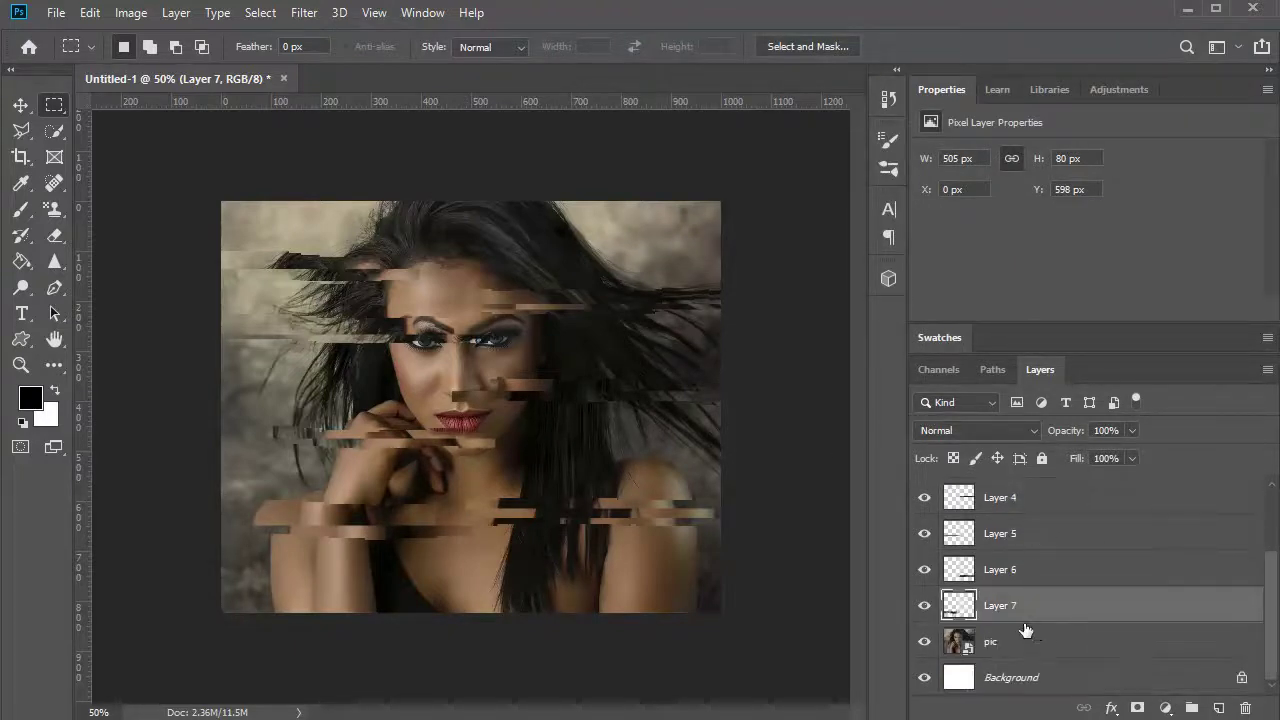
scroll(1026, 629, "up", 3)
left_click(1026, 500, "shift")
scroll(1037, 583, "down", 3)
scroll(1037, 591, "up", 3)
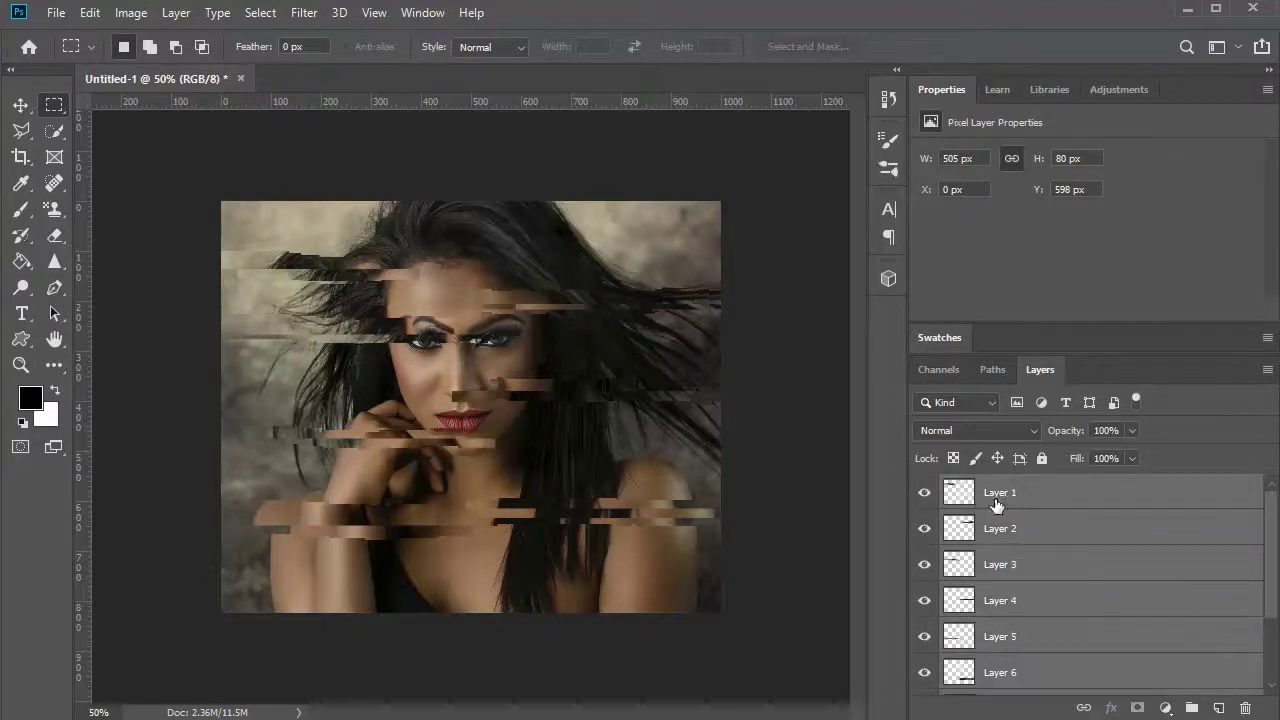
scroll(1017, 563, "down", 3)
scroll(1016, 563, "up", 3)
right_click(1030, 541)
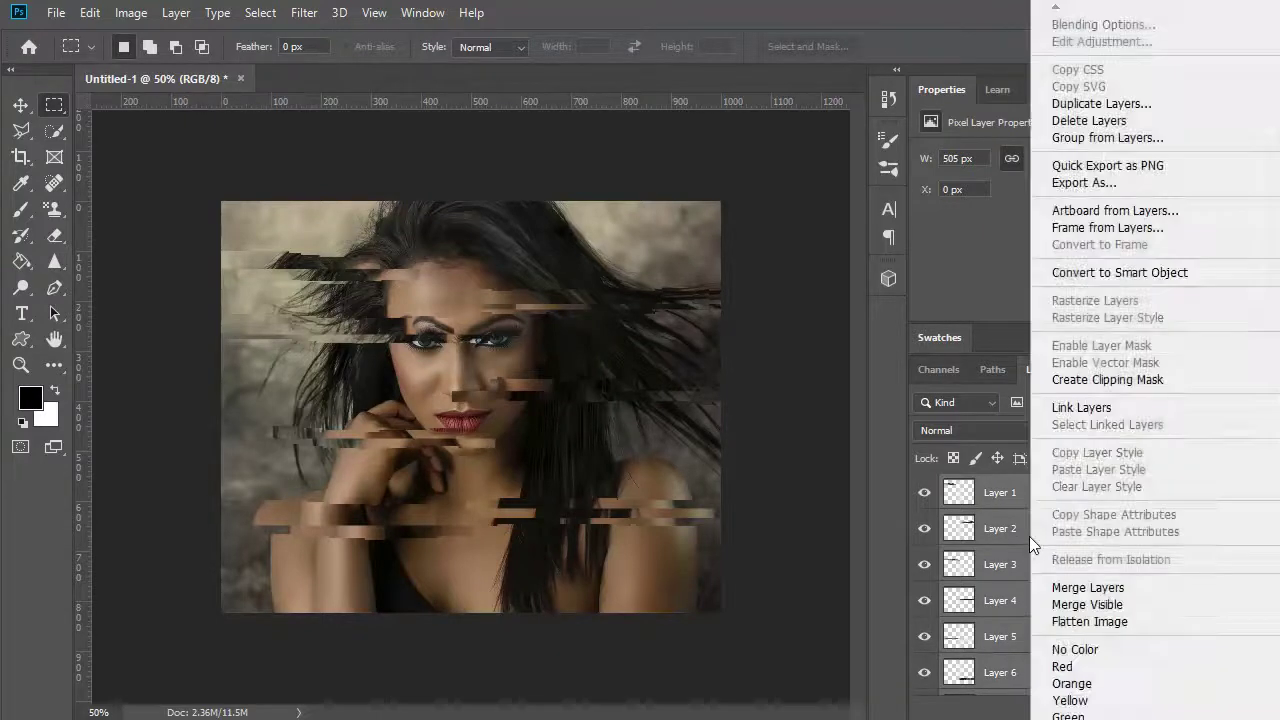
left_click(1056, 588)
- Toggle the merged Layer 1's visibility to compare, leaving it visible
left_click(924, 492)
left_click(924, 493)
left_click(924, 493)
left_click(924, 493)
left_click(924, 493)
left_click(924, 495)
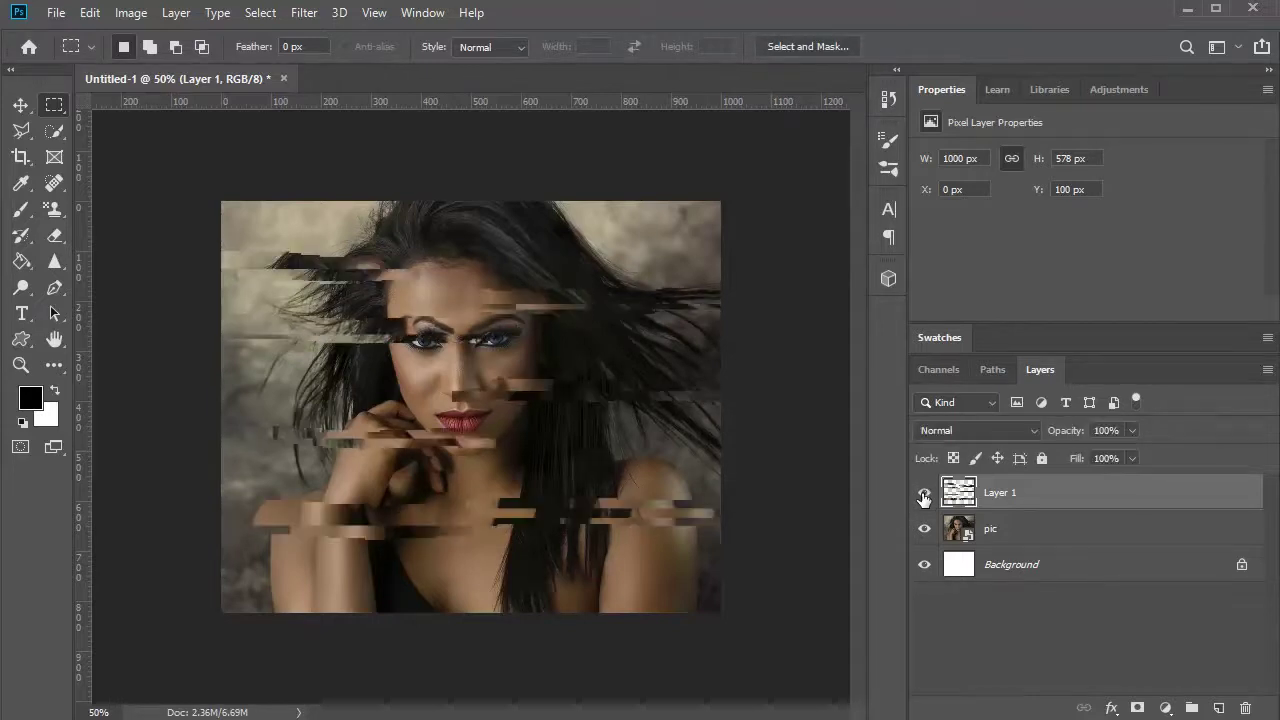
- Duplicate the merged strip layer as Layer 1 copy
right_click(1017, 501)
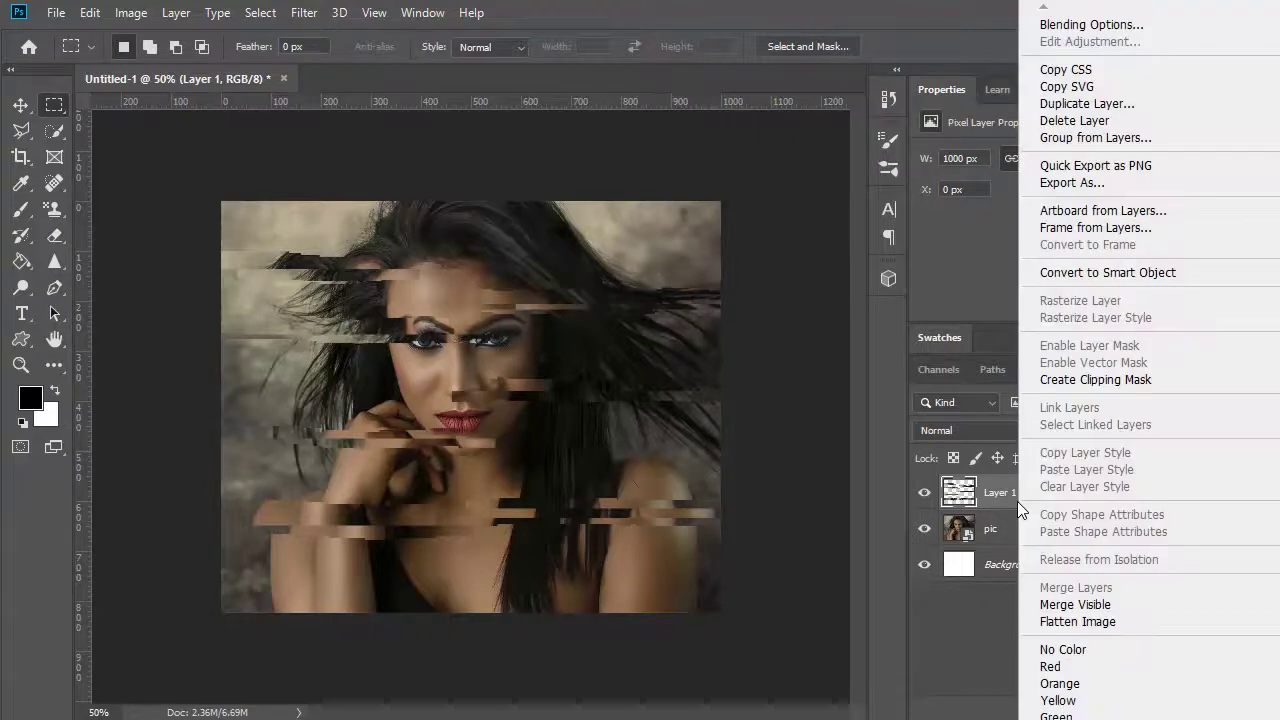
left_click(1100, 104)
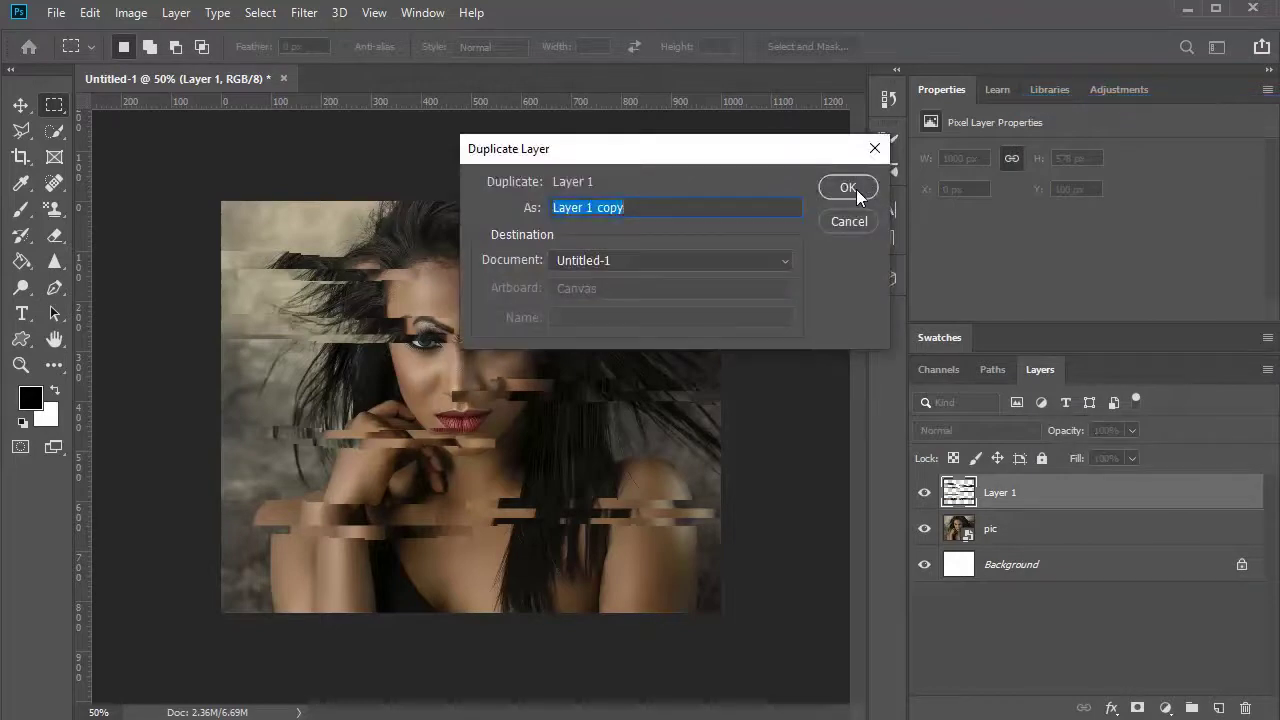
left_click(848, 188)
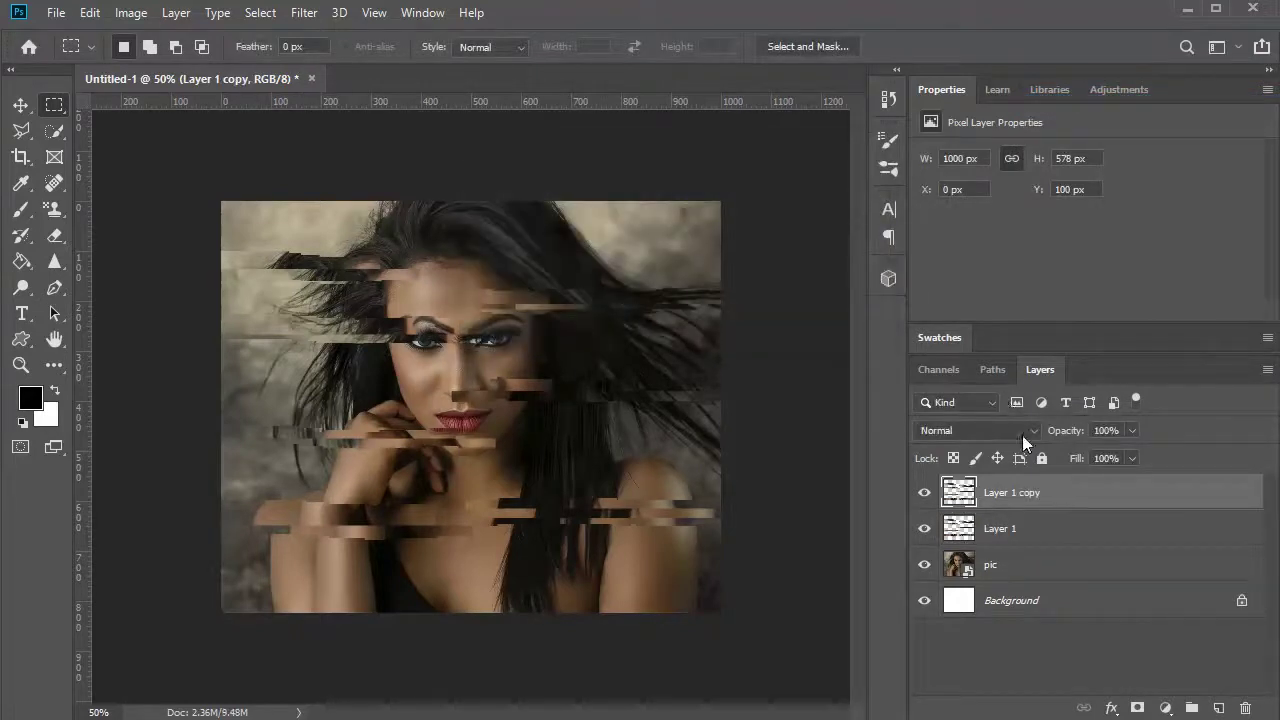
- Restrict Layer 1 copy's blending channels to R only by unchecking G and B
right_click(1014, 495)
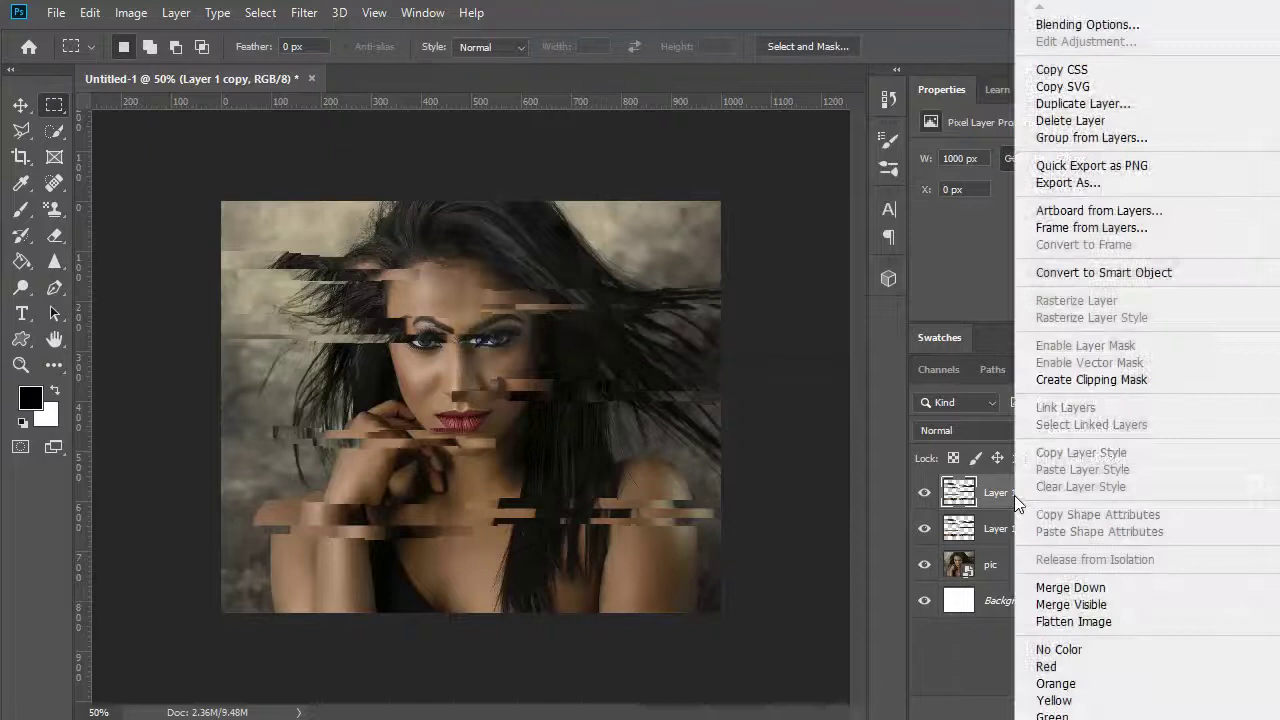
left_click(1088, 27)
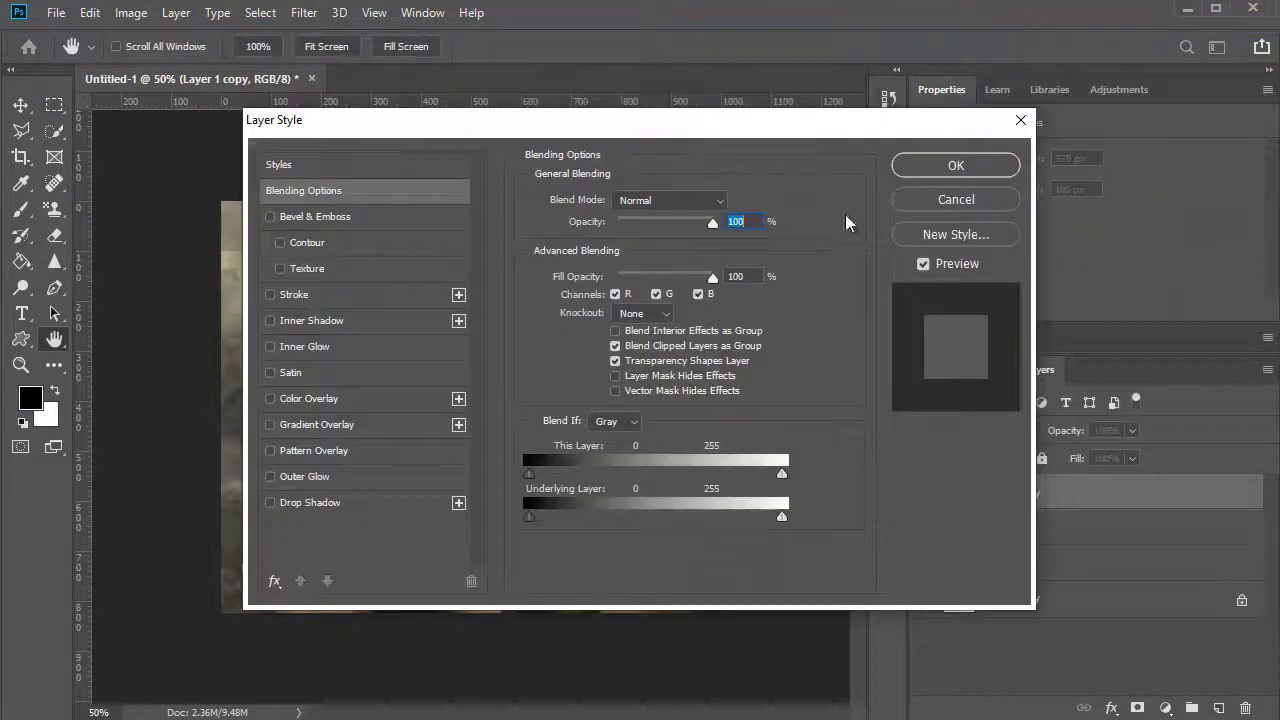
left_click_drag(628, 131, 858, 41)
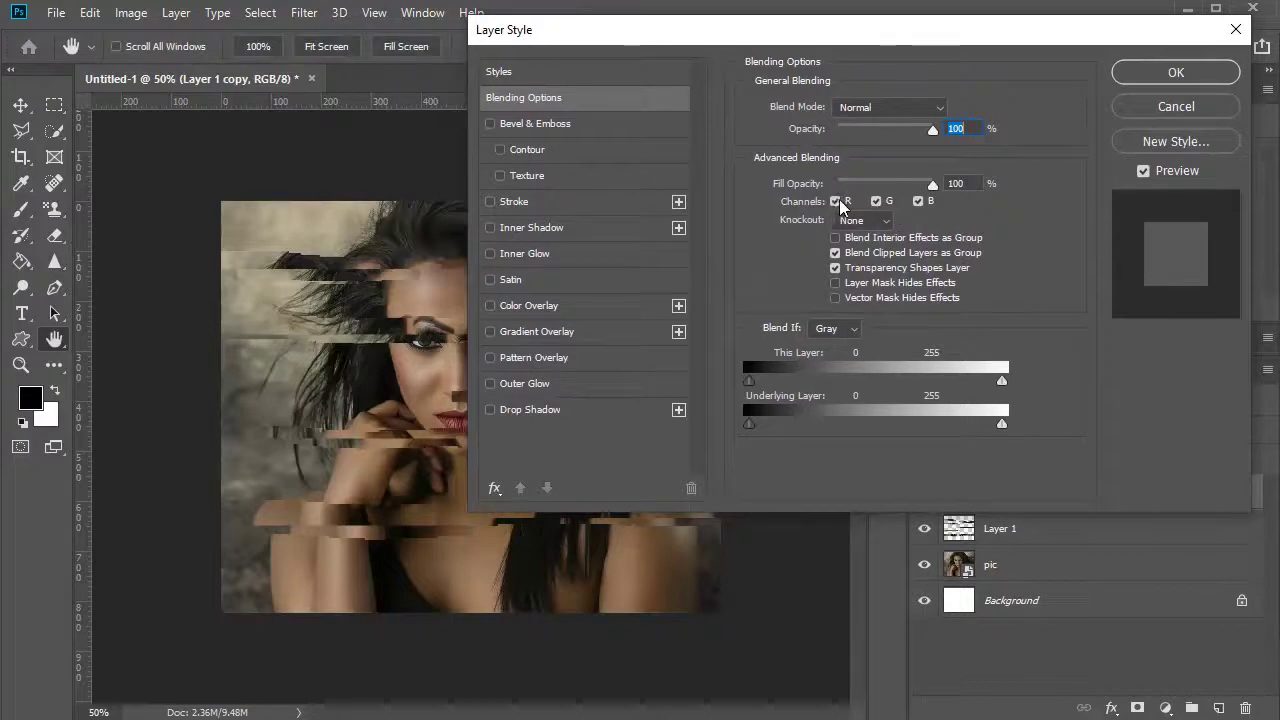
left_click(876, 201)
left_click(916, 201)
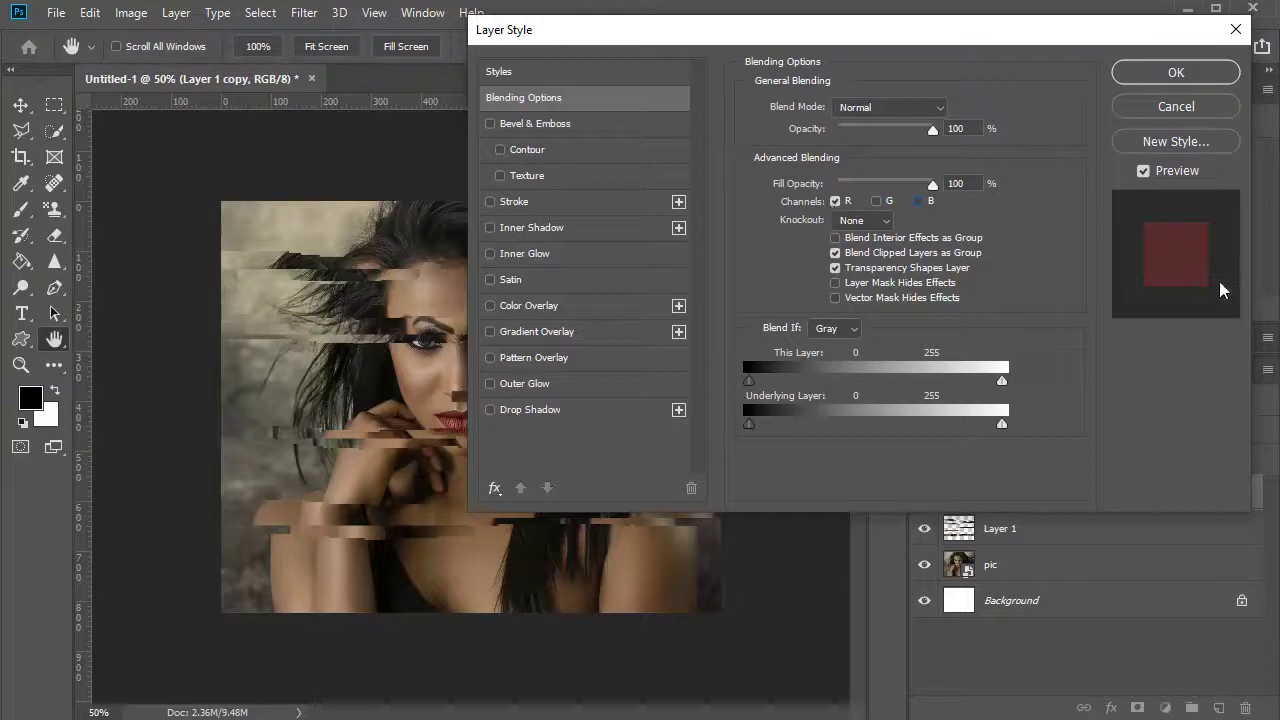
left_click(1172, 75)
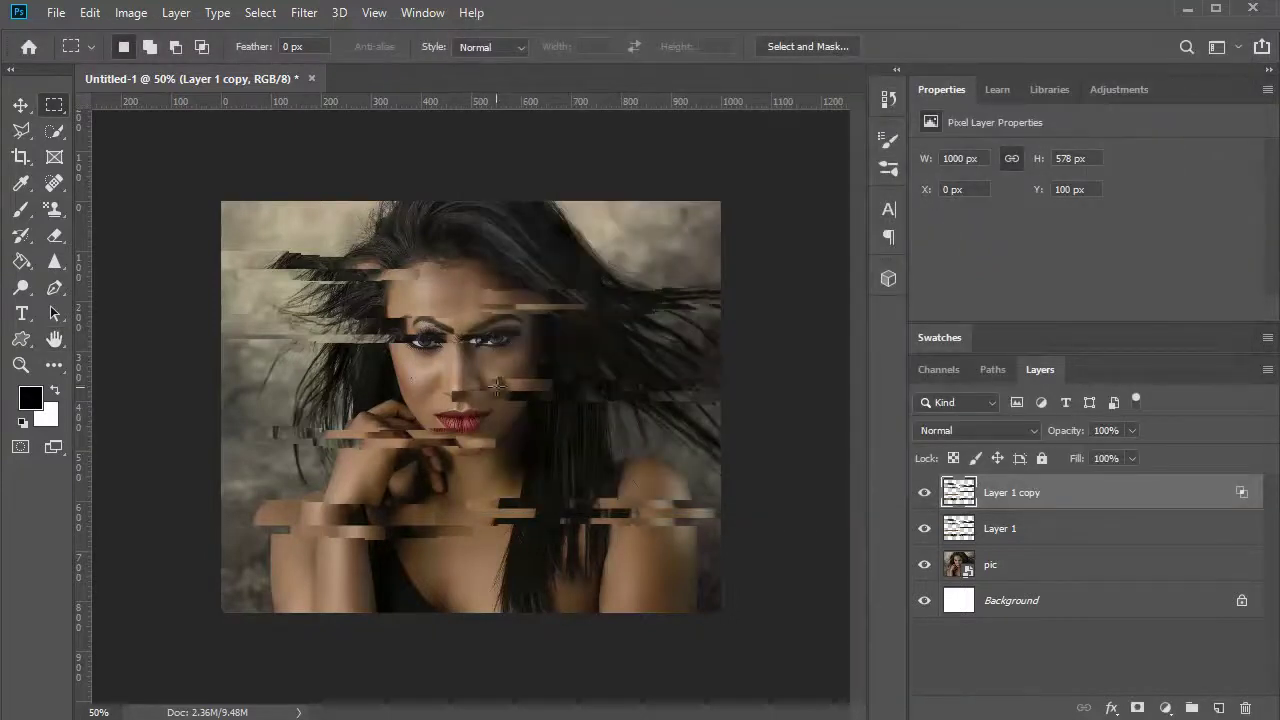
- Nudge Layer 1 copy 20 px right with the Move tool
left_click(19, 110)
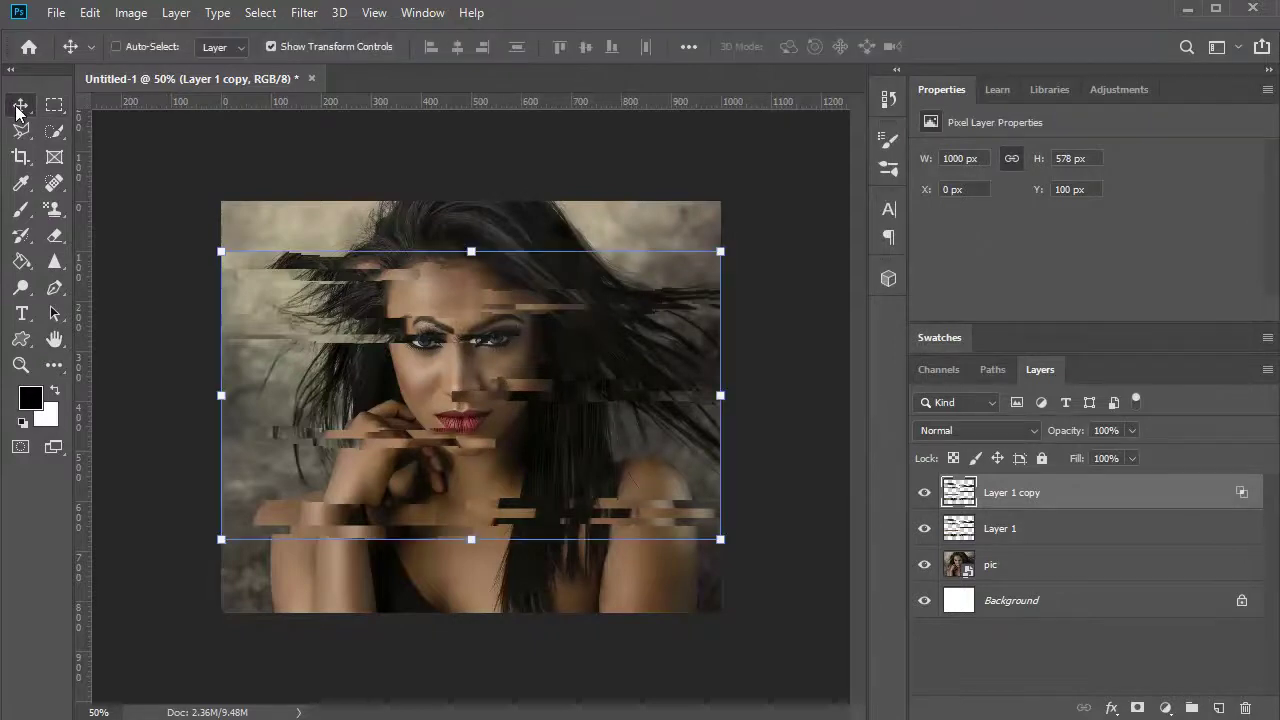
key("shift+Right")
key("shift+Right")
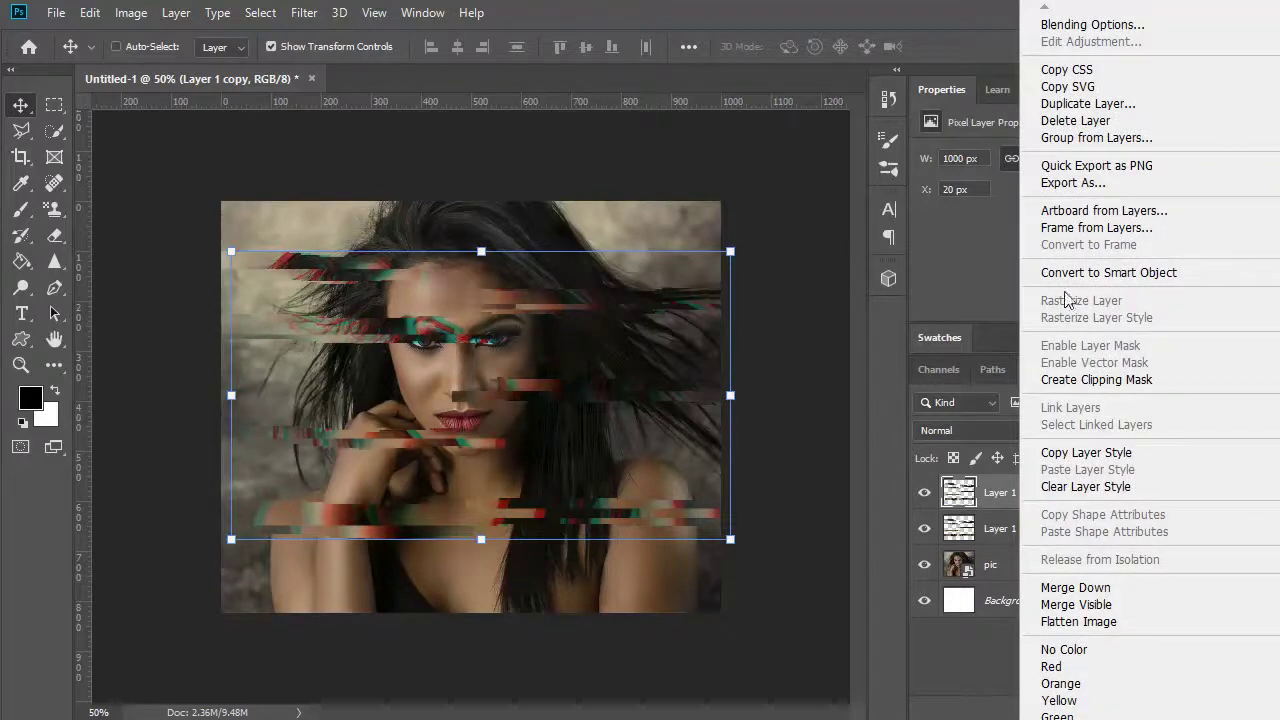
- Create Layer 1 copy 2 blending only the G and B channels, shifted 20 px left
left_click(1090, 108)
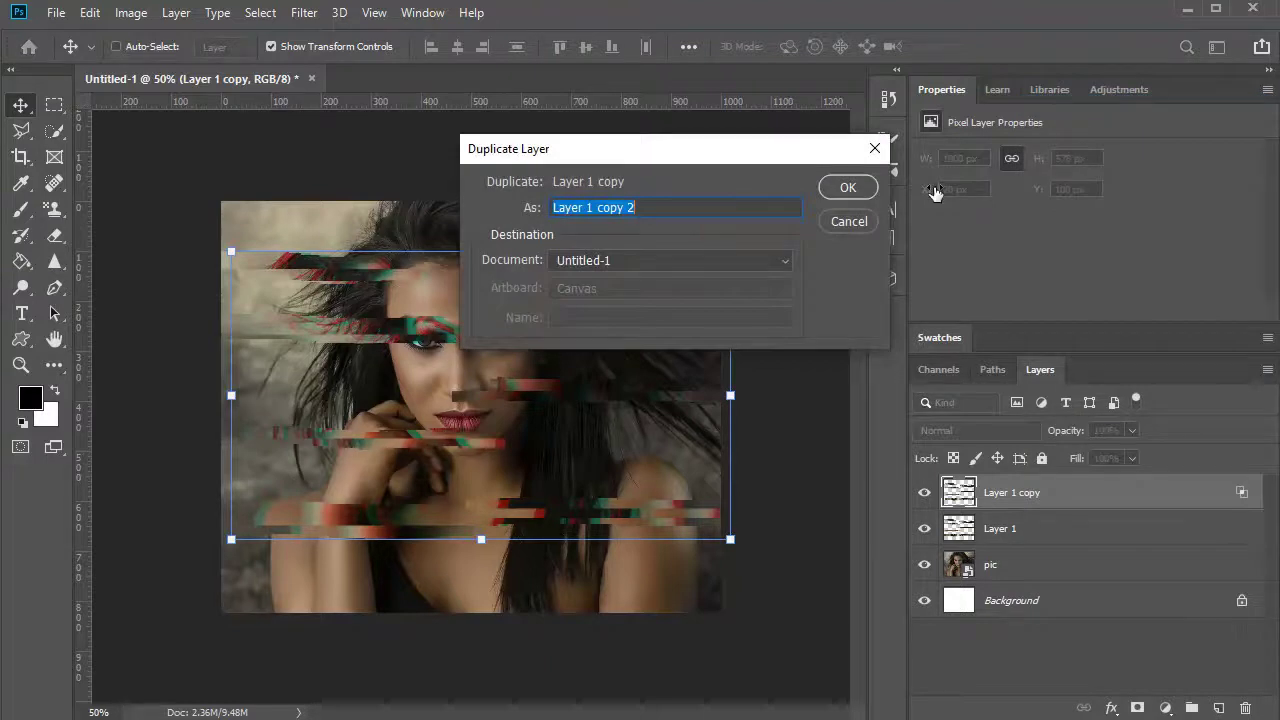
left_click(846, 189)
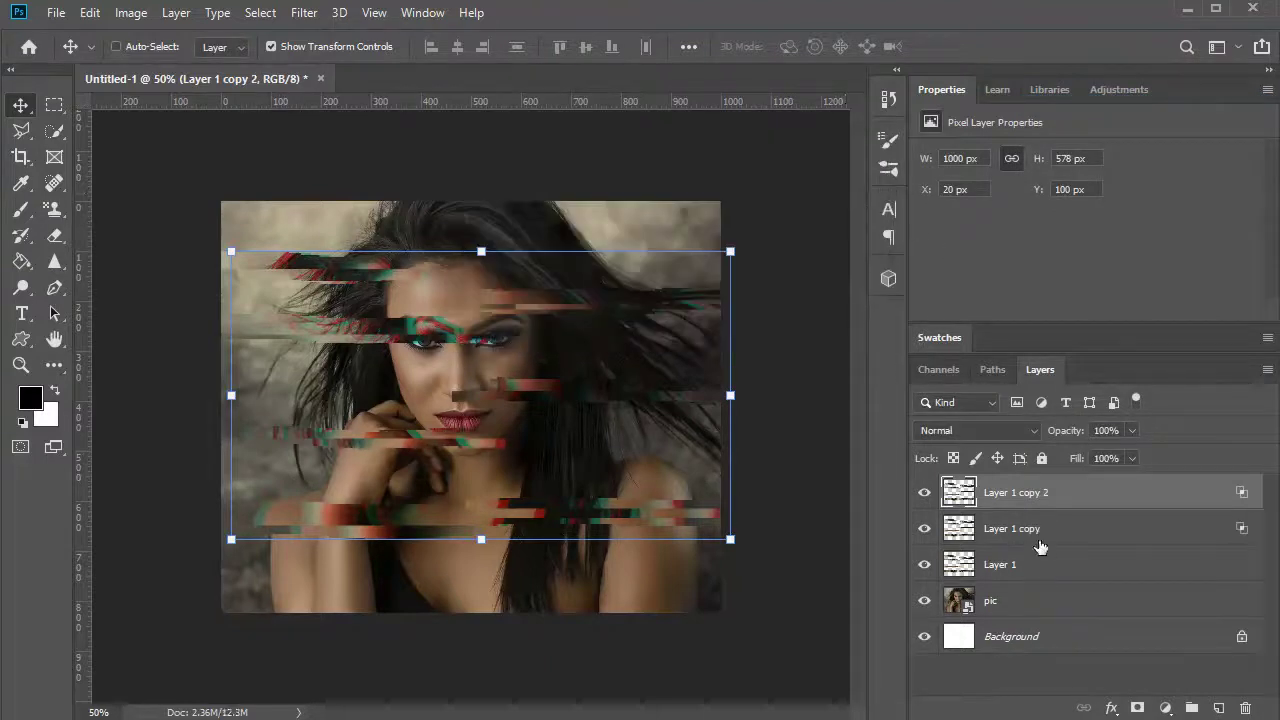
right_click(1028, 500)
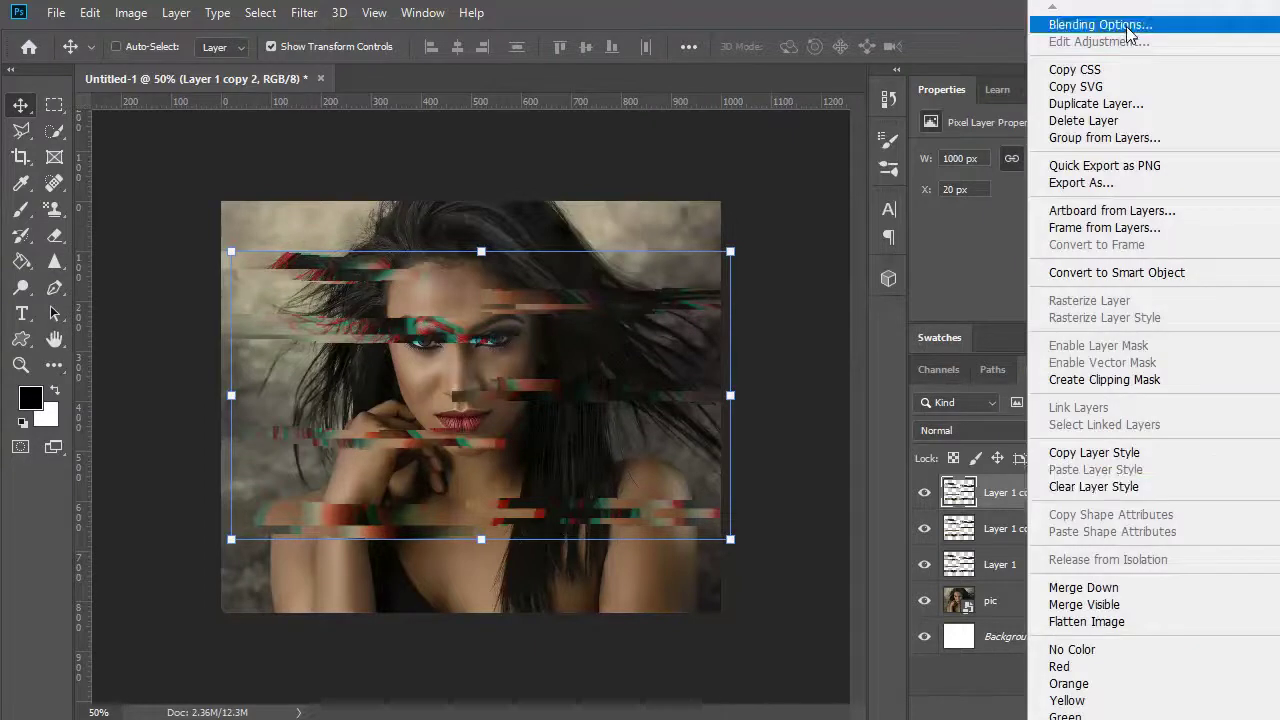
left_click(1100, 12)
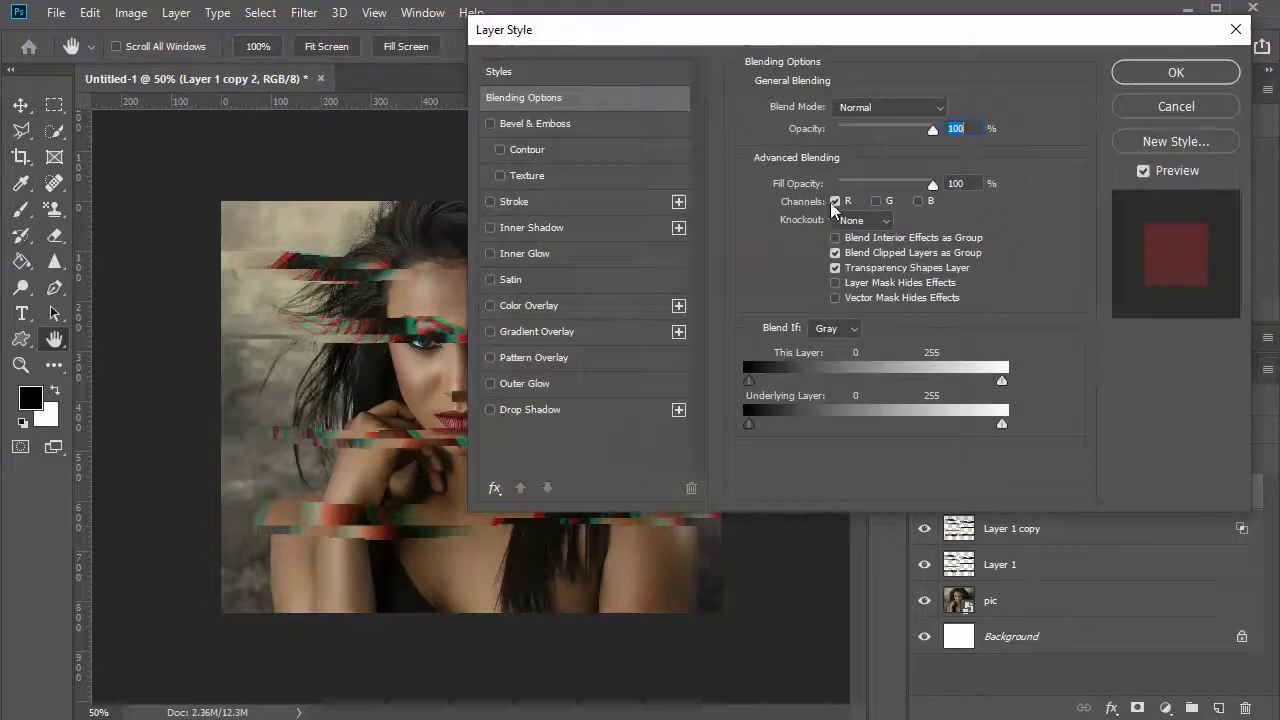
left_click(834, 202)
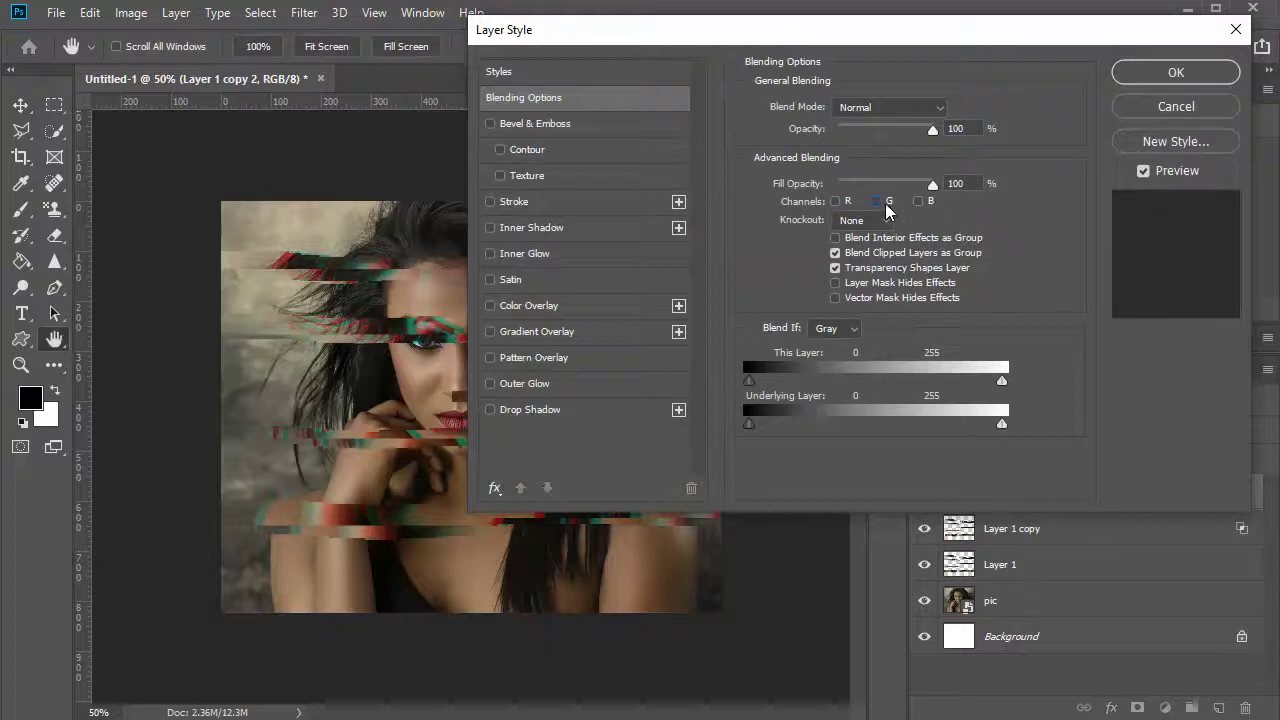
left_click(876, 202)
left_click(918, 202)
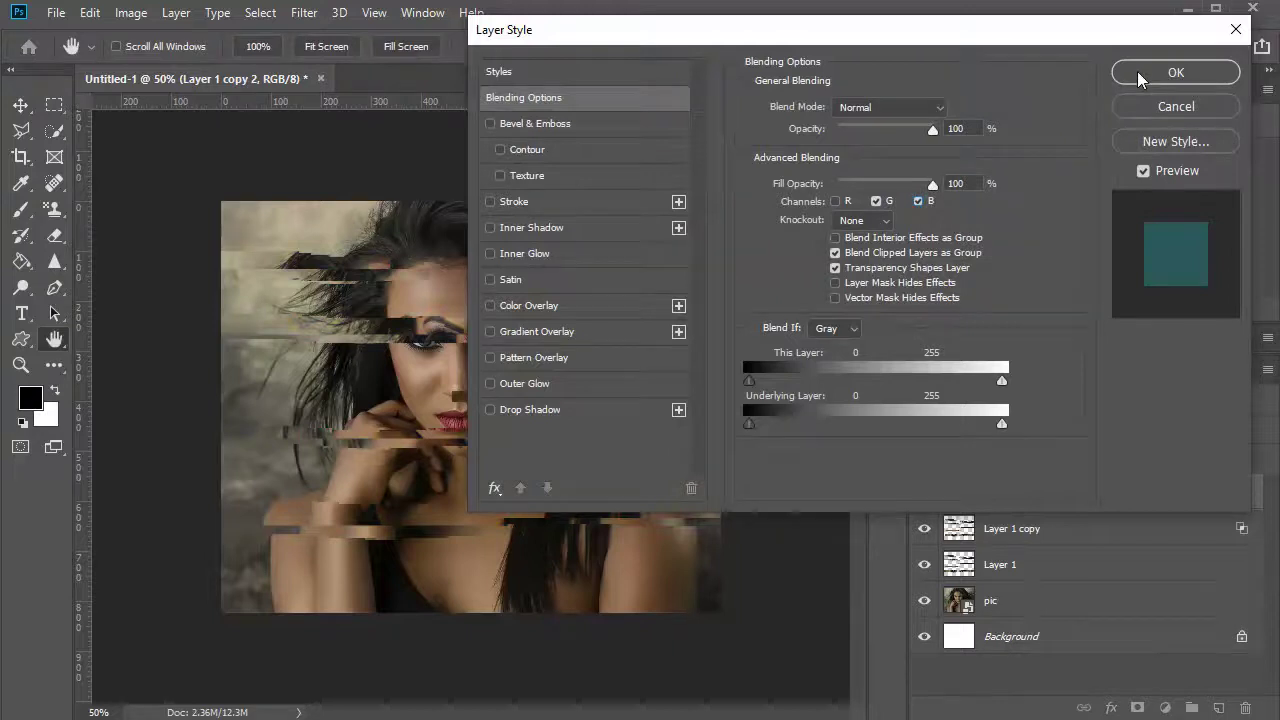
left_click(1137, 73)
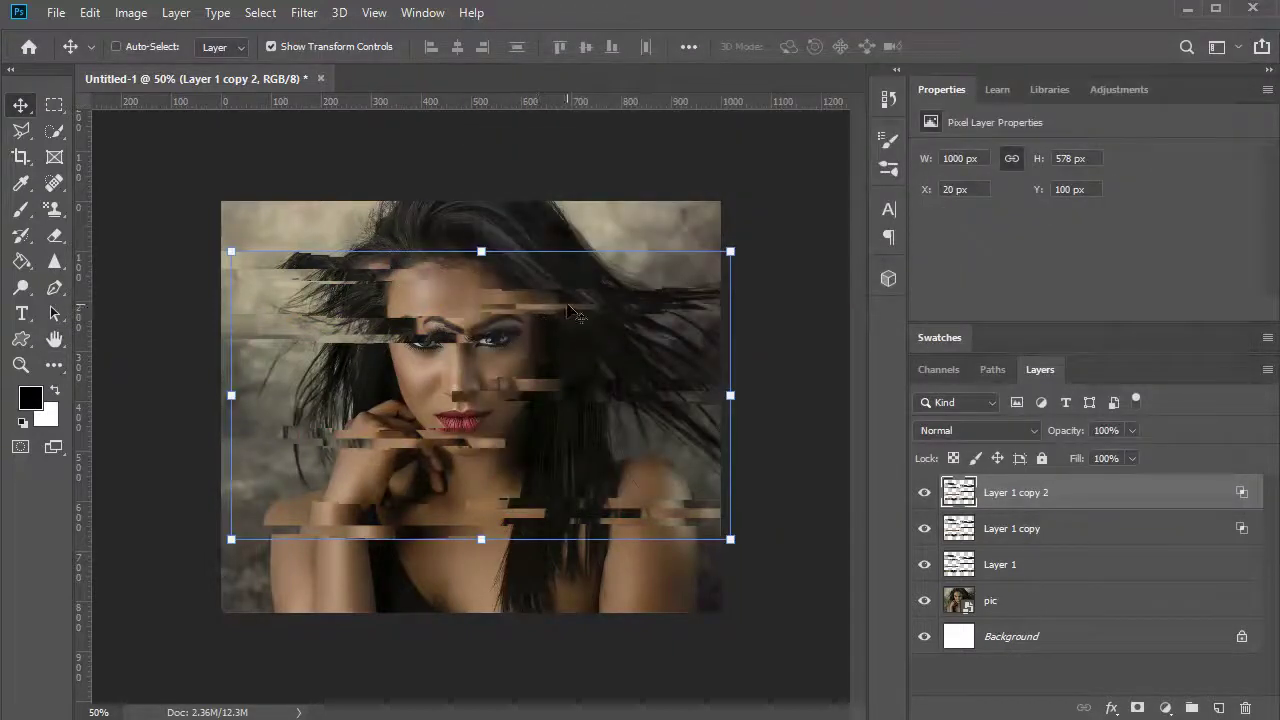
left_click_drag(568, 302, 558, 305)
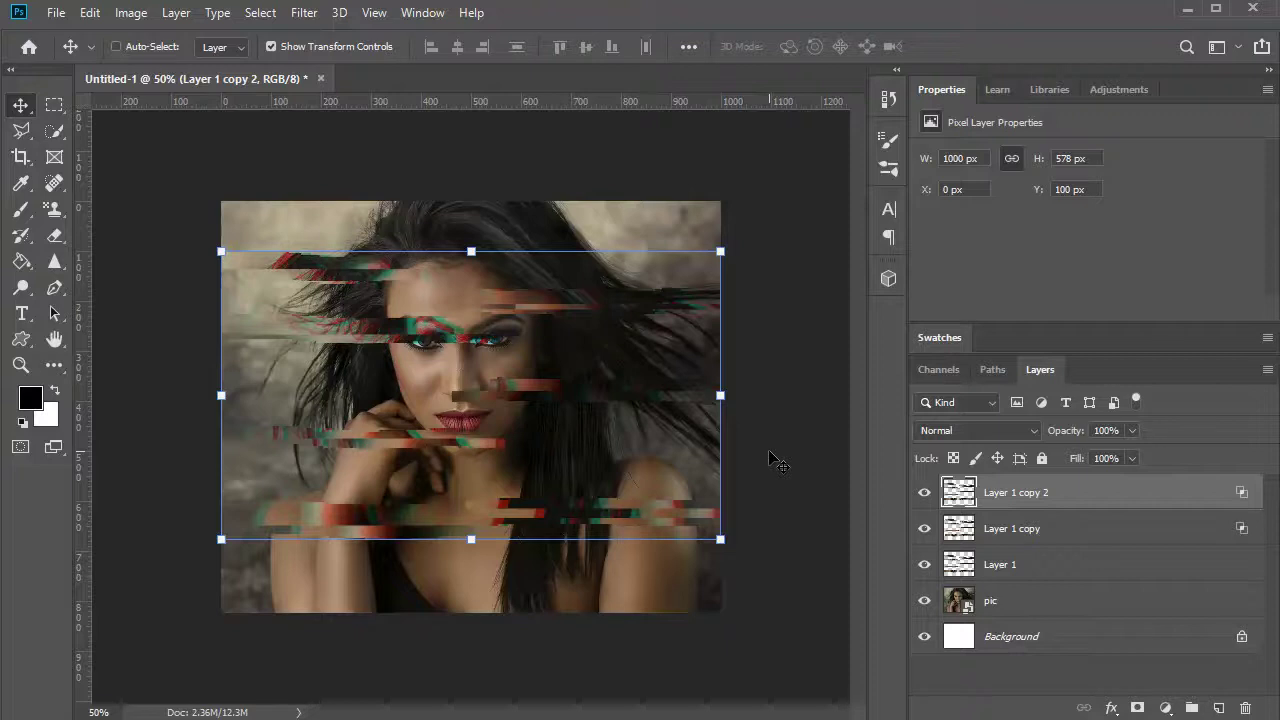
left_click(1054, 608)
- Duplicate the pic layer as pic copy
right_click(1054, 608)
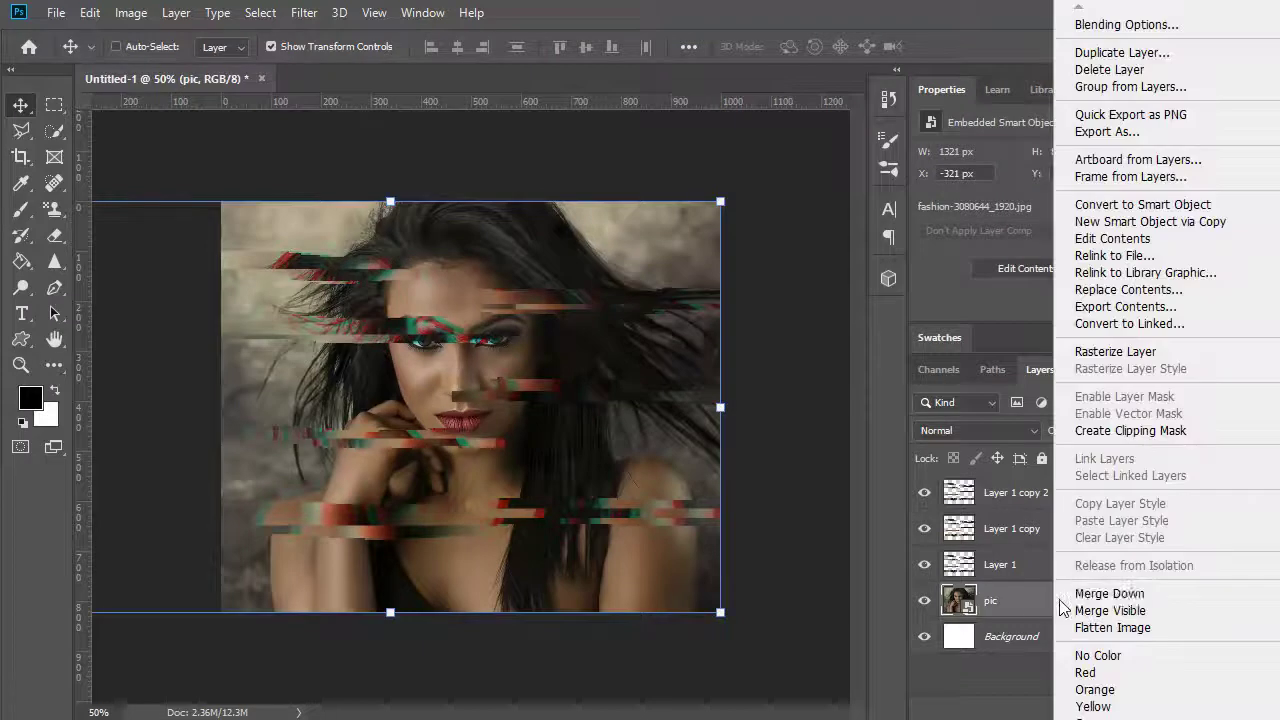
left_click(1115, 62)
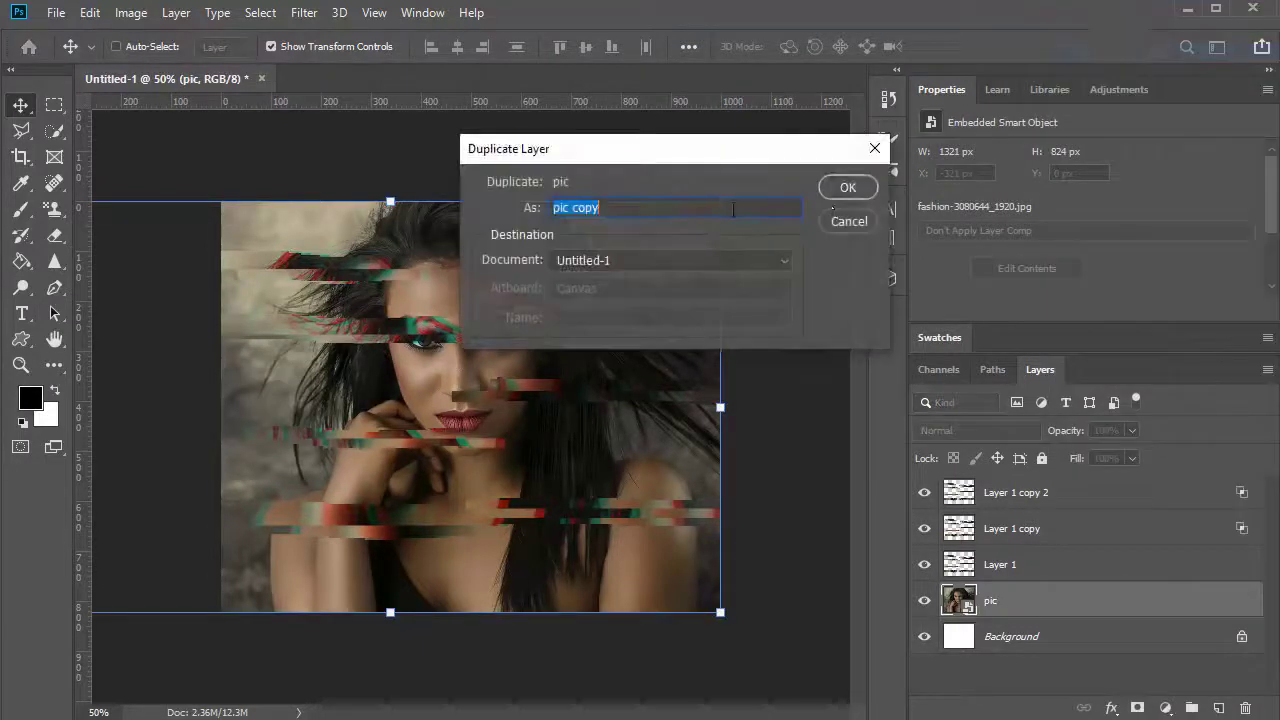
left_click(848, 190)
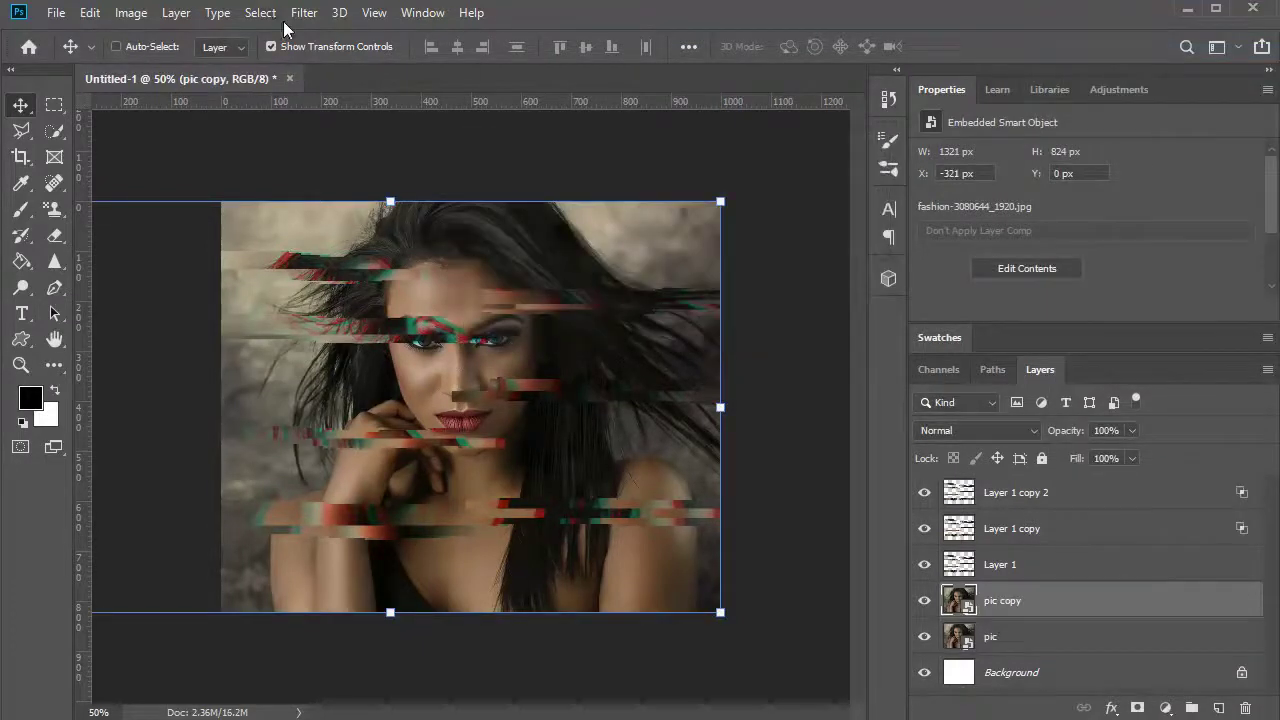
- Limit pic copy to the R channel with Blend If black cutoffs of 92 and 100
right_click(1008, 612)
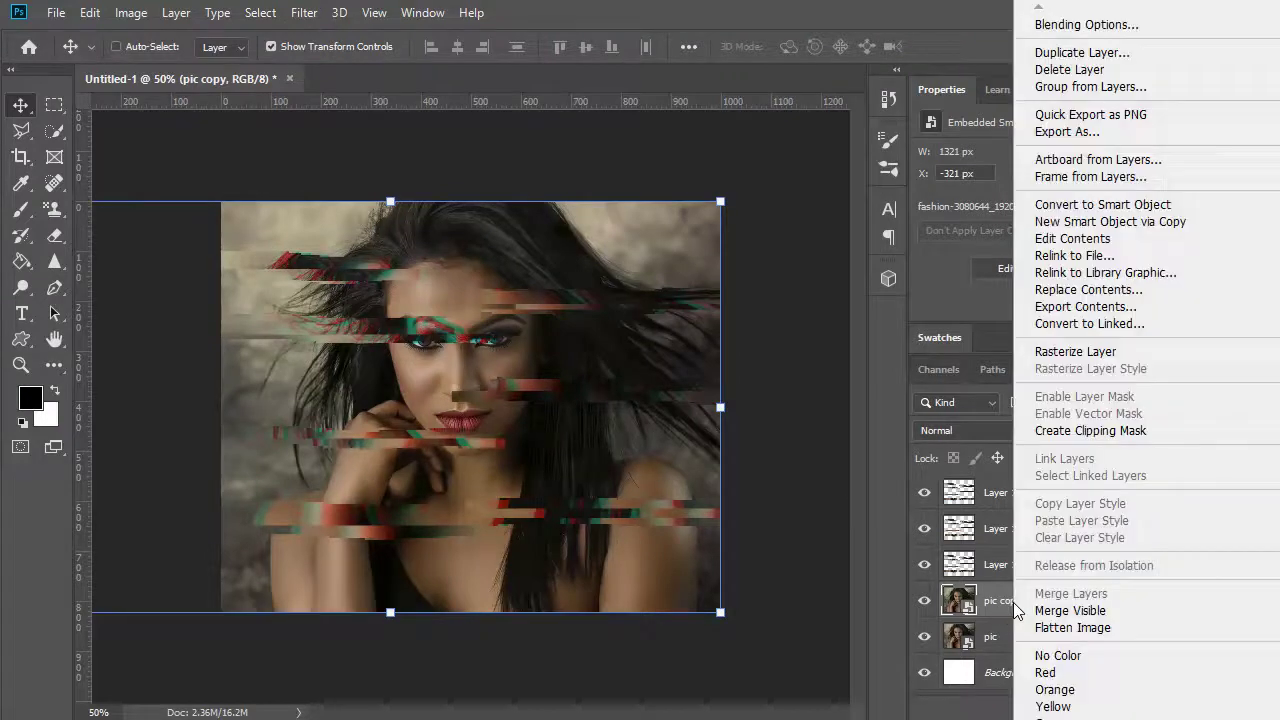
left_click(1102, 25)
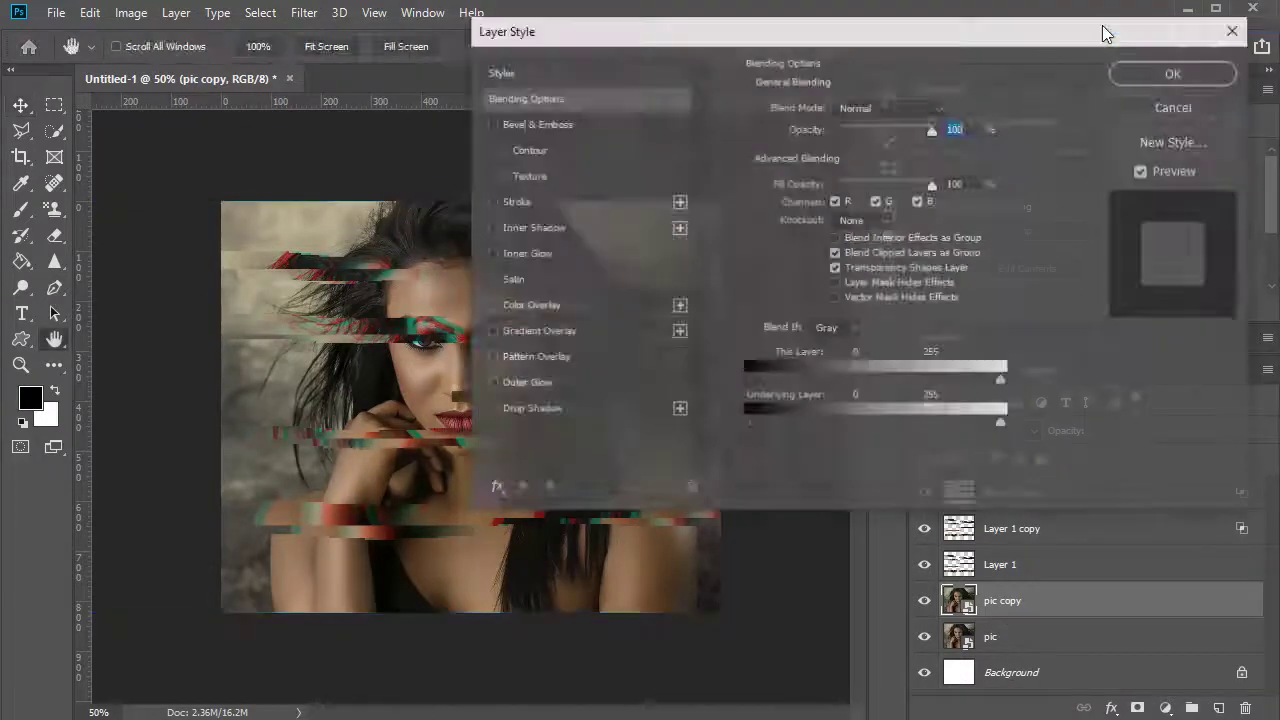
left_click(876, 201)
left_click(918, 201)
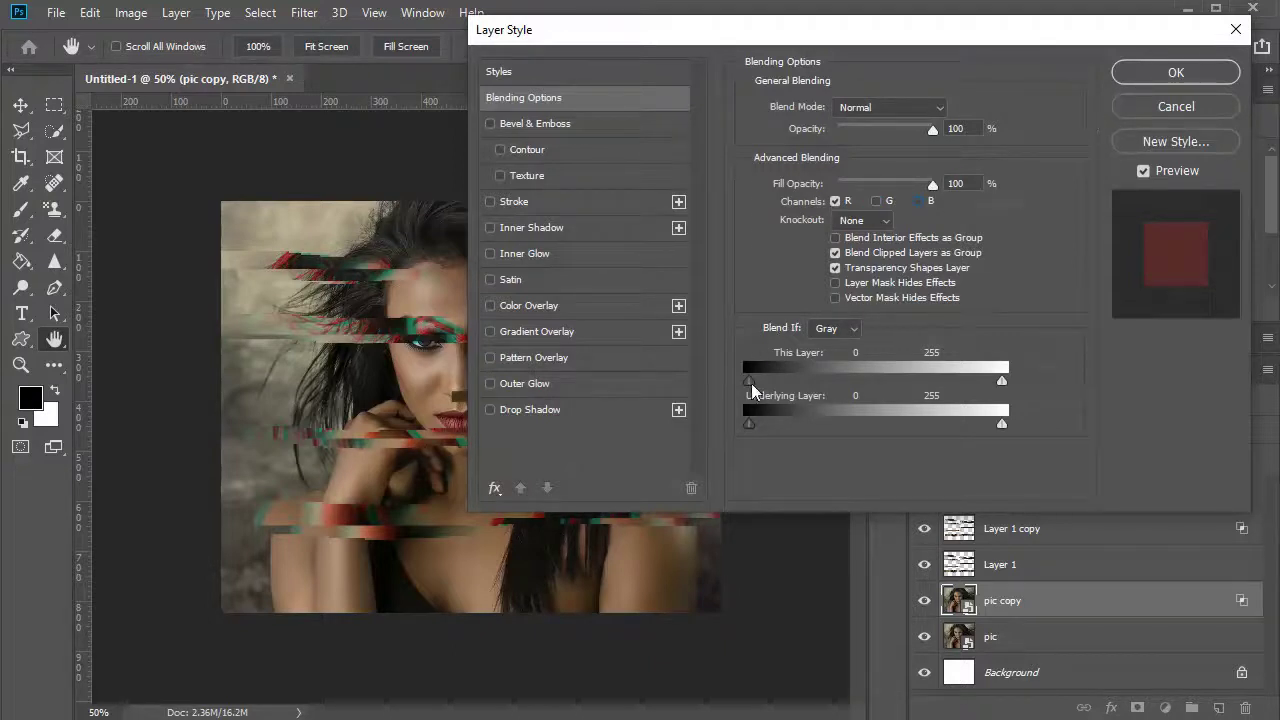
left_click_drag(749, 382, 848, 422)
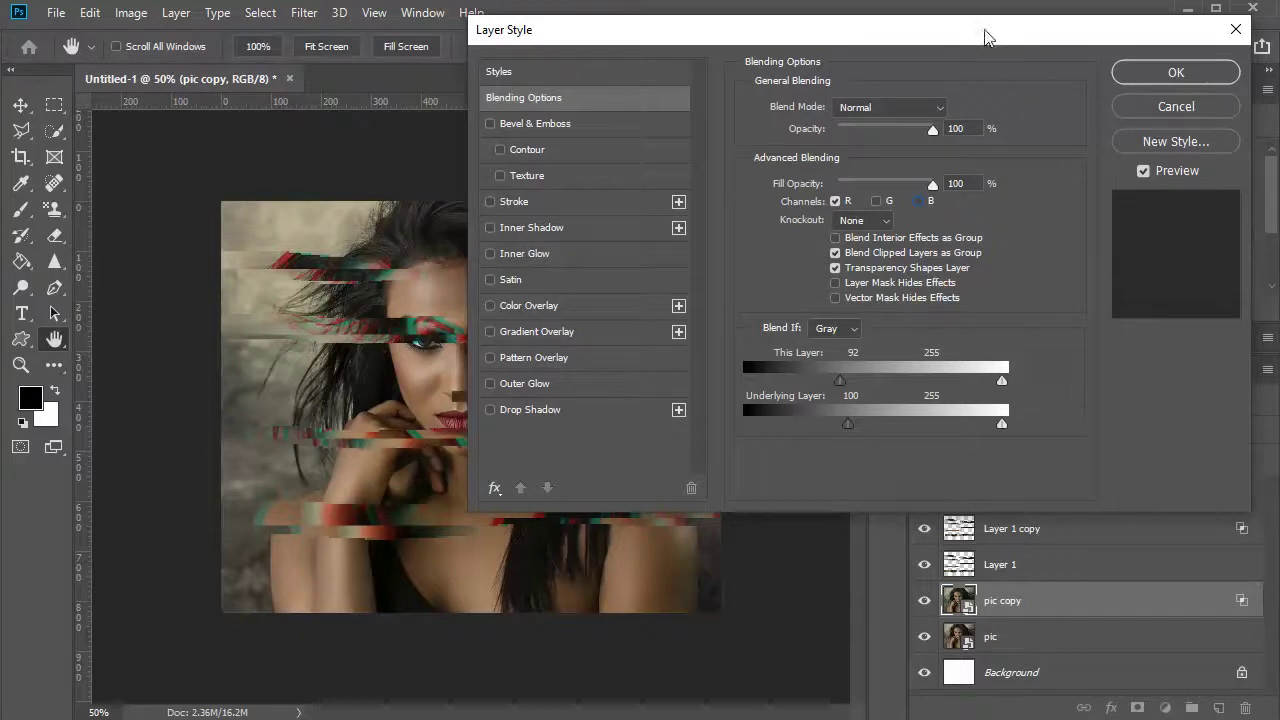
left_click_drag(998, 40, 1031, 78)
left_click(1187, 113)
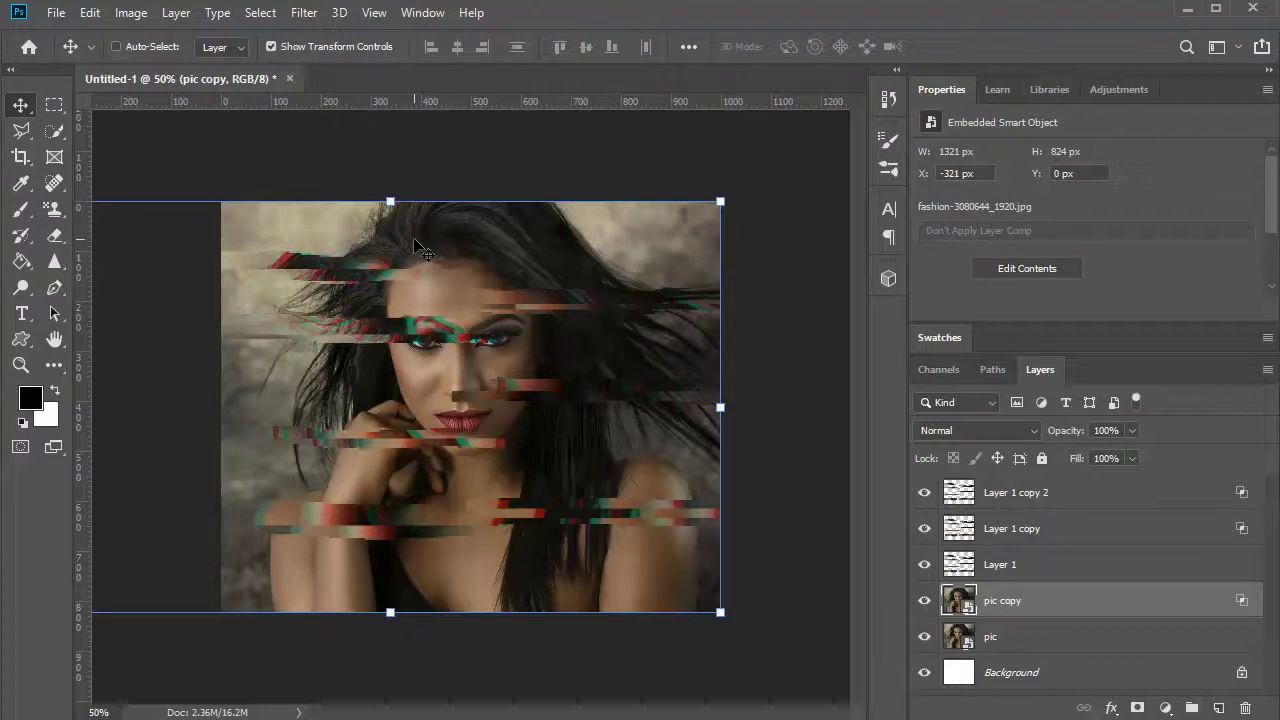
- Nudge pic copy with the arrow keys to X -311 px
key("Right")
key("Right")
key("Right")
key("Right")
key("Right")
key("Right")
key("Right")
key("Right")
key("Right")
key("Right")
key("Right")
key("Right")
key("Right")
key("Right")
key("Right")
key("Right")
key("Right")
key("Right")
key("Right")
key("Right")
key("Right")
key("Right")
key("Left")
key("Left")
key("Left")
key("Left")
key("Left")
key("Left")
key("Left")
key("Left")
key("Left")
key("Left")
key("Left")
key("Left")
key("Left")
key("Left")
key("Left")
key("Left")
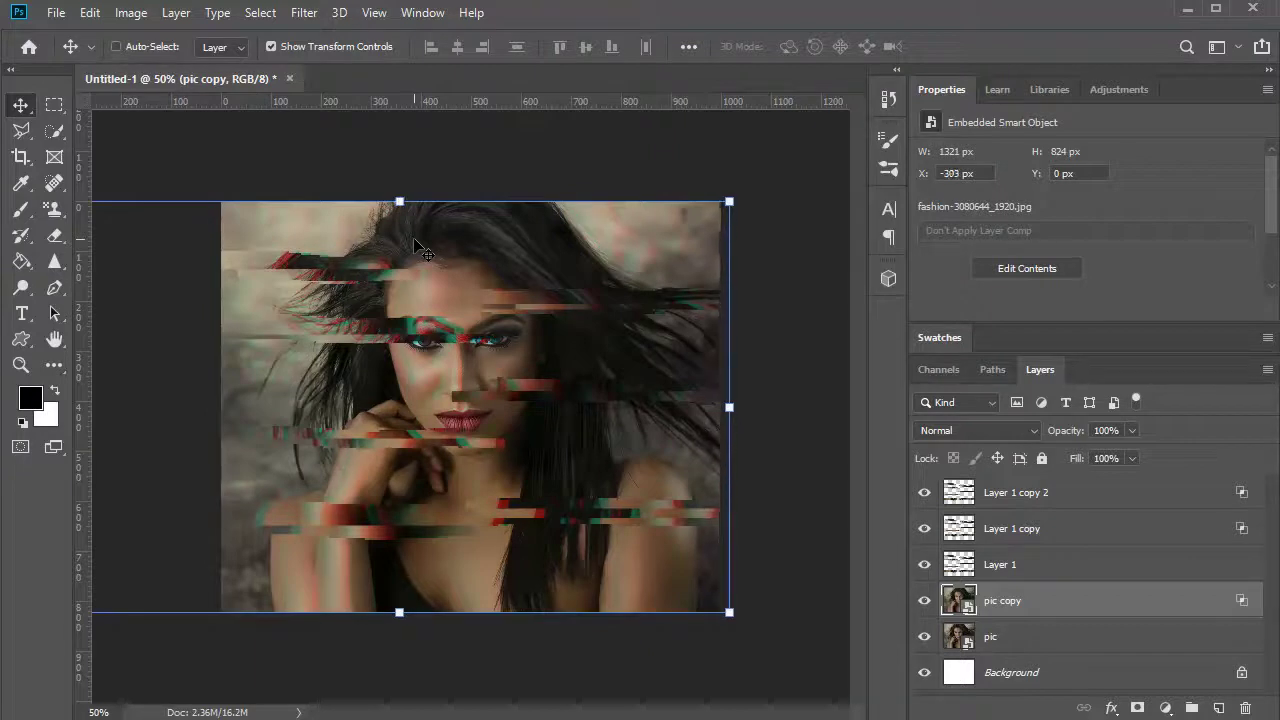
key("Right")
key("Right")
key("Right")
key("Right")
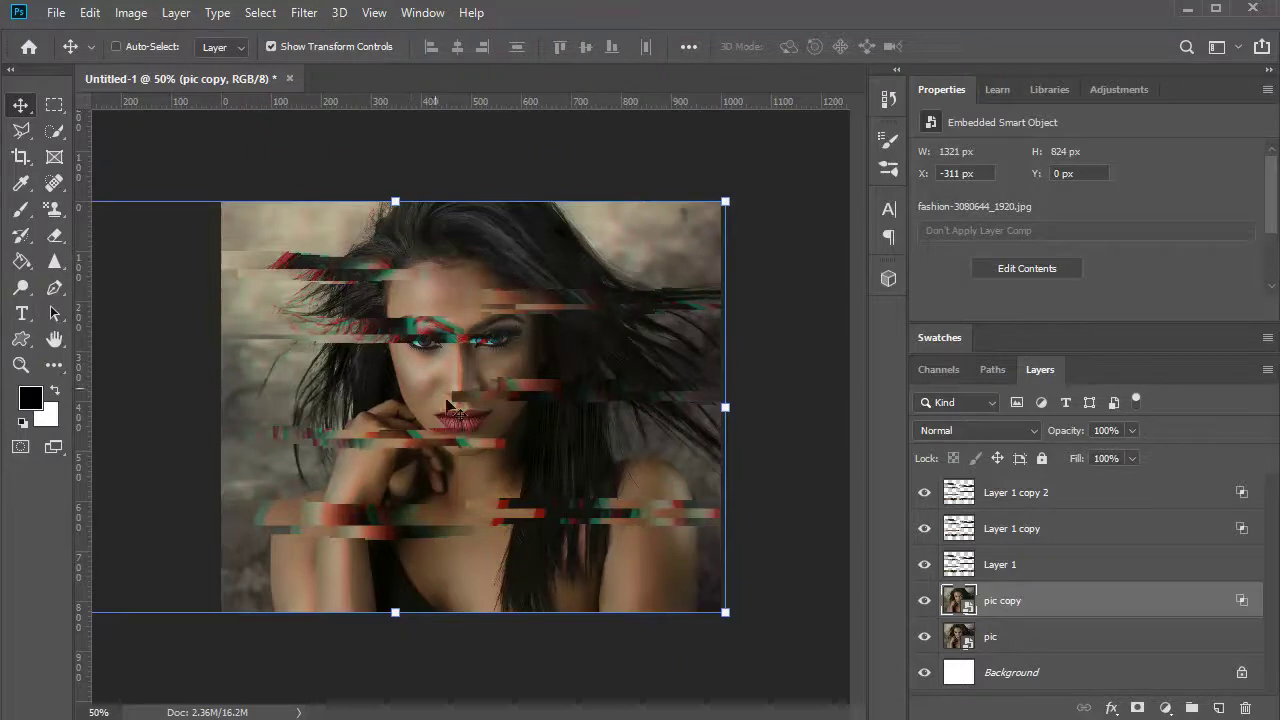
right_click(1000, 605)
left_click(1236, 612)
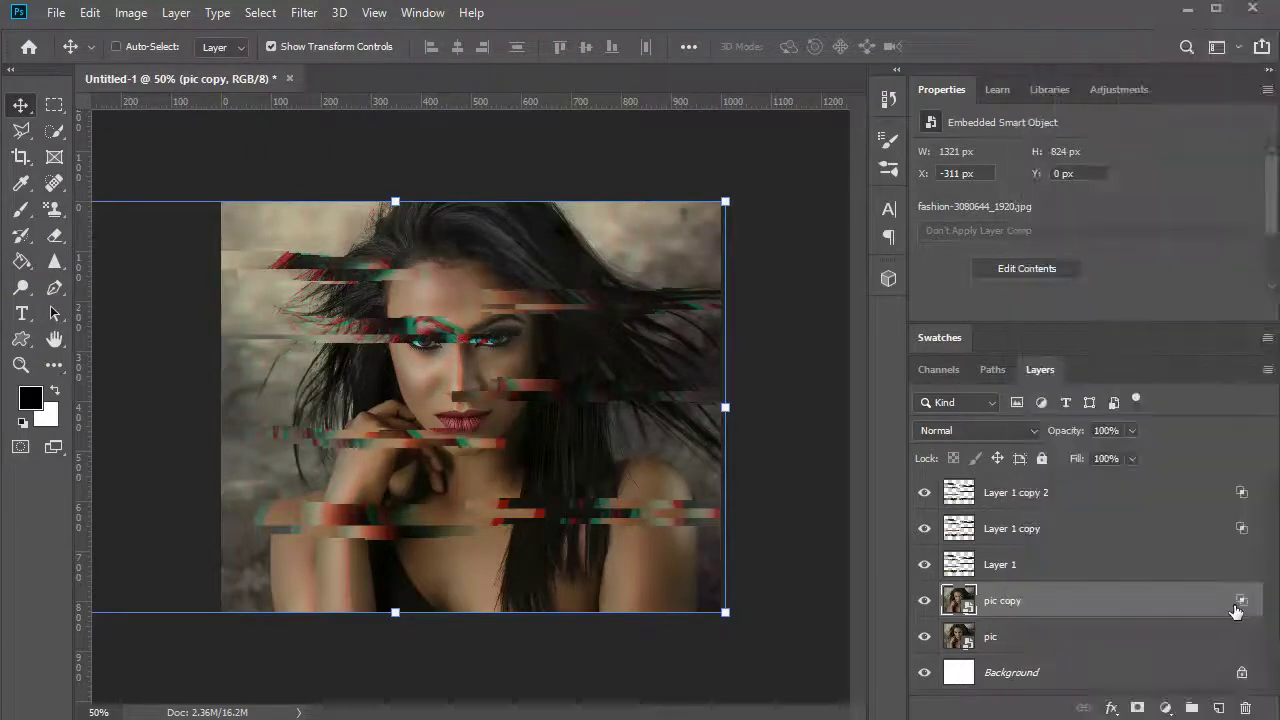
- Set pic copy's Blend If to This Layer 16–180 and Underlying Layer 86–232
double_click(1242, 608)
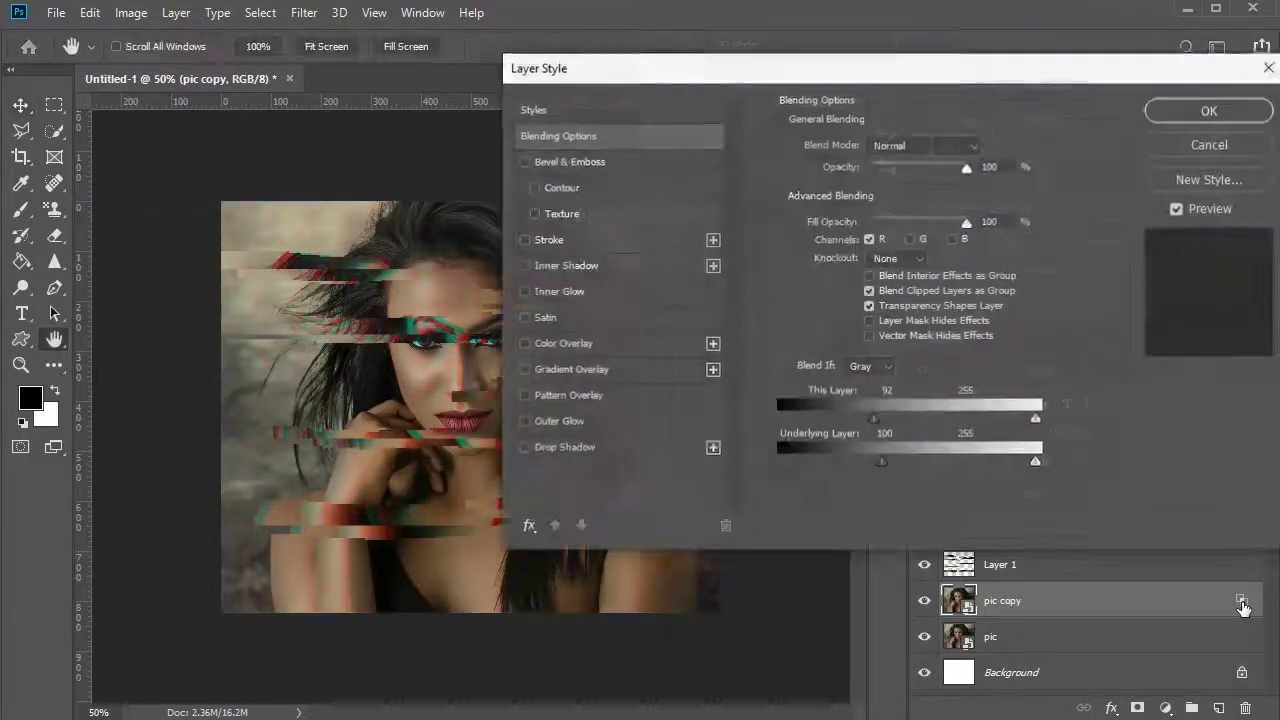
left_click_drag(693, 118, 1022, 91)
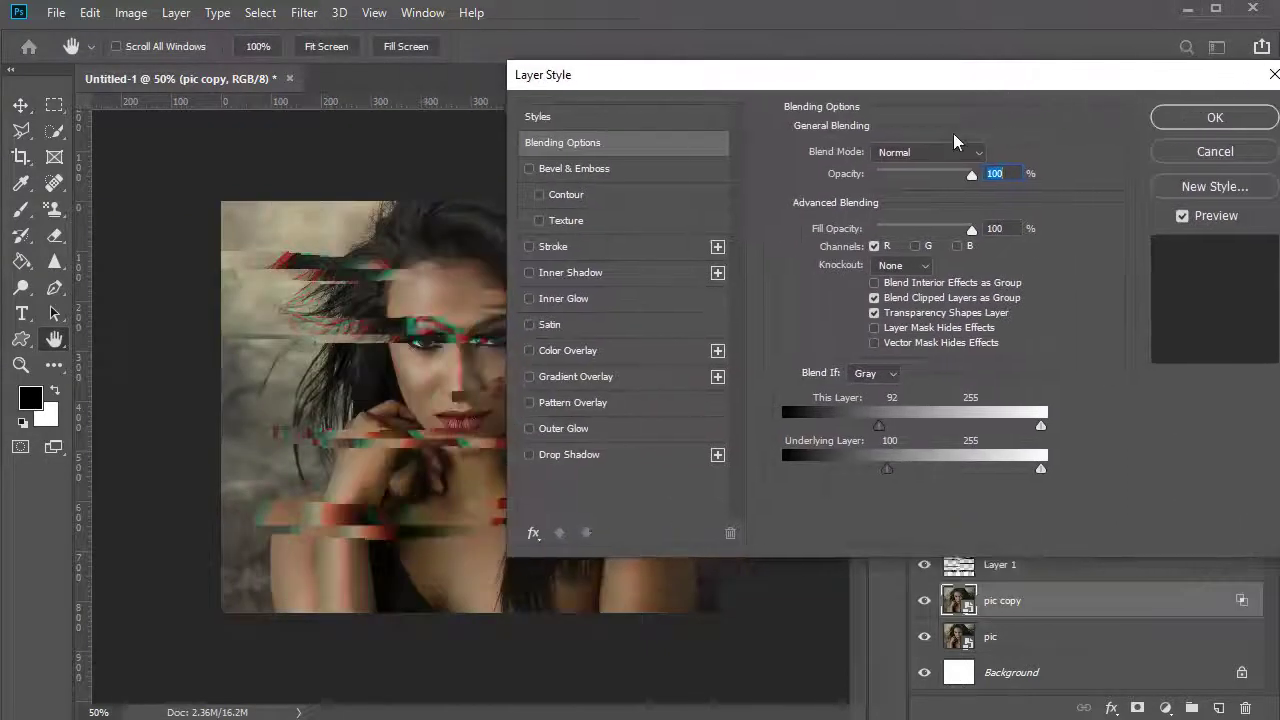
left_click_drag(879, 425, 804, 430)
mouse_move(887, 469)
left_mouse_down()
mouse_move(852, 476)
mouse_move(903, 476)
mouse_move(872, 476)
left_mouse_up()
left_click_drag(1040, 426, 999, 426)
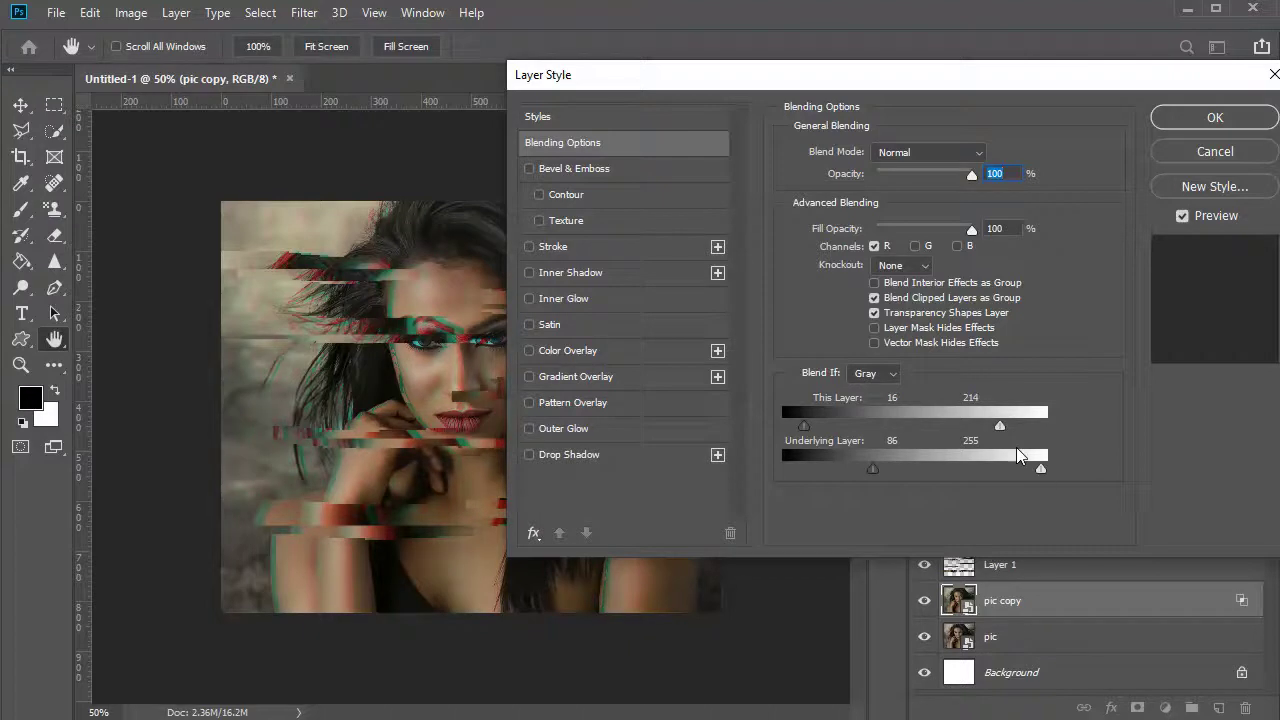
left_click_drag(1040, 469, 1018, 469)
left_click_drag(999, 426, 967, 428)
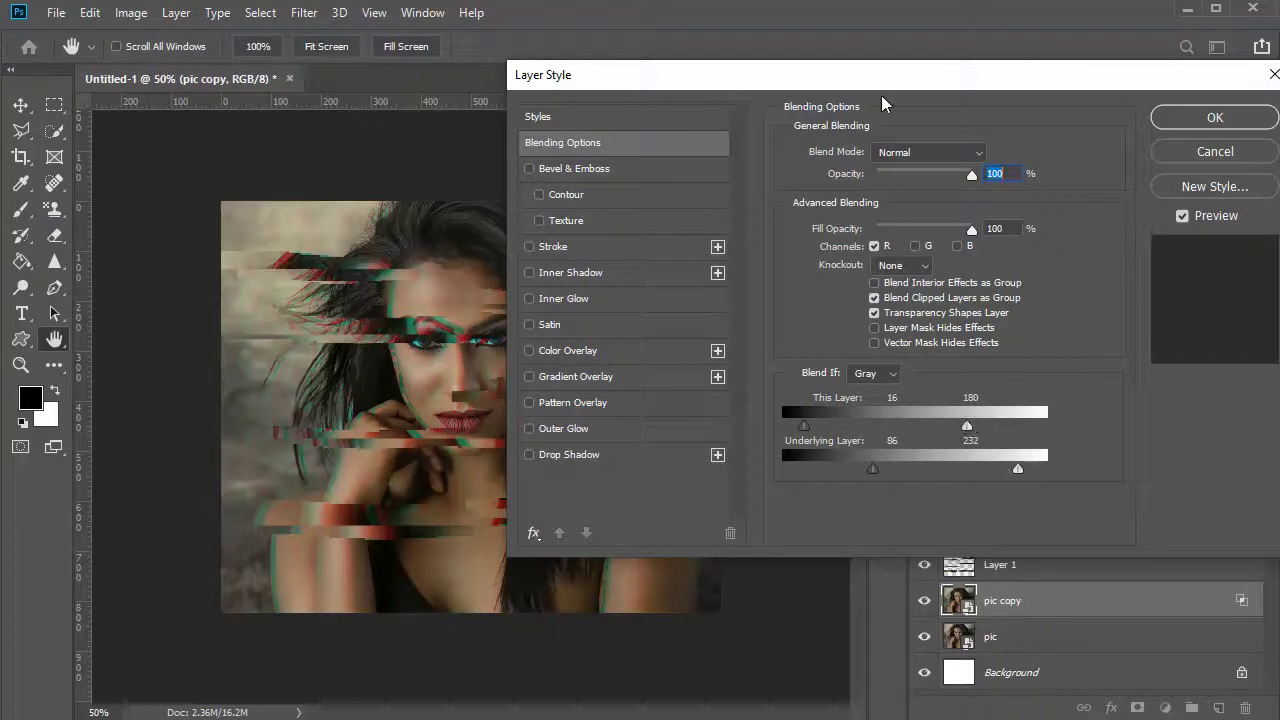
left_click(1212, 117)
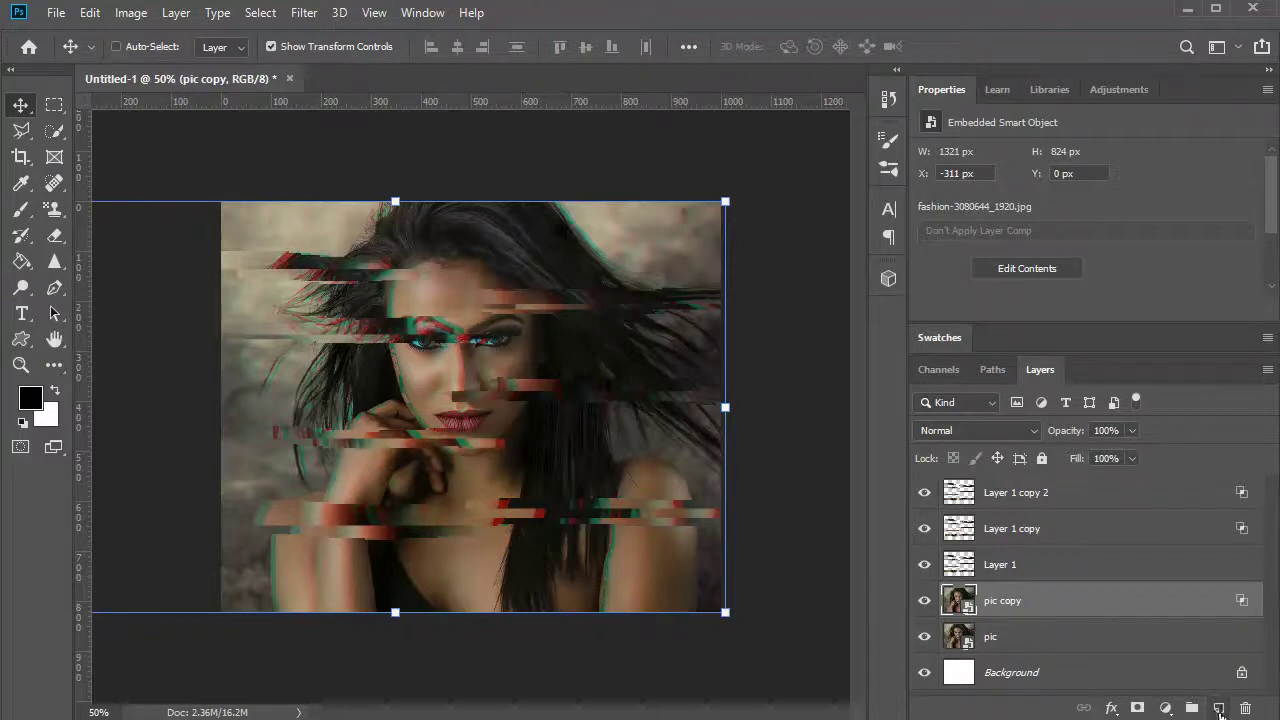
- Add a new empty Layer 2 at the top of the layer stack
key("alt+period")
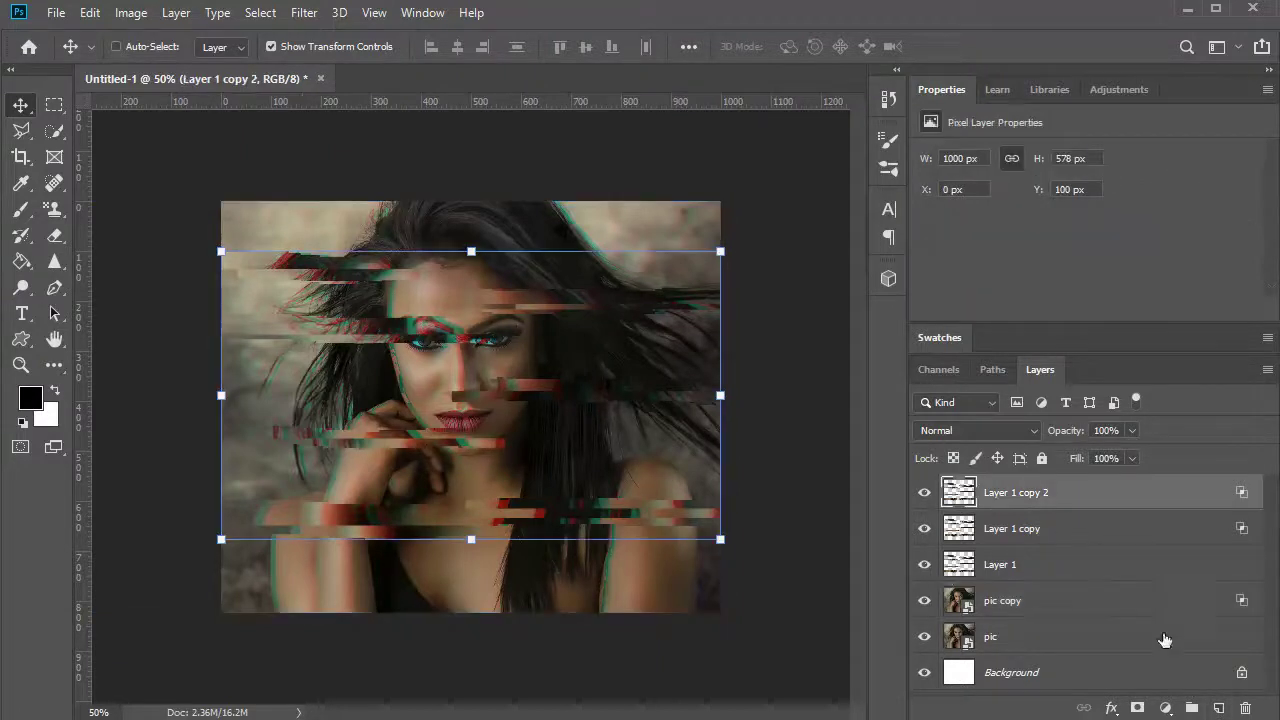
left_click(1219, 708)
left_click(302, 13)
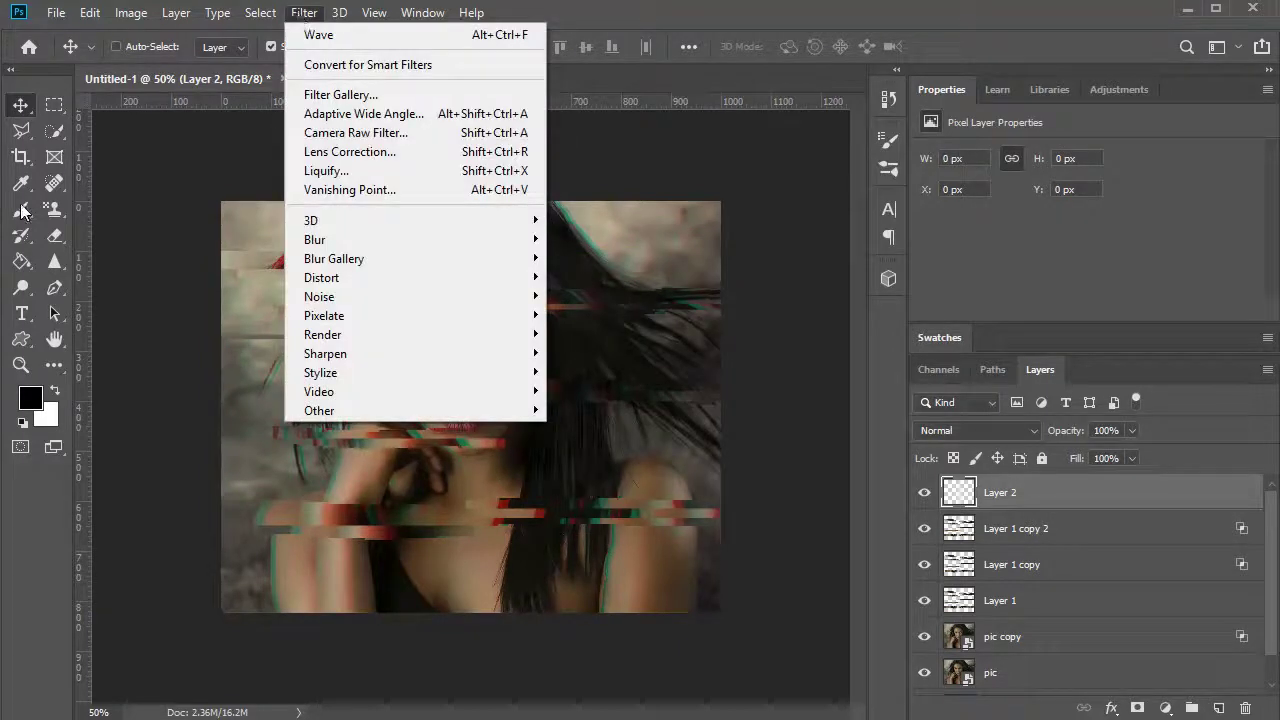
- Fill Layer 2 with pure white, then reset colours to default black and white
left_click(30, 398)
left_click_drag(734, 434, 658, 230)
left_click(1186, 292)
key("g")
left_click(279, 233)
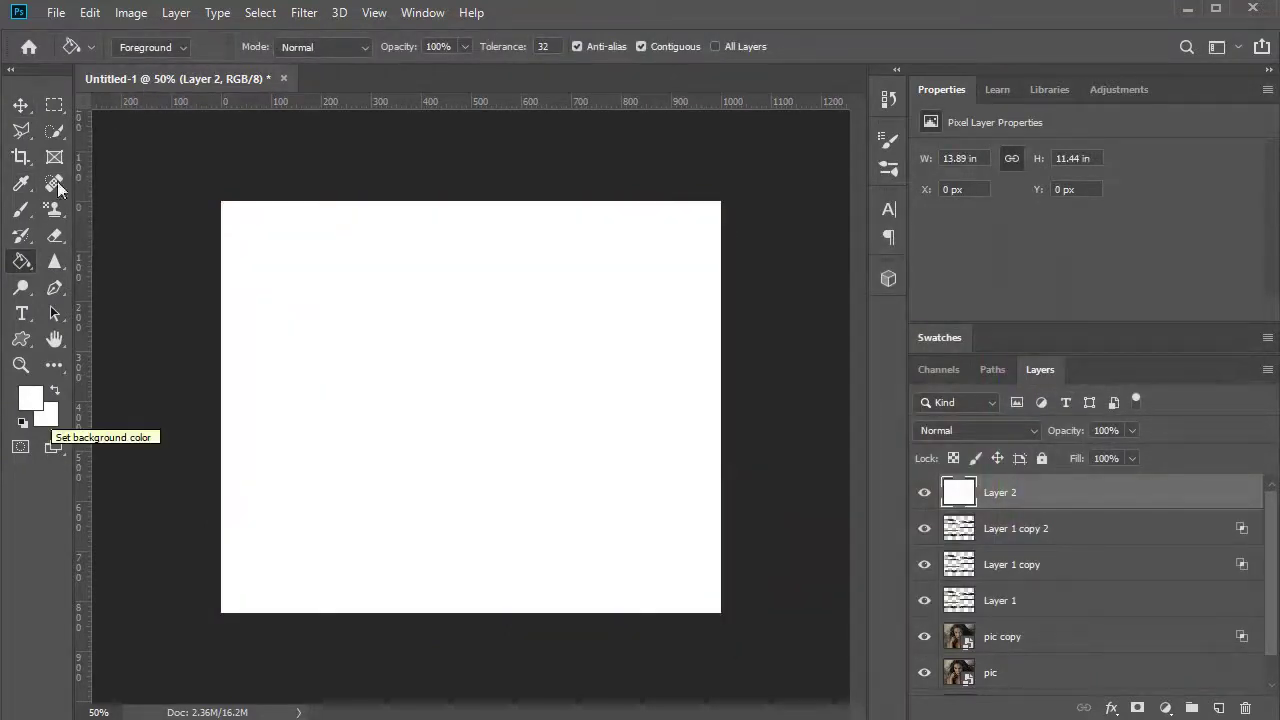
left_click(22, 423)
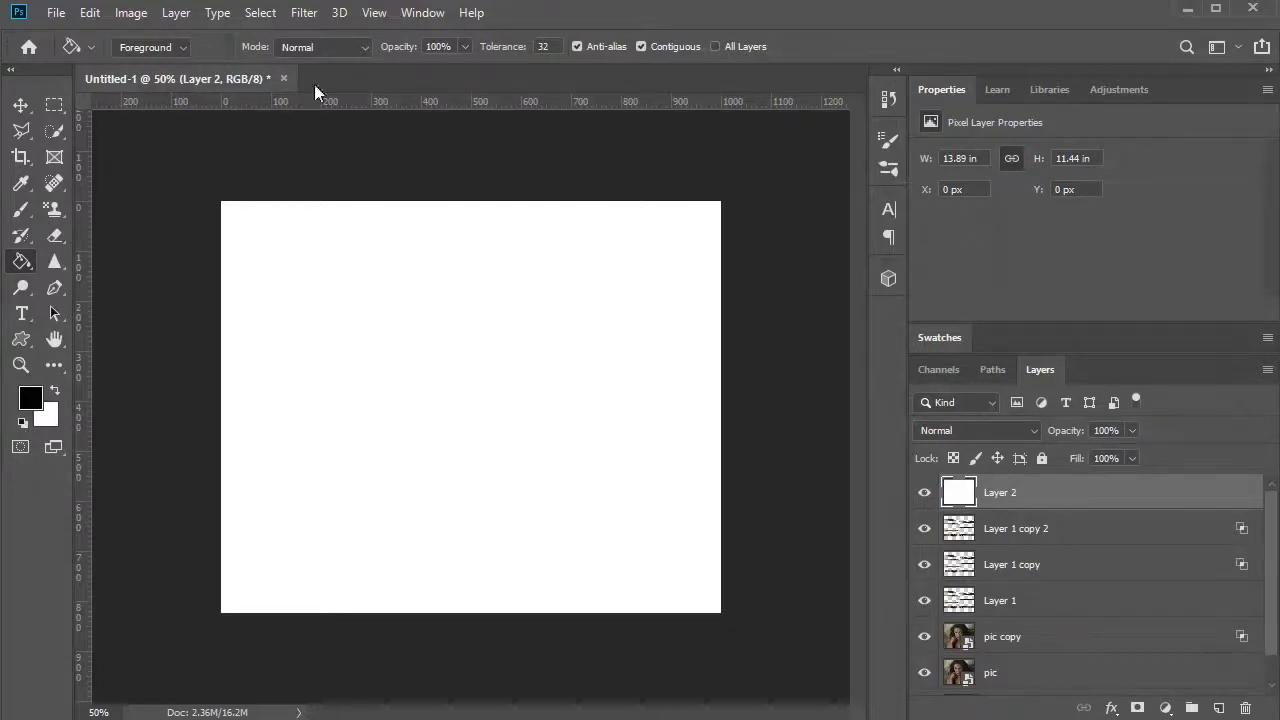
left_click(303, 13)
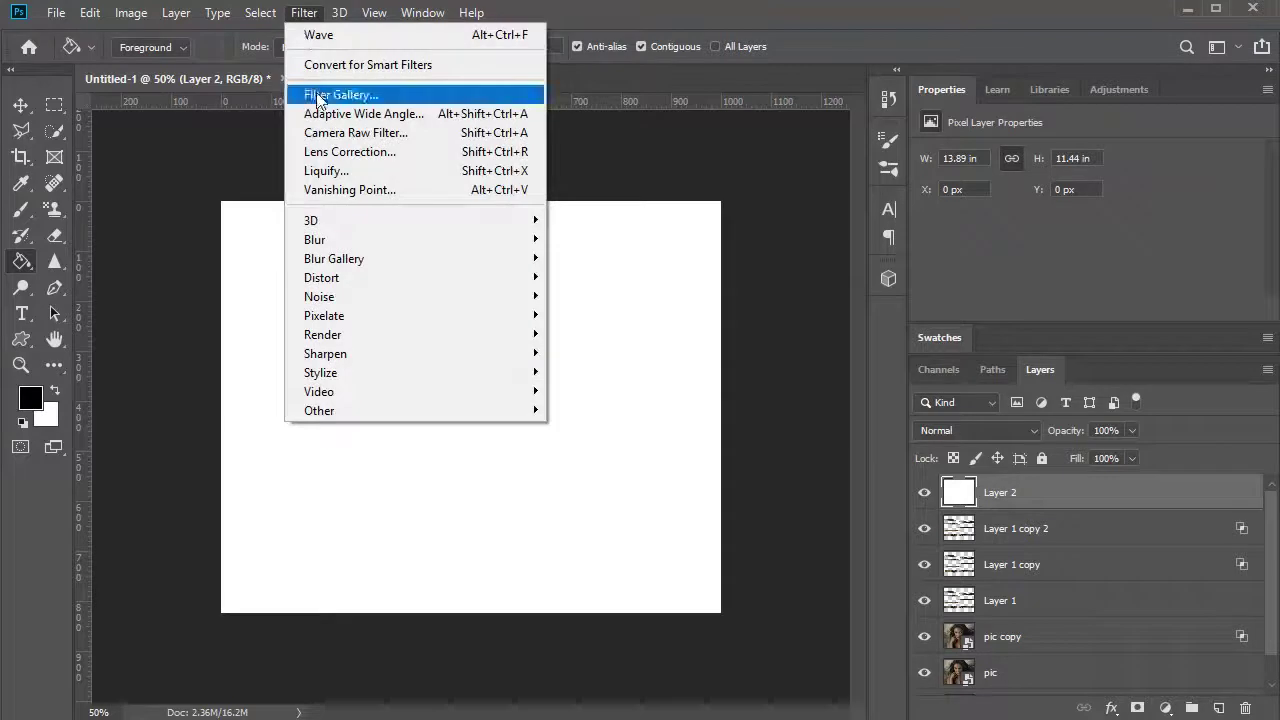
- Apply Sketch > Halftone Pattern to Layer 2 with Line type, Size 2, Contrast 12
left_click(314, 94)
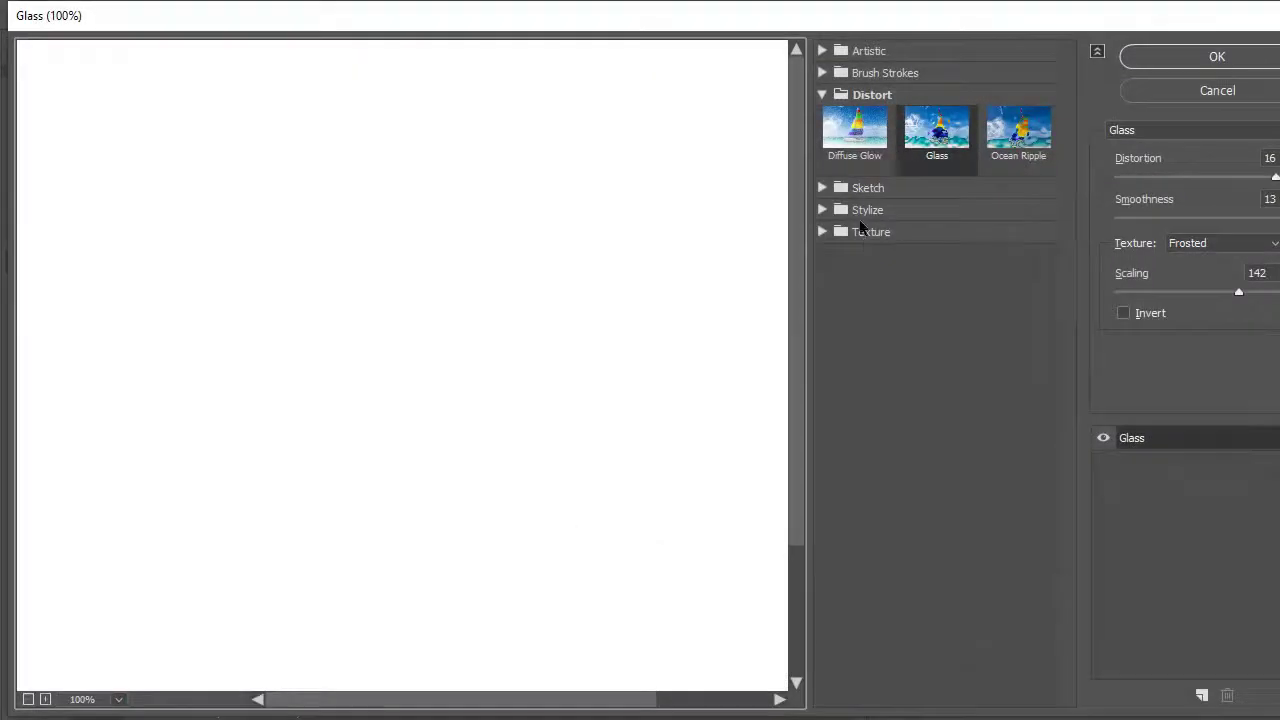
left_click(837, 190)
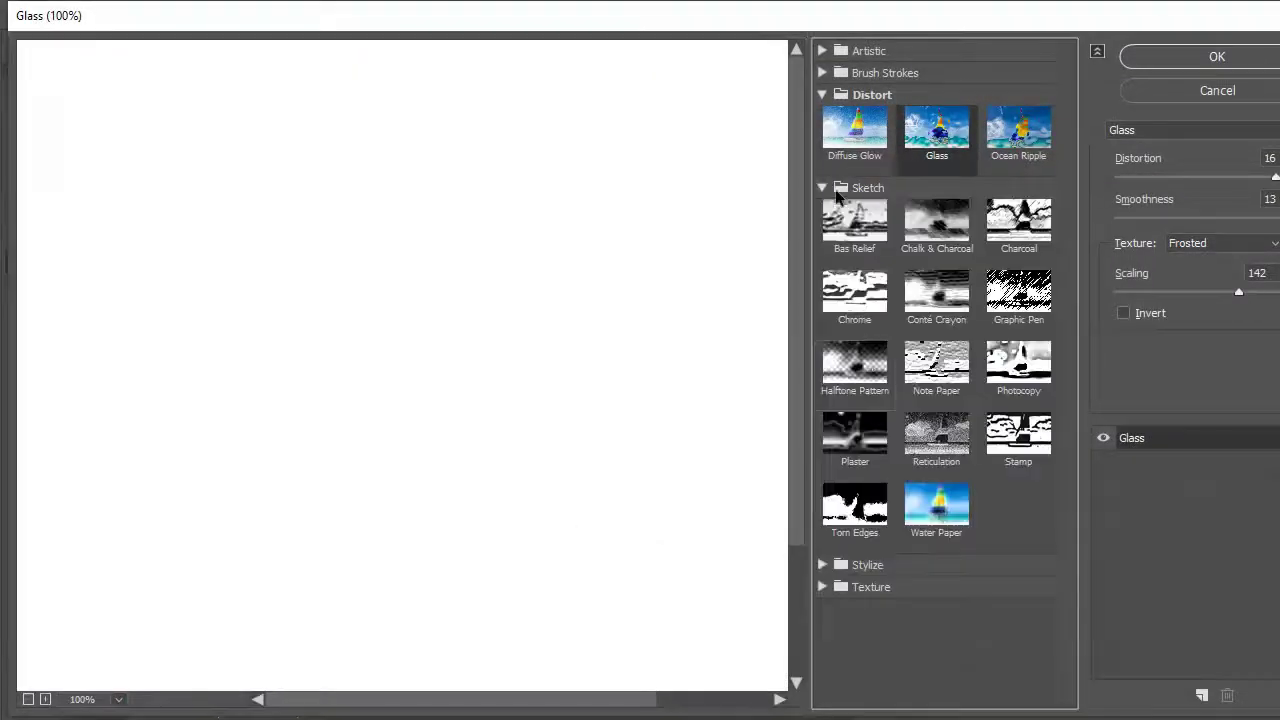
left_click(869, 370)
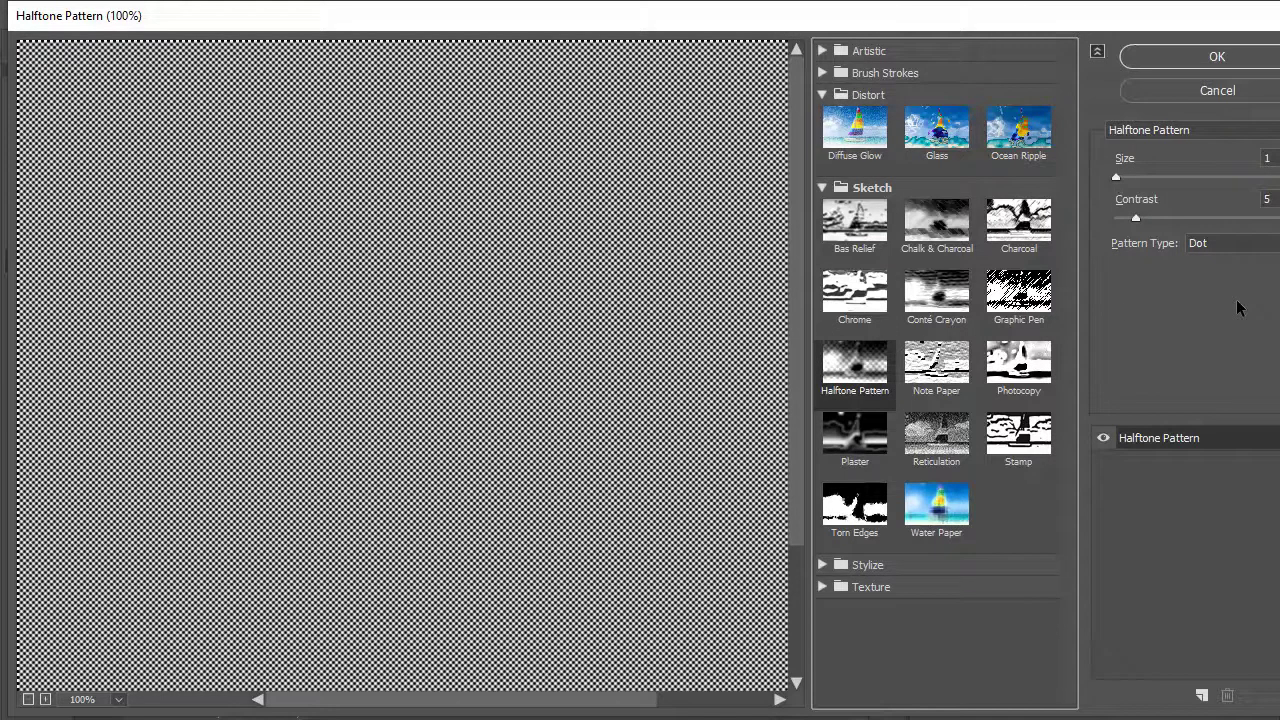
left_click(1250, 250)
left_click(1240, 287)
left_click_drag(1116, 178, 1164, 211)
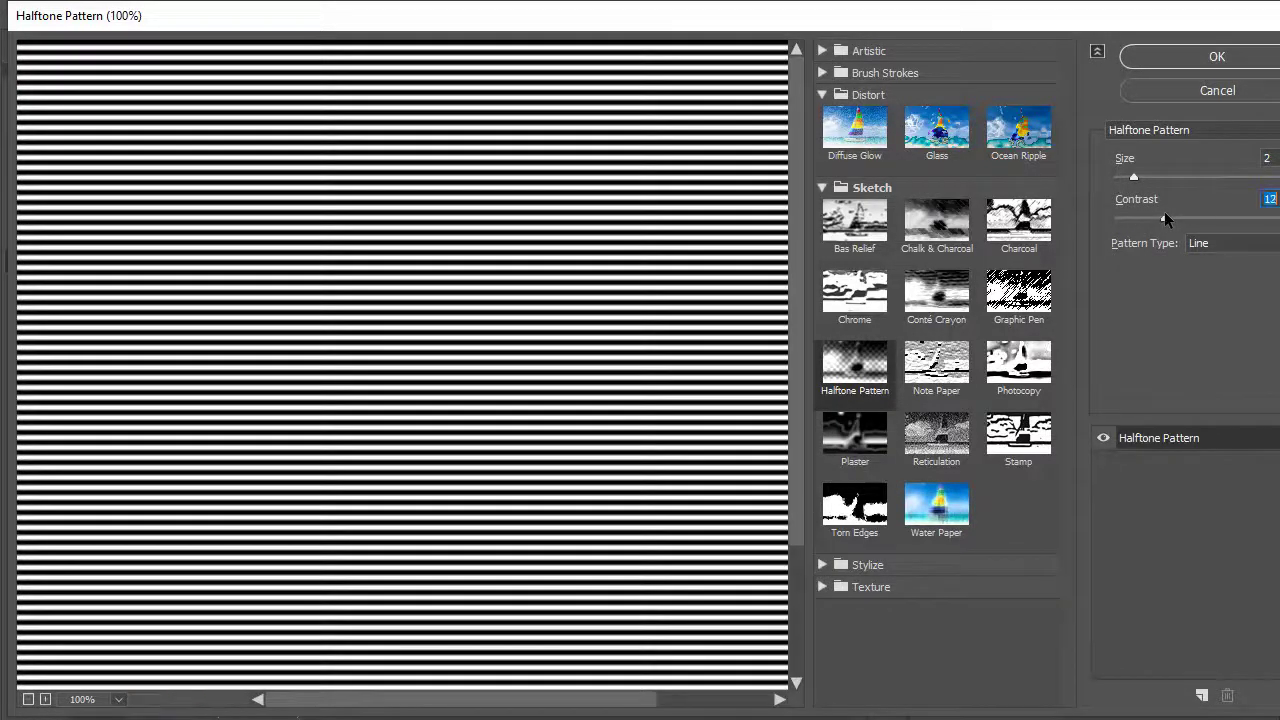
left_click(1174, 52)
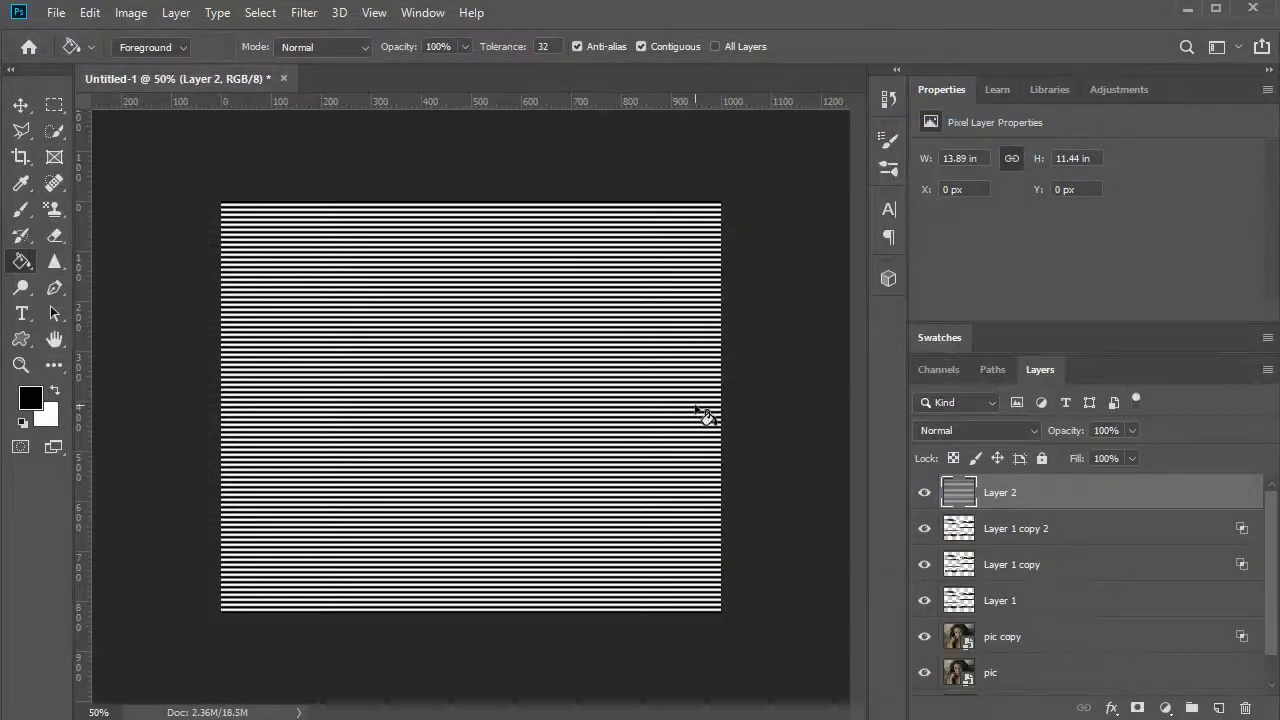
left_click(1000, 431)
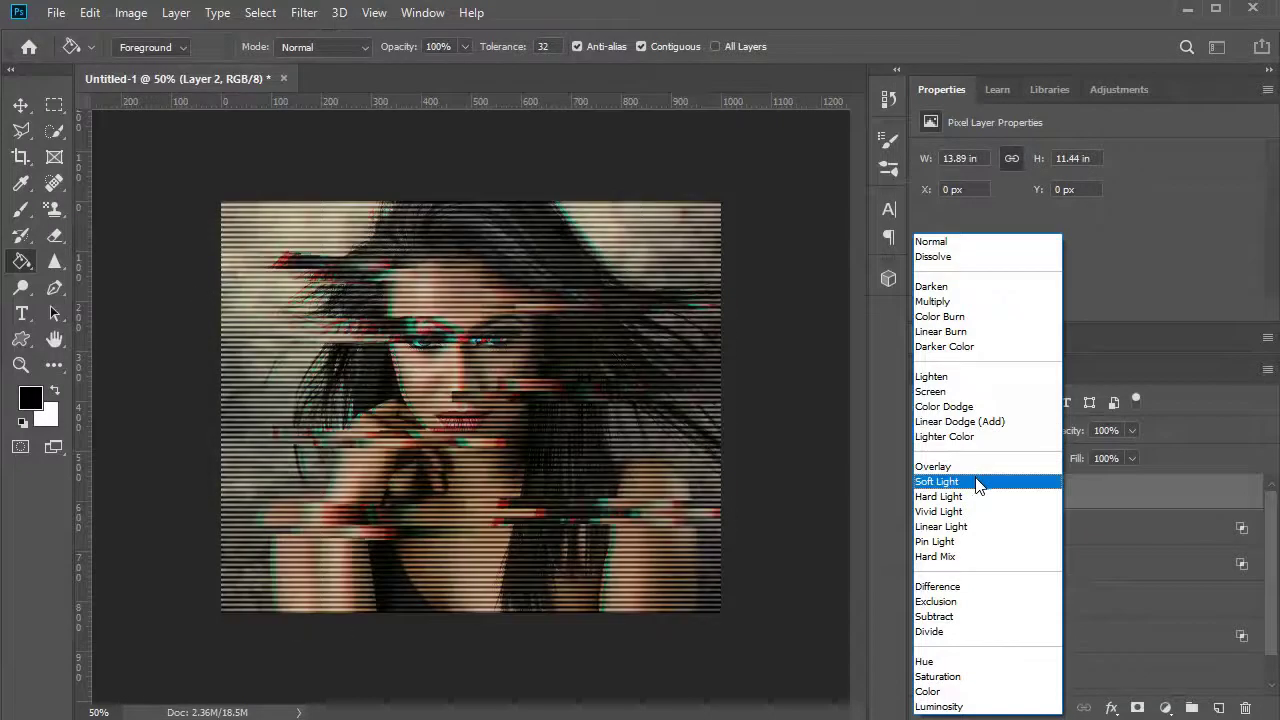
- Set Layer 2 to Soft Light blending and lower its opacity to 50%
left_click(977, 483)
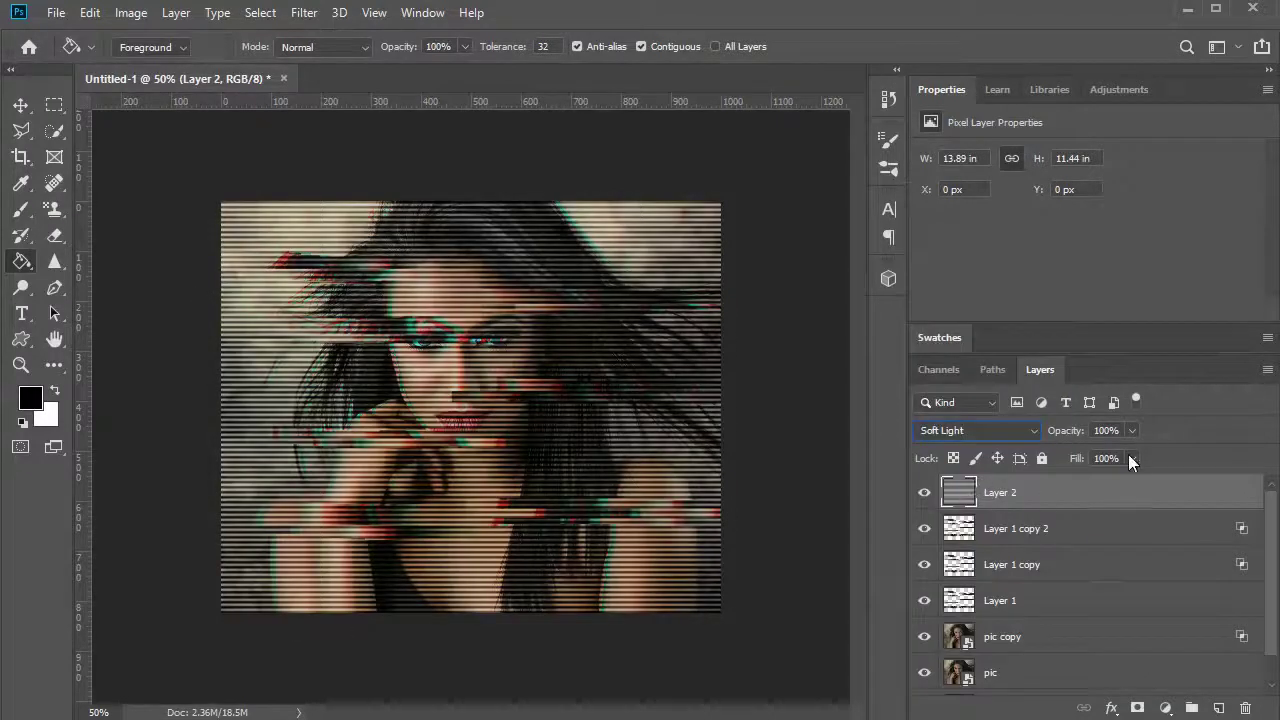
left_click_drag(1078, 436, 1026, 429)
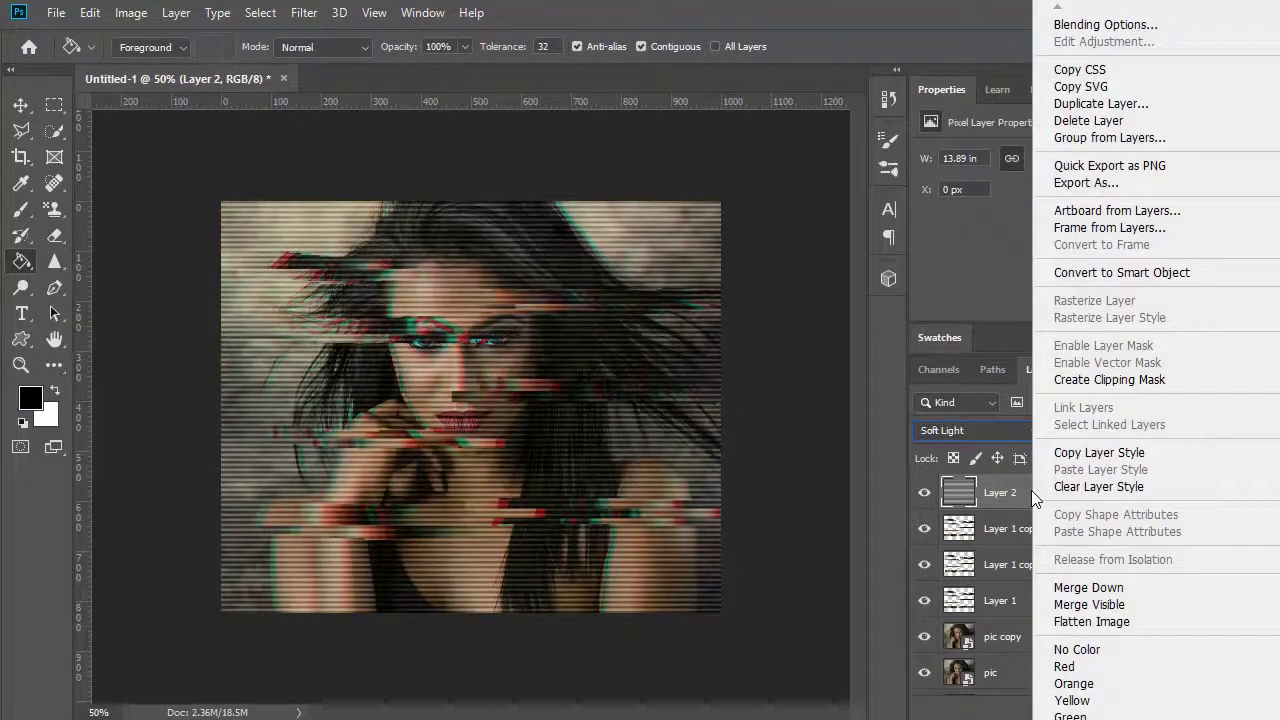
- Set Layer 2's Blend If to This Layer 121–255 and Underlying Layer 0–164
left_click(1080, 24)
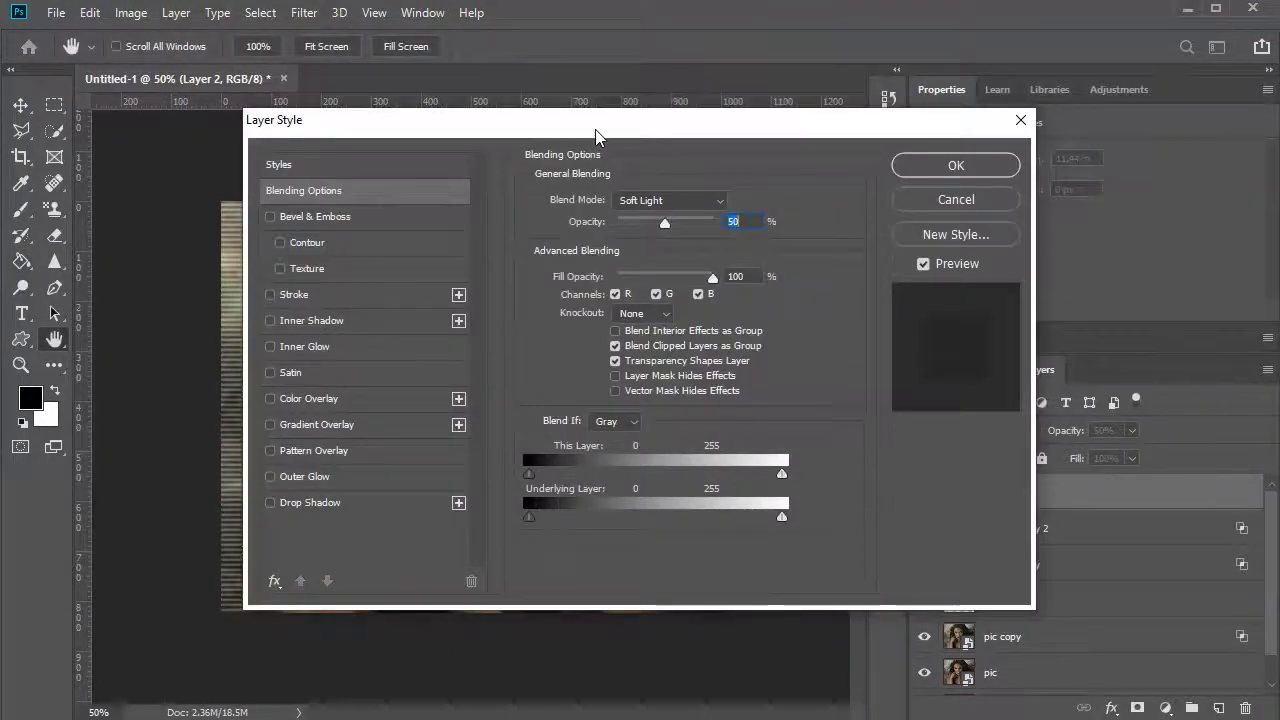
left_click_drag(596, 135, 982, 157)
left_click_drag(913, 492, 1032, 492)
mouse_move(924, 534)
left_mouse_down()
mouse_move(981, 534)
mouse_move(925, 536)
left_mouse_up()
left_click_drag(1163, 535, 1101, 535)
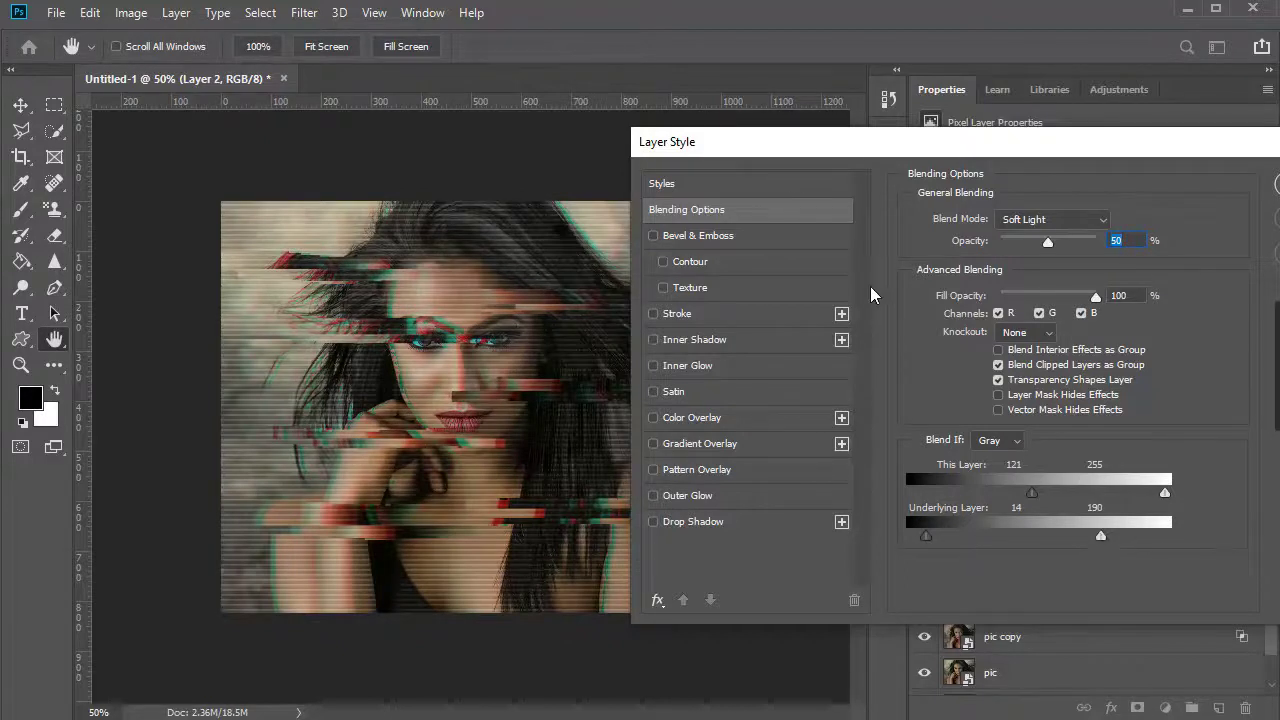
left_click_drag(767, 152, 862, 138)
left_click_drag(1021, 522, 1006, 521)
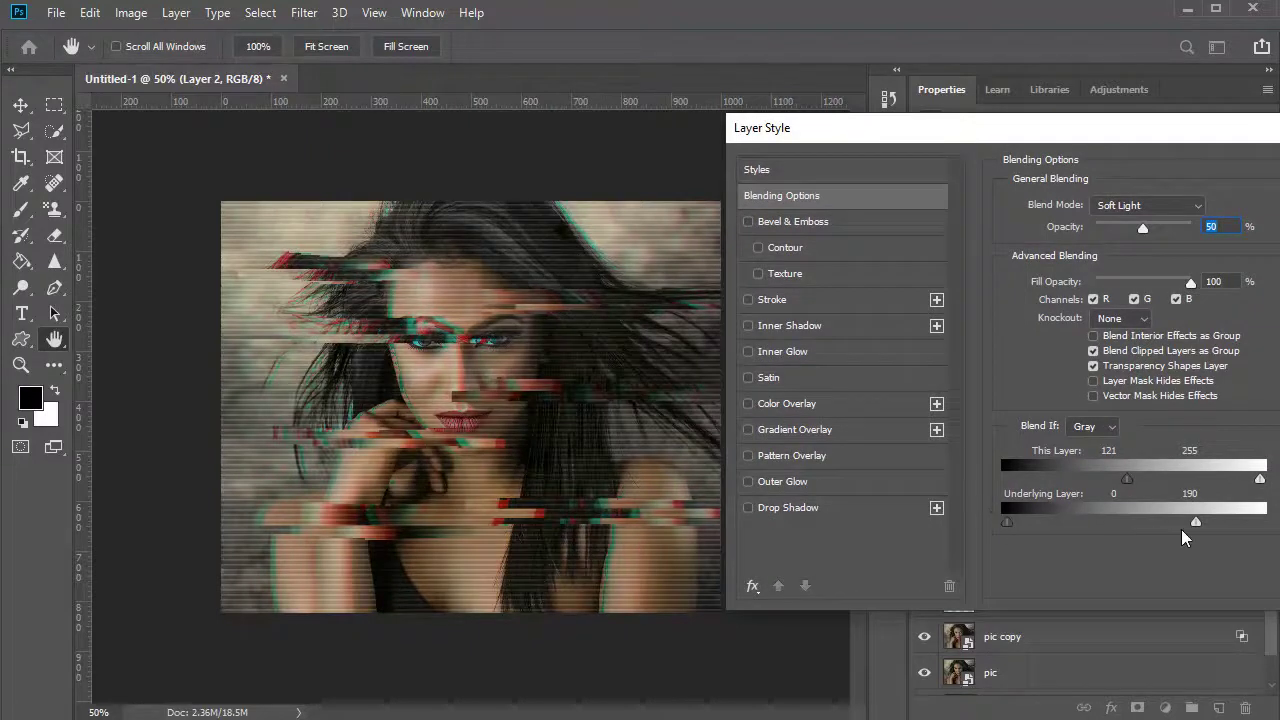
left_click_drag(1175, 516, 1169, 516)
mouse_move(1260, 479)
left_mouse_down()
mouse_move(1225, 482)
mouse_move(1266, 487)
left_mouse_up()
left_click_drag(1040, 128, 806, 170)
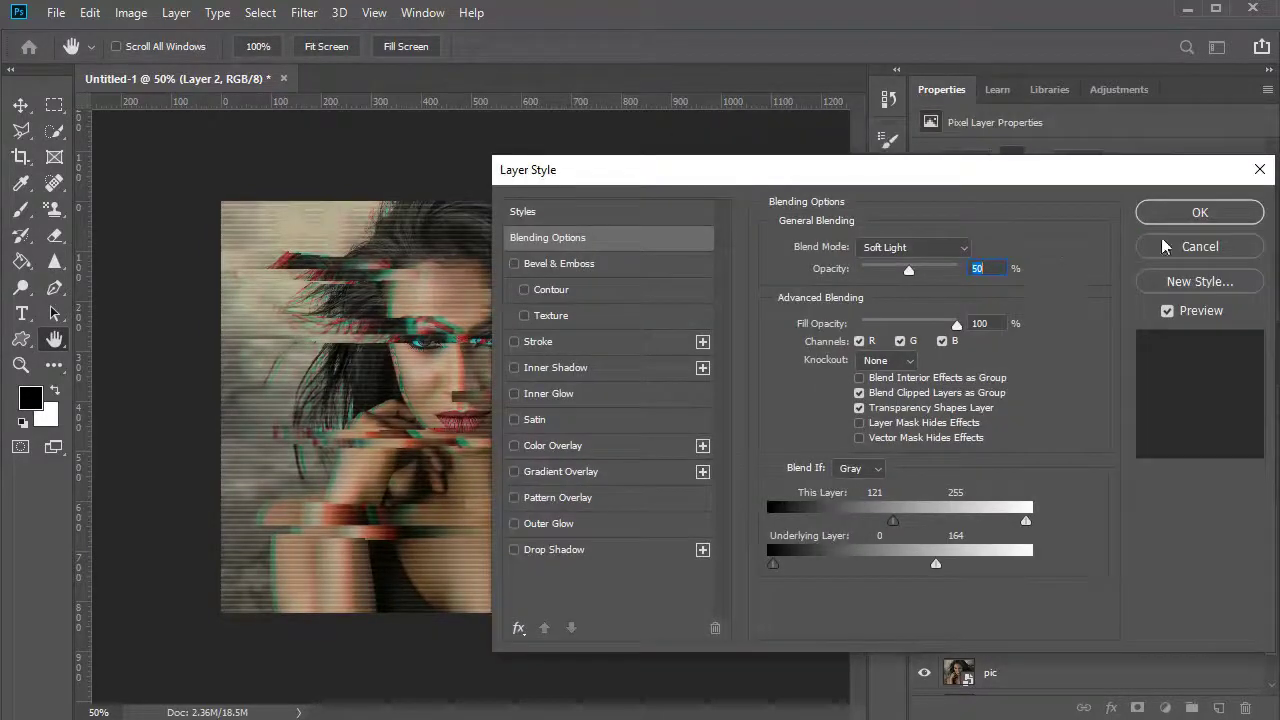
left_click(1175, 216)
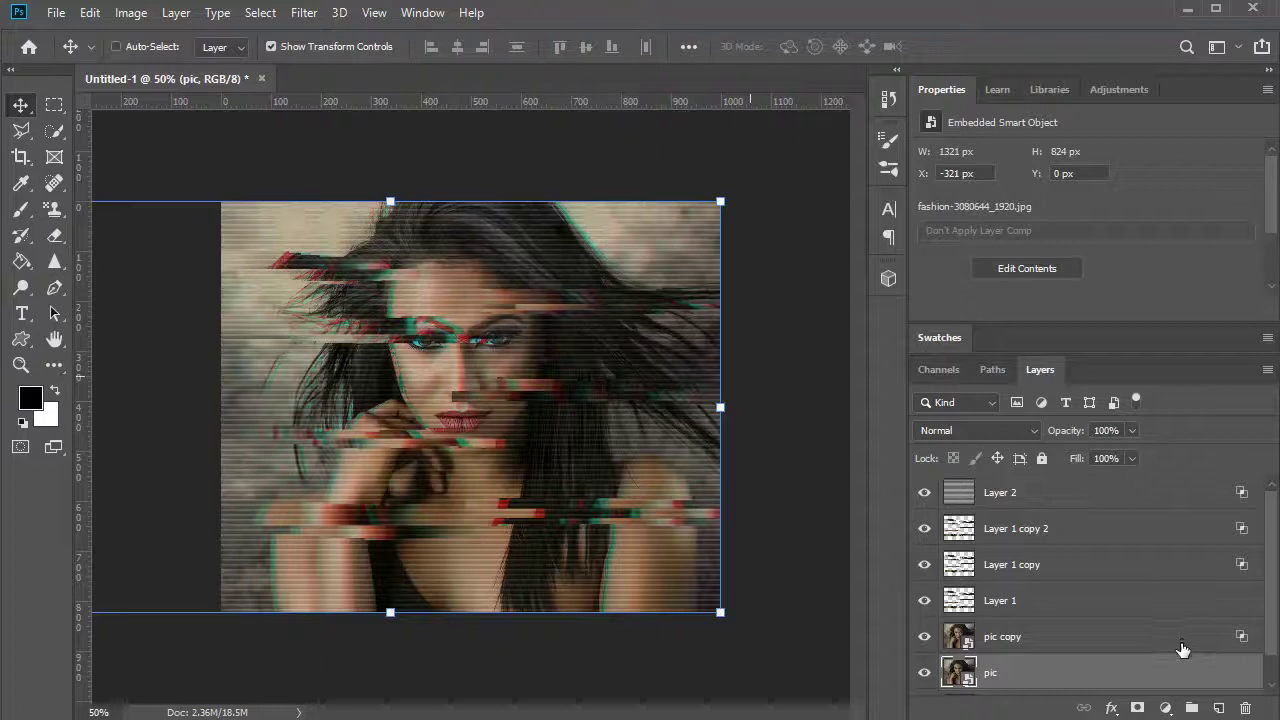
- Create Group 1 below Layer 2 and move the three Layer 1 strip layers into it
left_click(1189, 706)
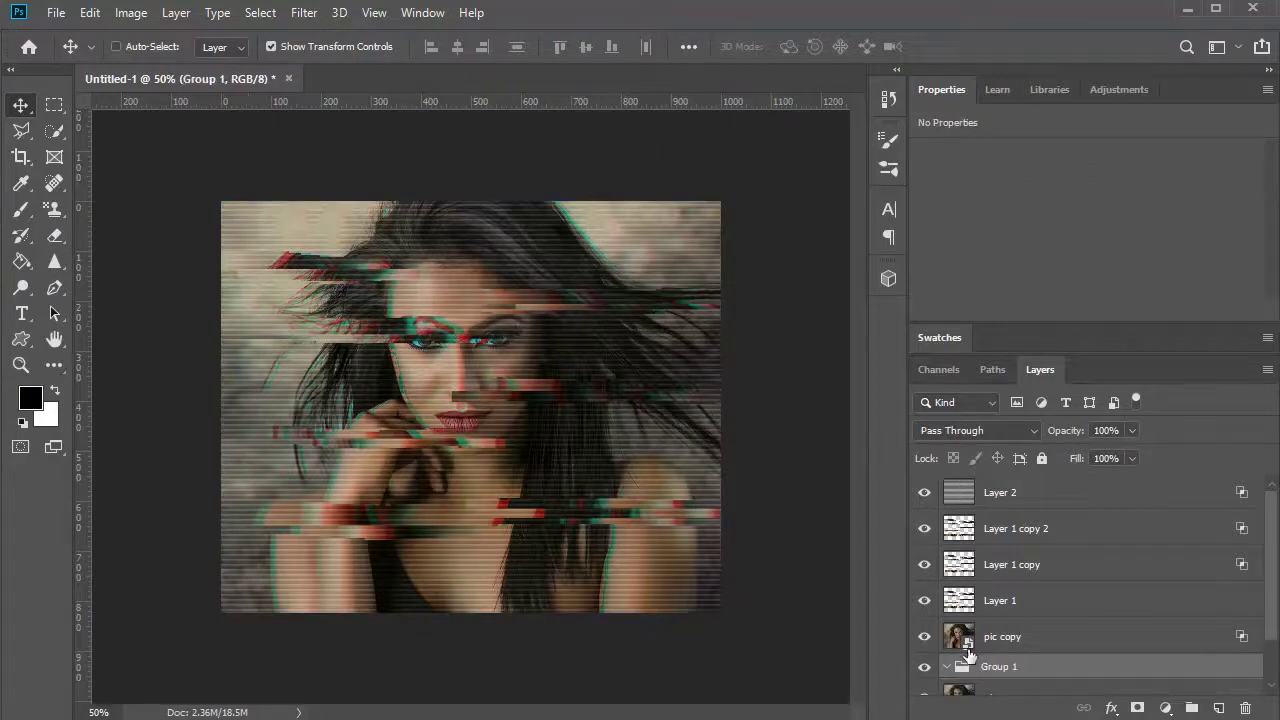
left_click_drag(985, 670, 992, 556)
left_click(1005, 625)
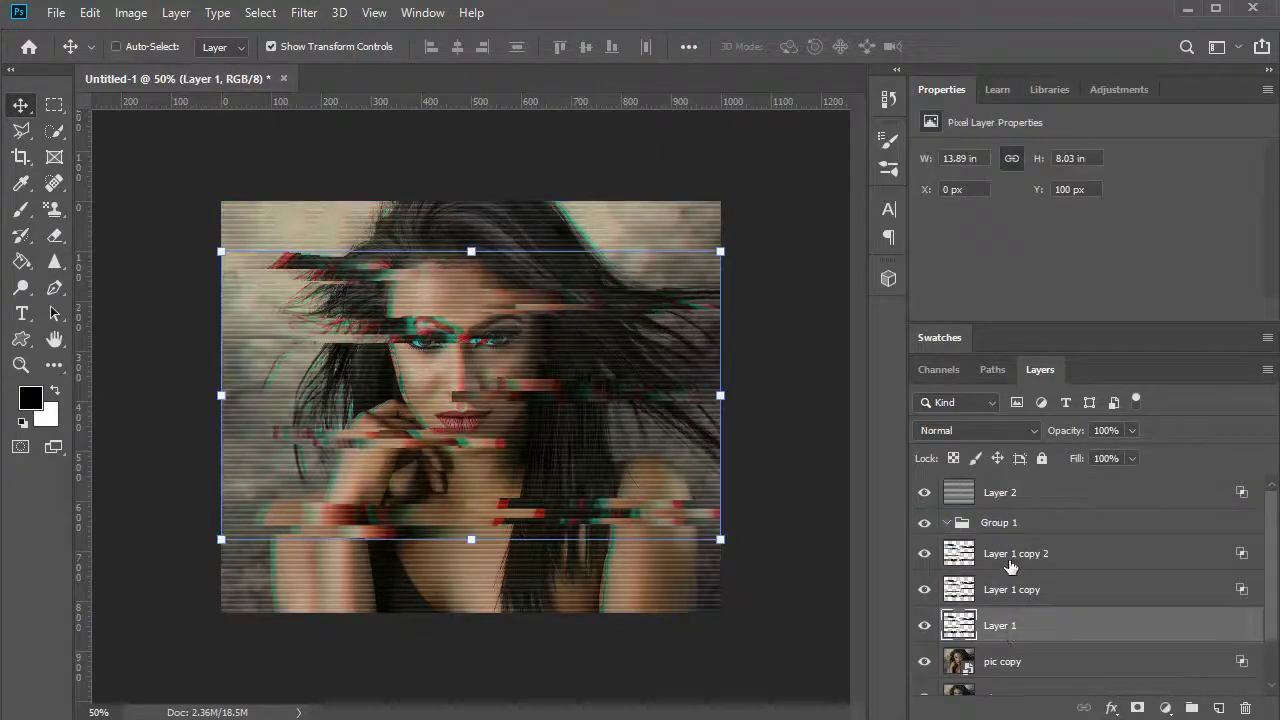
left_click(1010, 567, "shift")
left_click_drag(988, 606, 998, 524)
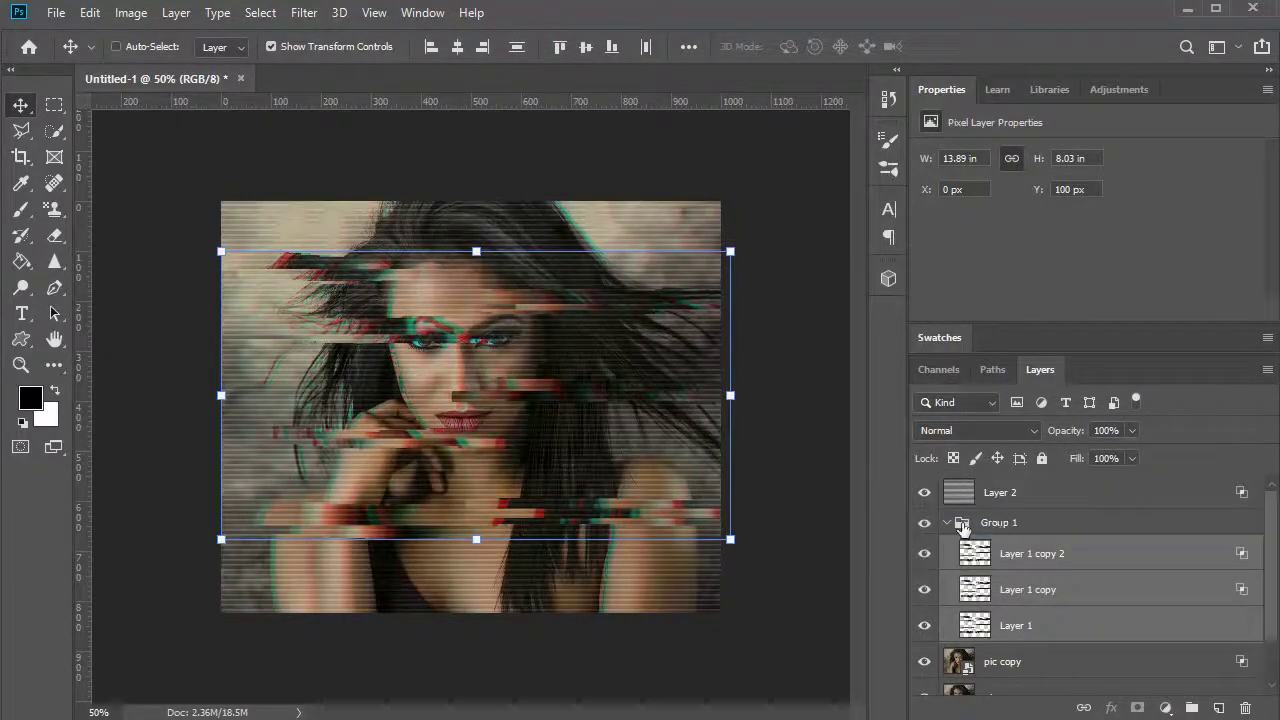
- Collapse Group 1 and give it a white layer mask
left_click(963, 528)
left_click(946, 523)
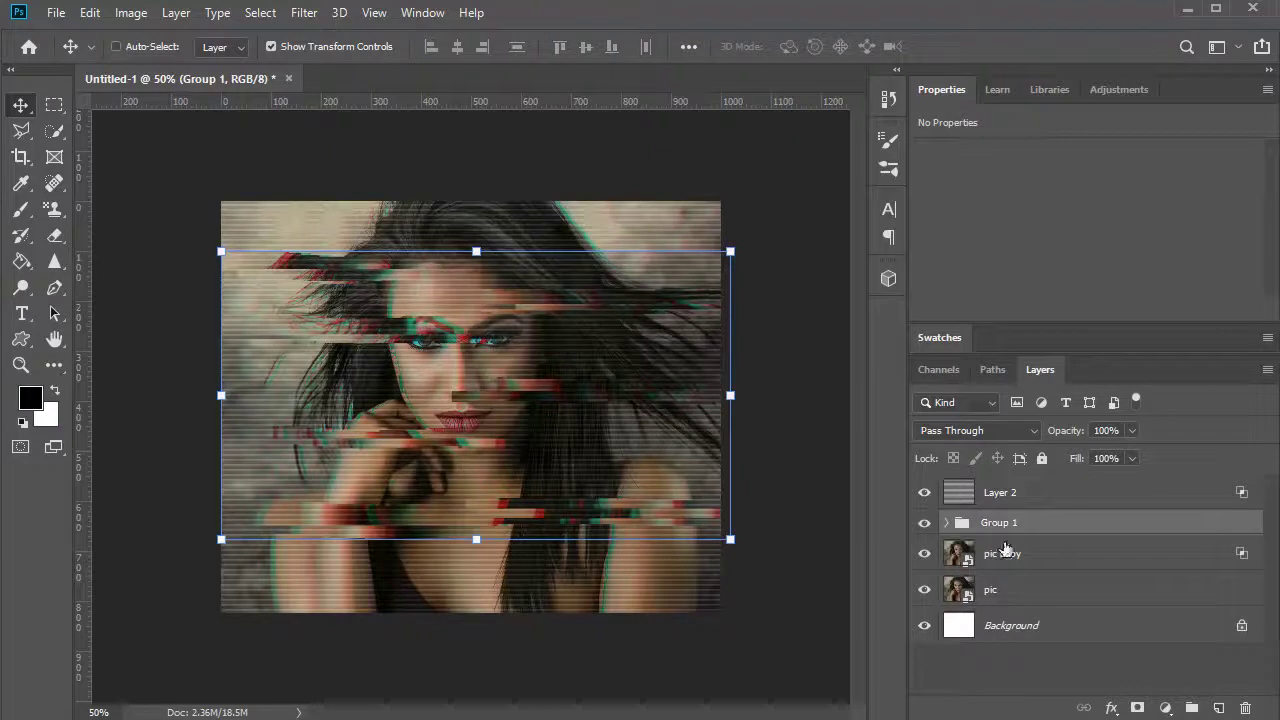
left_click(1137, 708)
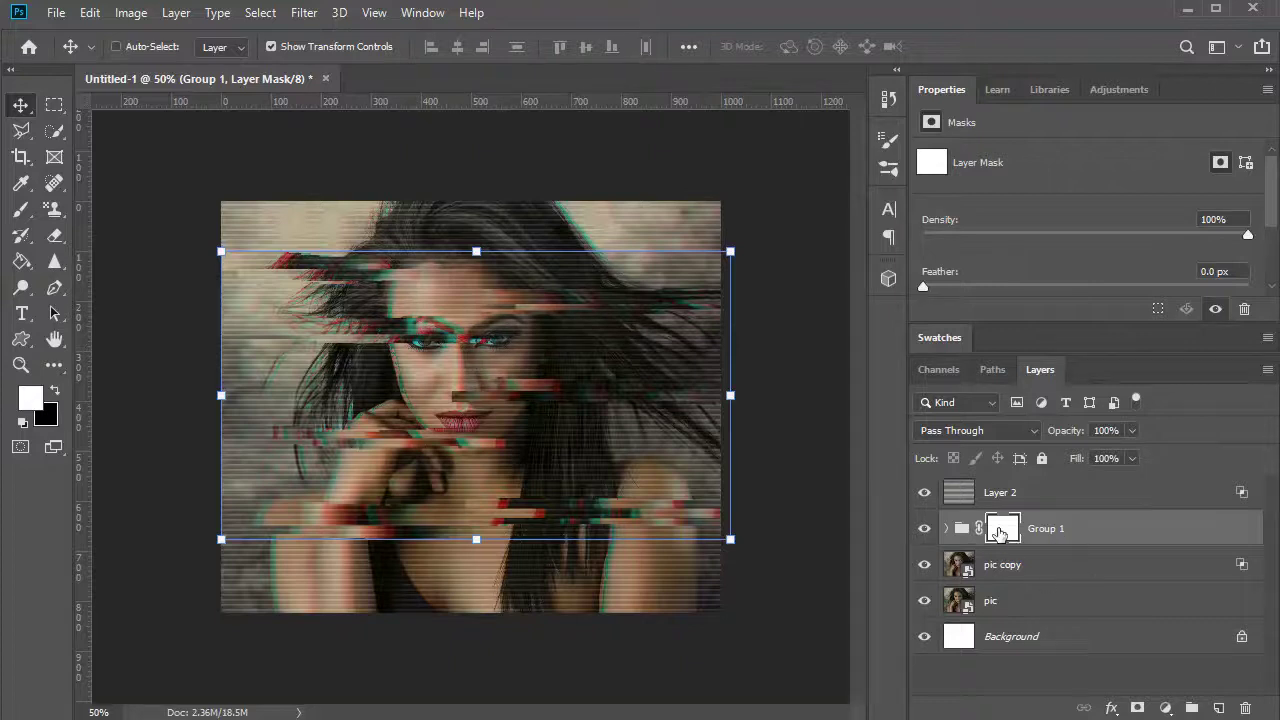
- With a black 100 px brush, paint Group 1's mask over the eye, hair and nose strips
left_click(55, 391)
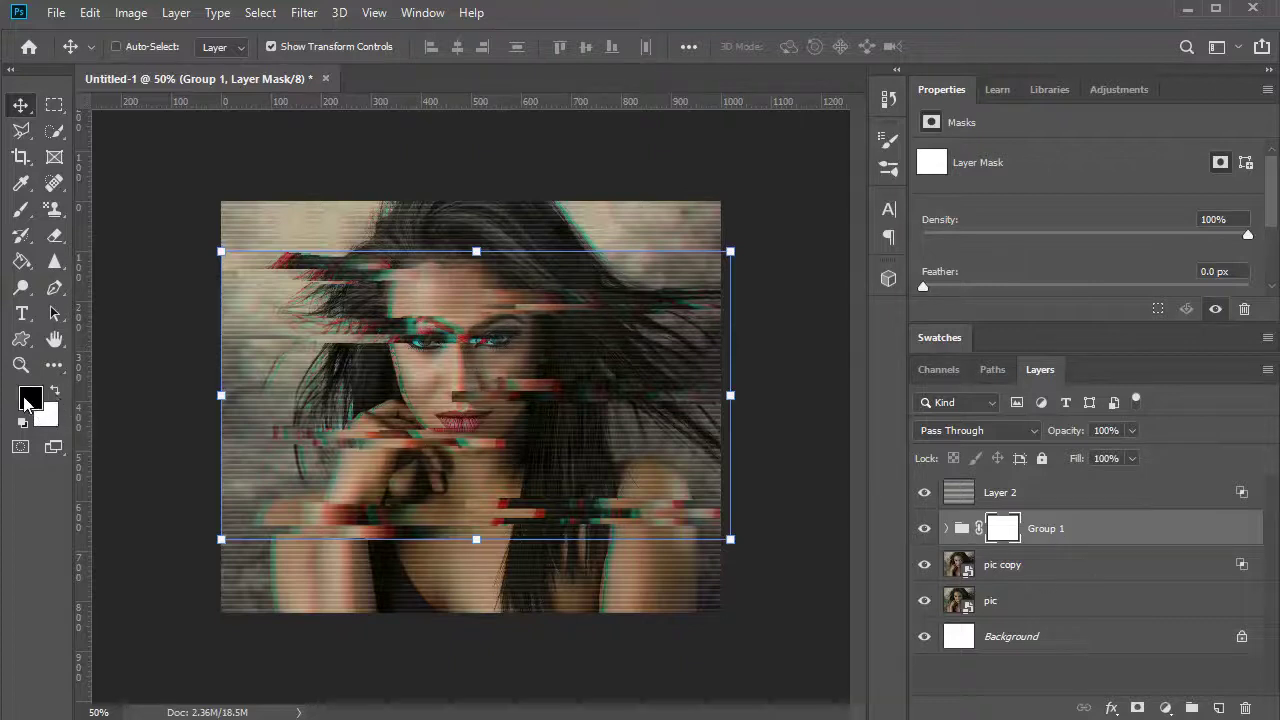
left_click(21, 209)
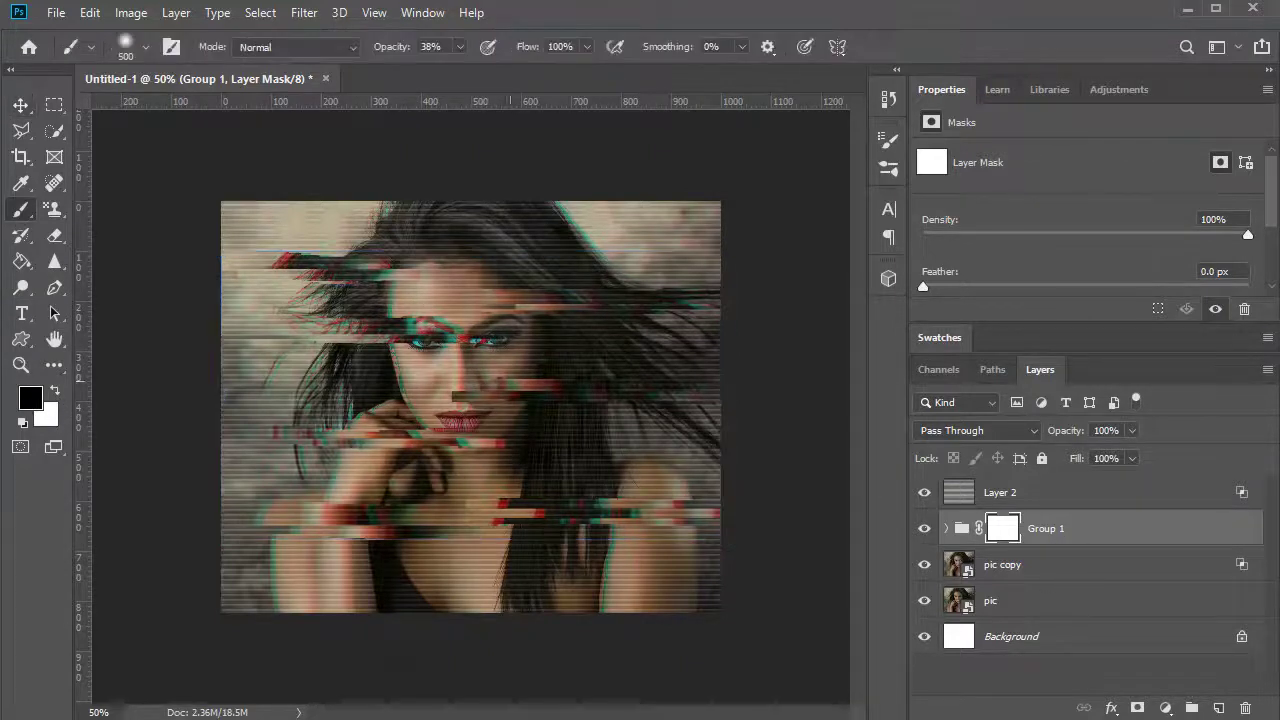
key("bracketleft")
key("bracketleft")
key("bracketleft")
key("bracketleft")
key("bracketleft")
key("bracketleft")
key("bracketleft")
left_click(439, 322)
mouse_move(439, 322)
left_mouse_down()
mouse_move(423, 321)
mouse_move(416, 298)
mouse_move(446, 313)
mouse_move(455, 345)
mouse_move(462, 330)
left_mouse_up()
mouse_move(428, 390)
left_mouse_down()
mouse_move(432, 408)
mouse_move(445, 398)
mouse_move(500, 445)
mouse_move(491, 437)
left_mouse_up()
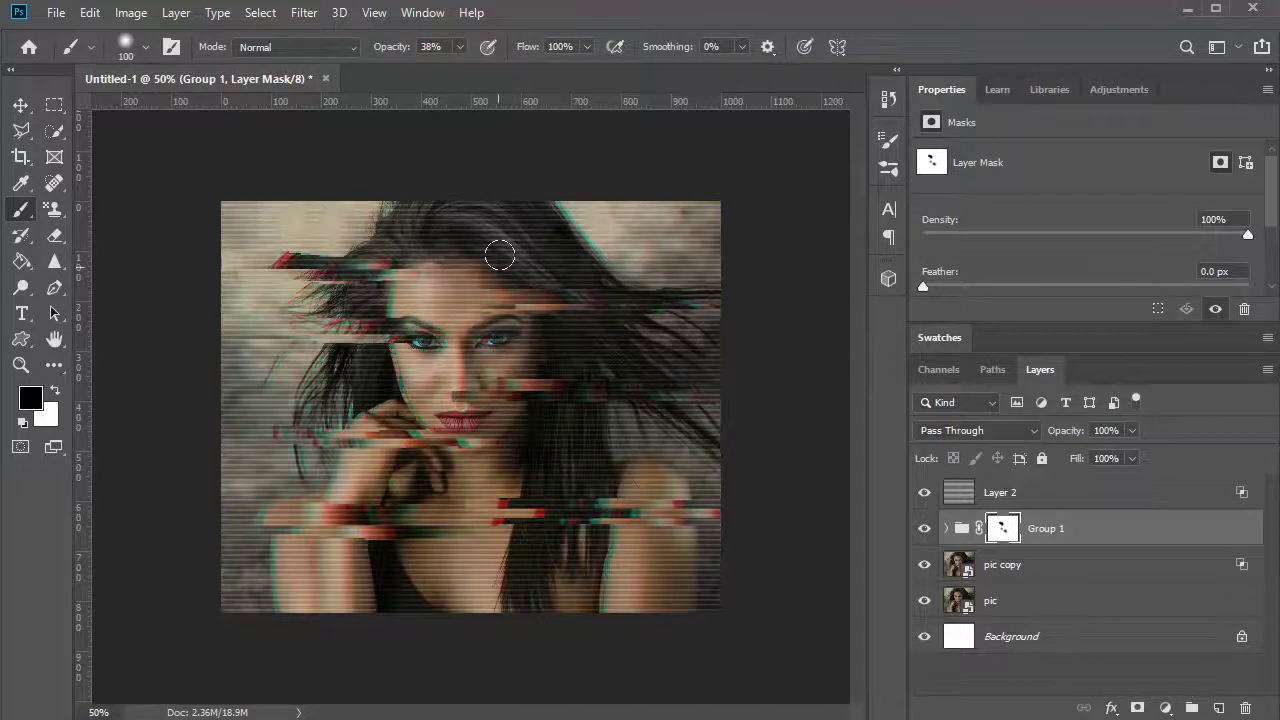